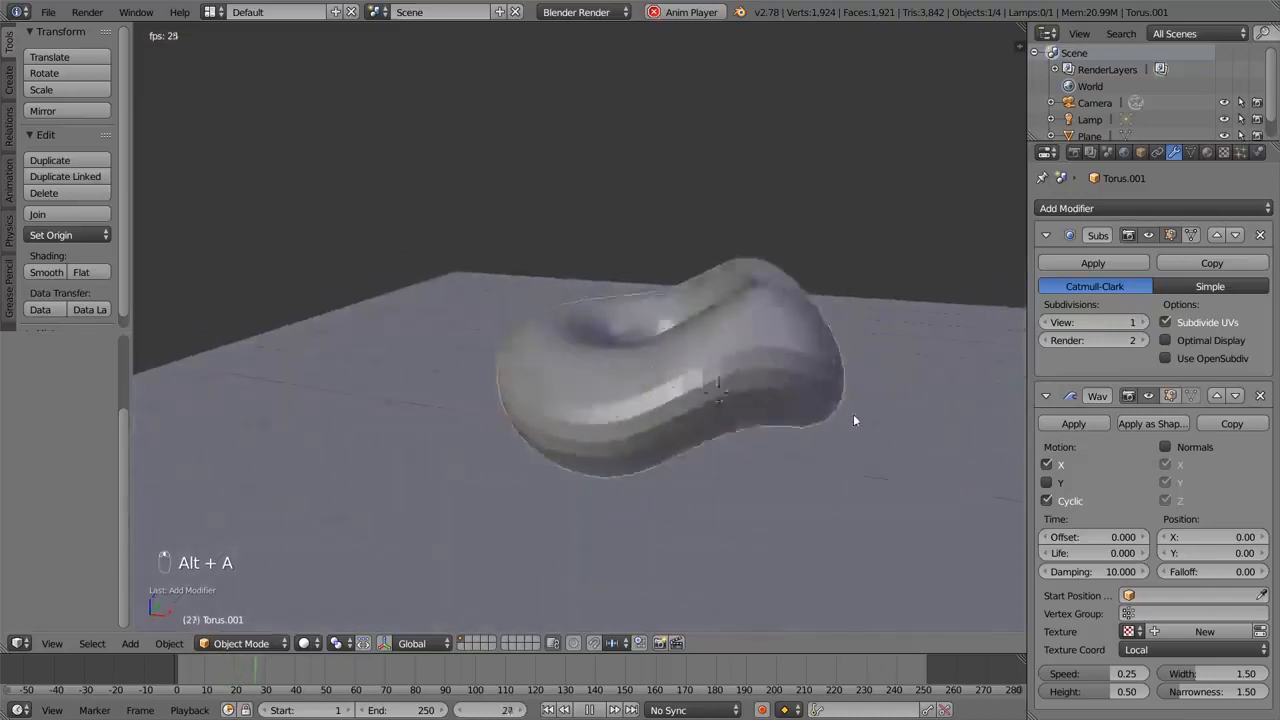
scroll(757, 368, up, 1)
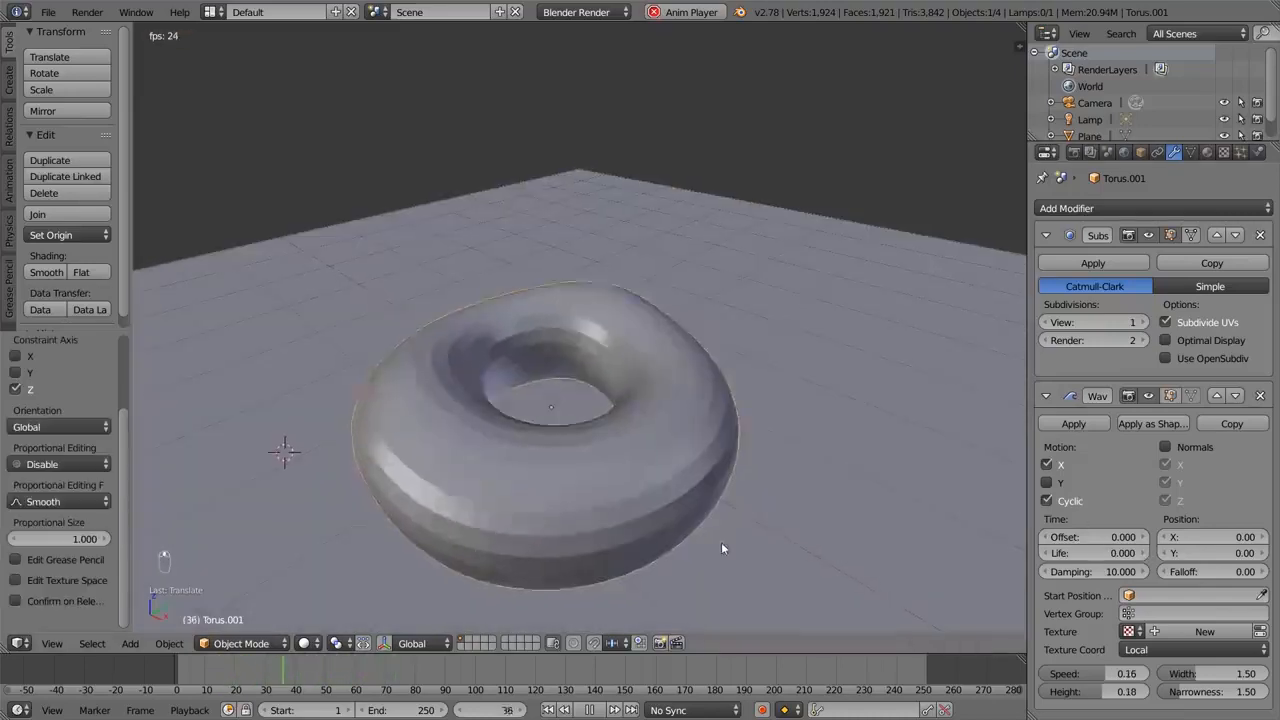
middle_drag(721, 532, 875, 484)
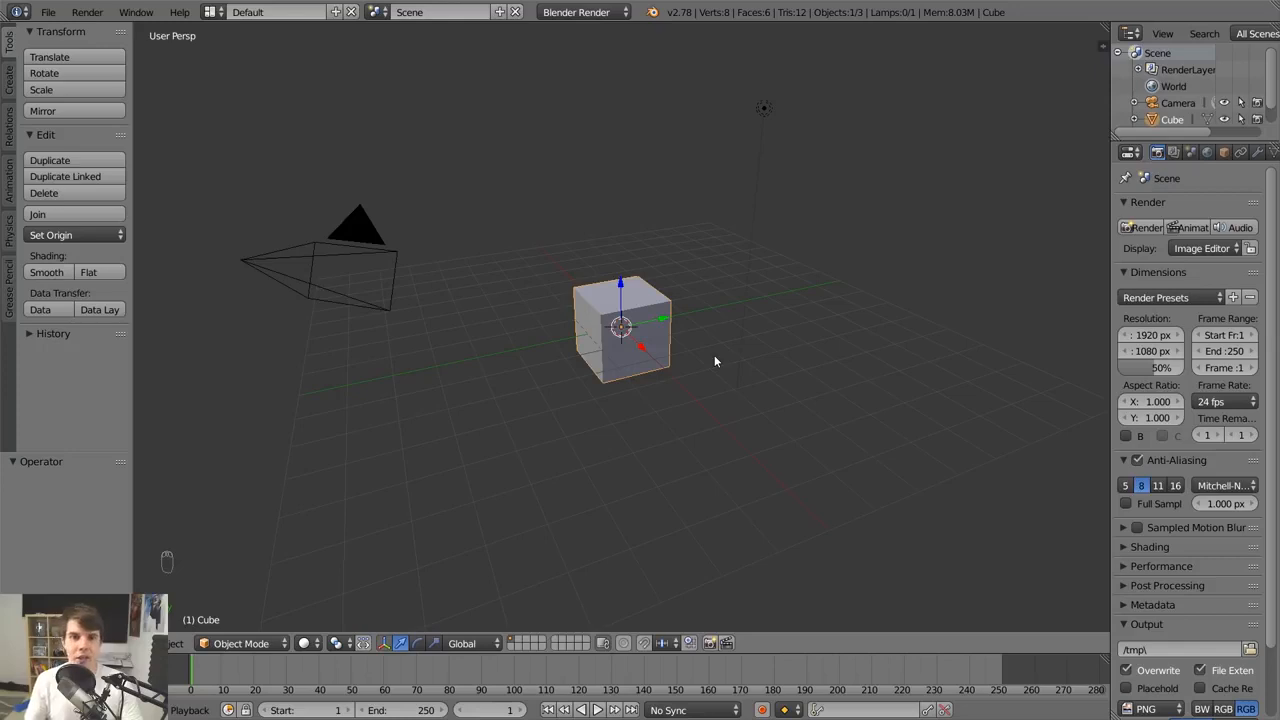
Delete the default cube and add a mesh plane at the scene origin
key(x)
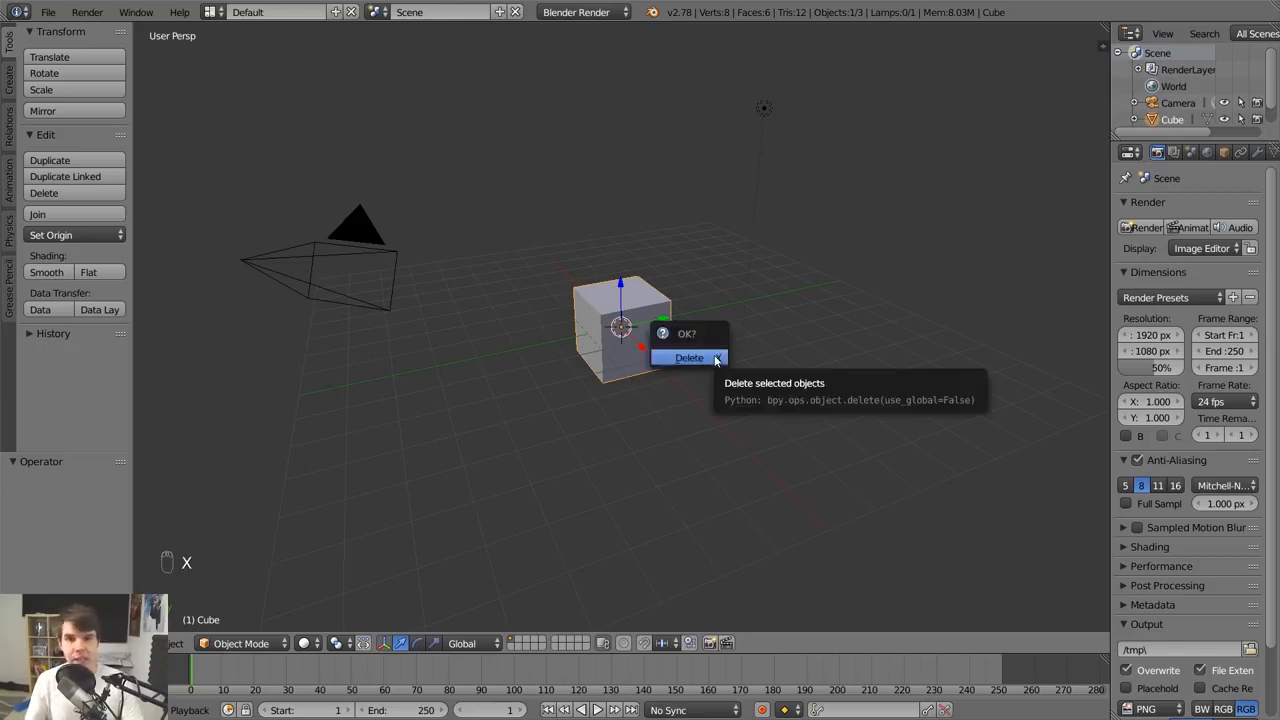
click(714, 358)
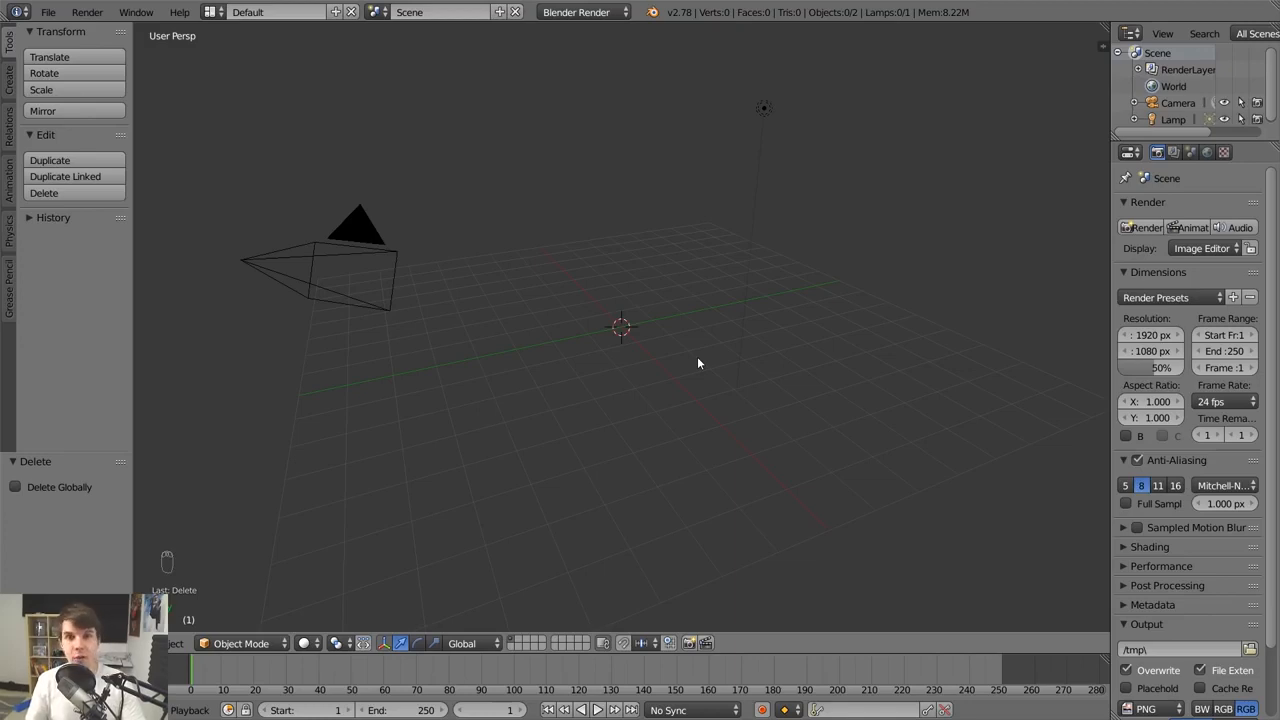
key(shift+a)
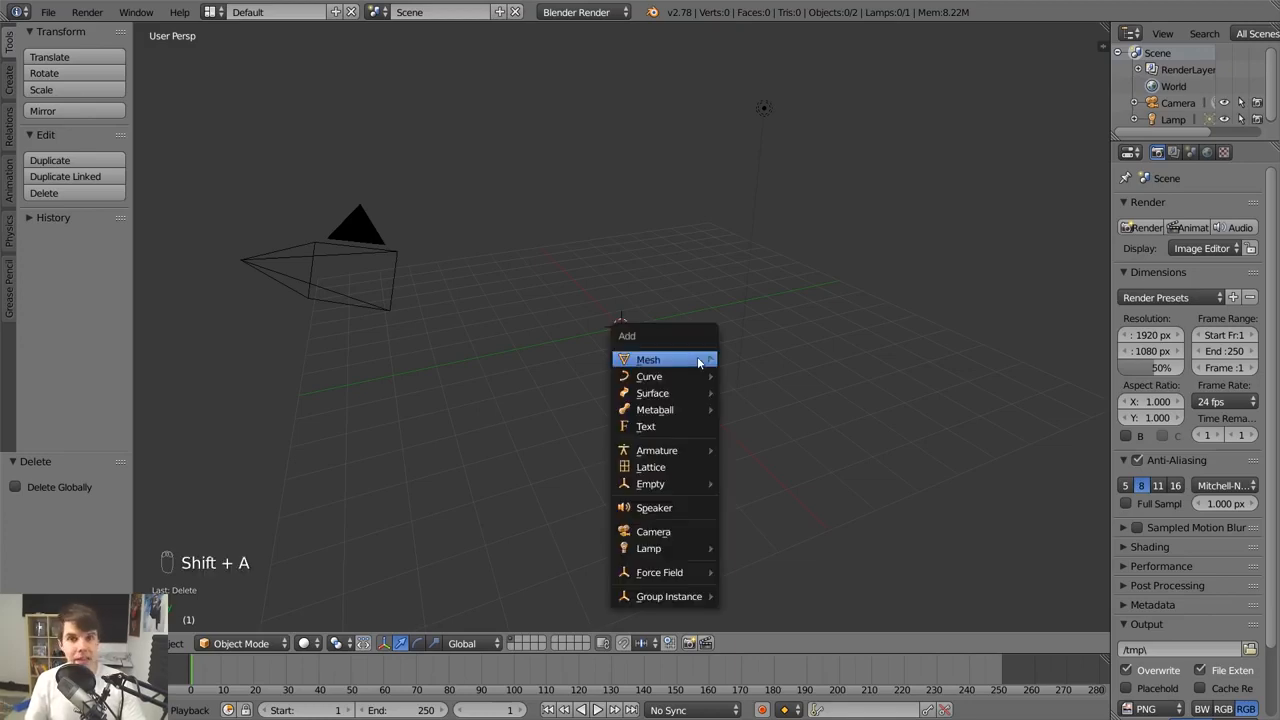
mouse_move(698, 362)
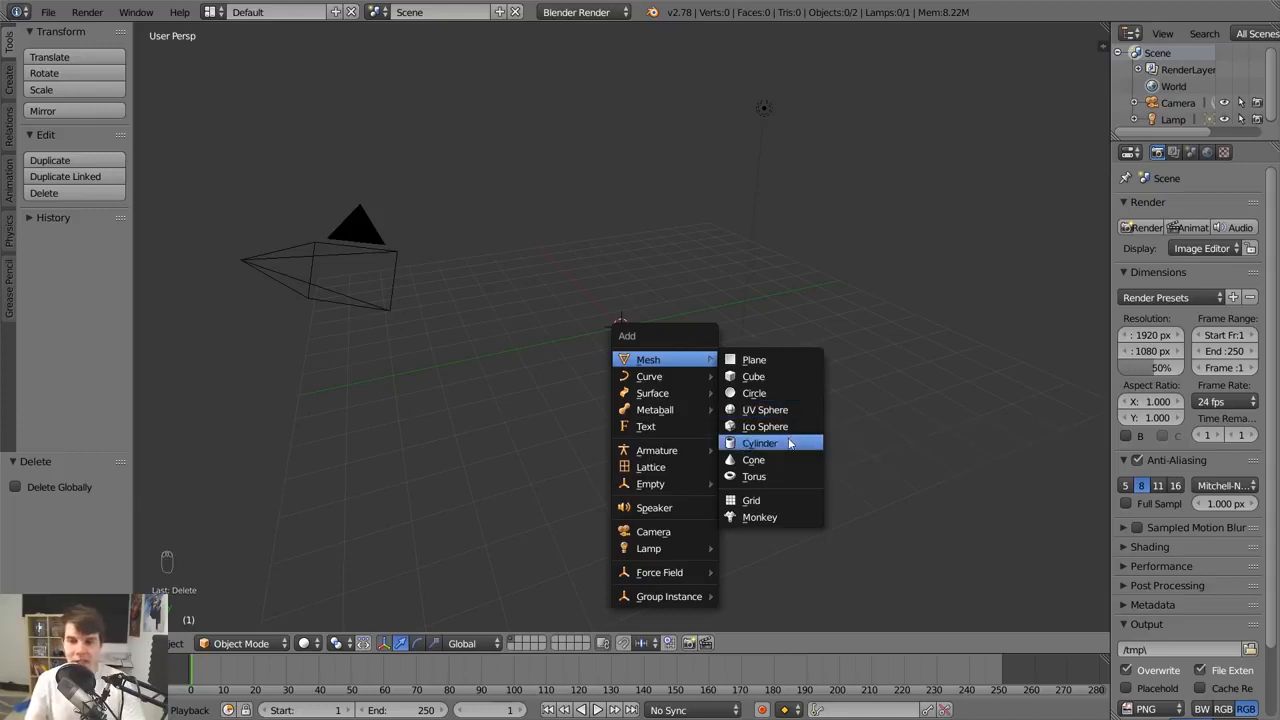
click(783, 360)
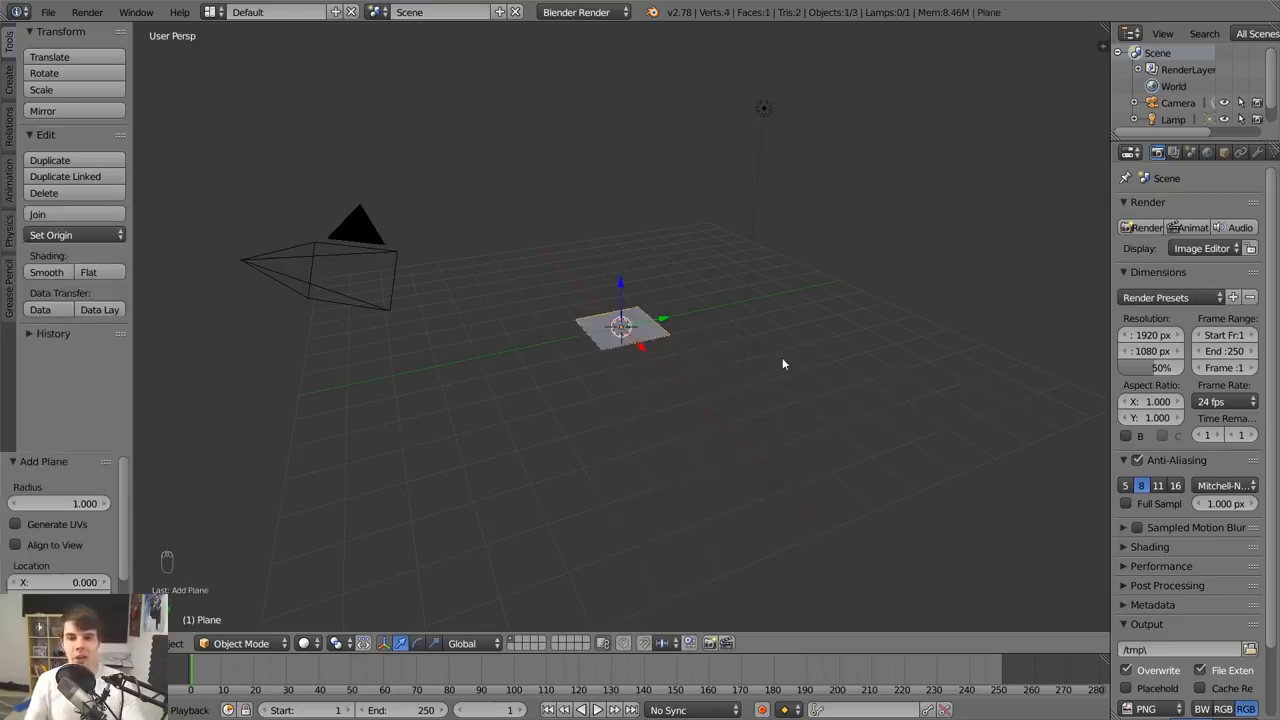
Examine the new plane up close from a low angle and from a distance against the grid, lamp and camera
scroll(709, 378, up, 6)
middle_drag(709, 372, 676, 354)
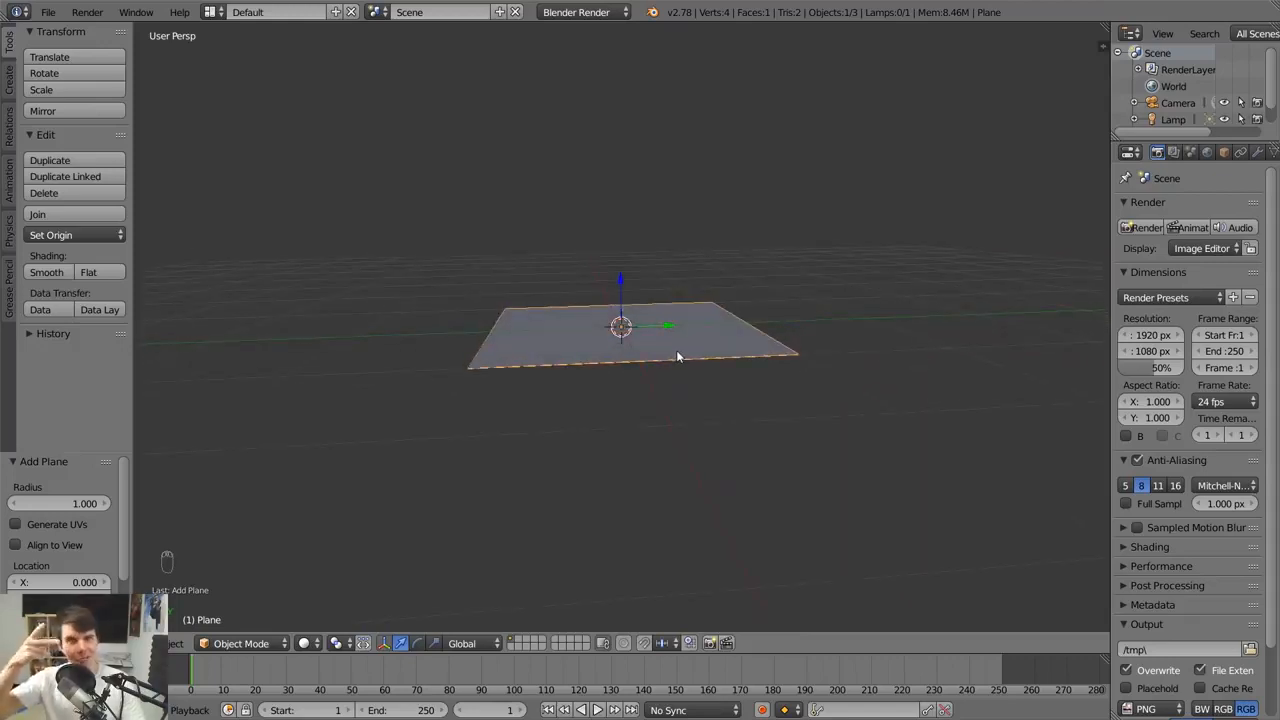
scroll(677, 356, up, 3)
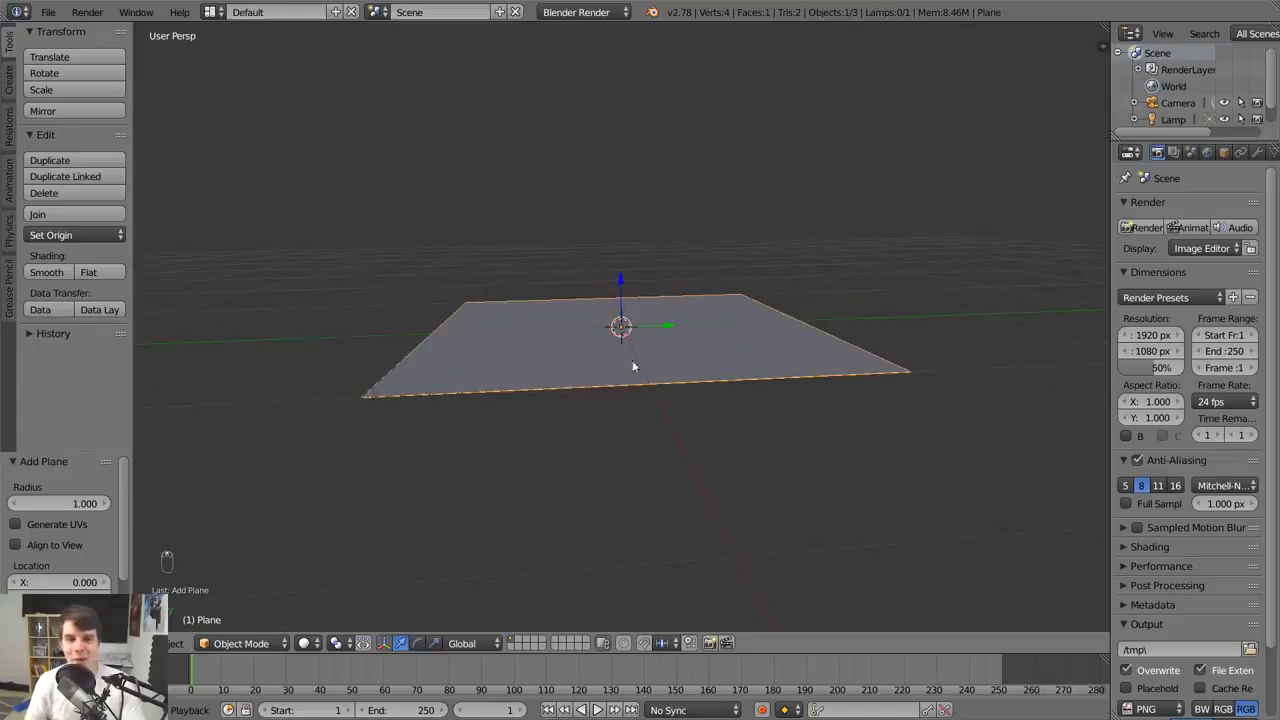
middle_drag(631, 363, 691, 479)
scroll(639, 420, down, 3)
scroll(647, 422, down, 6)
scroll(442, 280, up, 1)
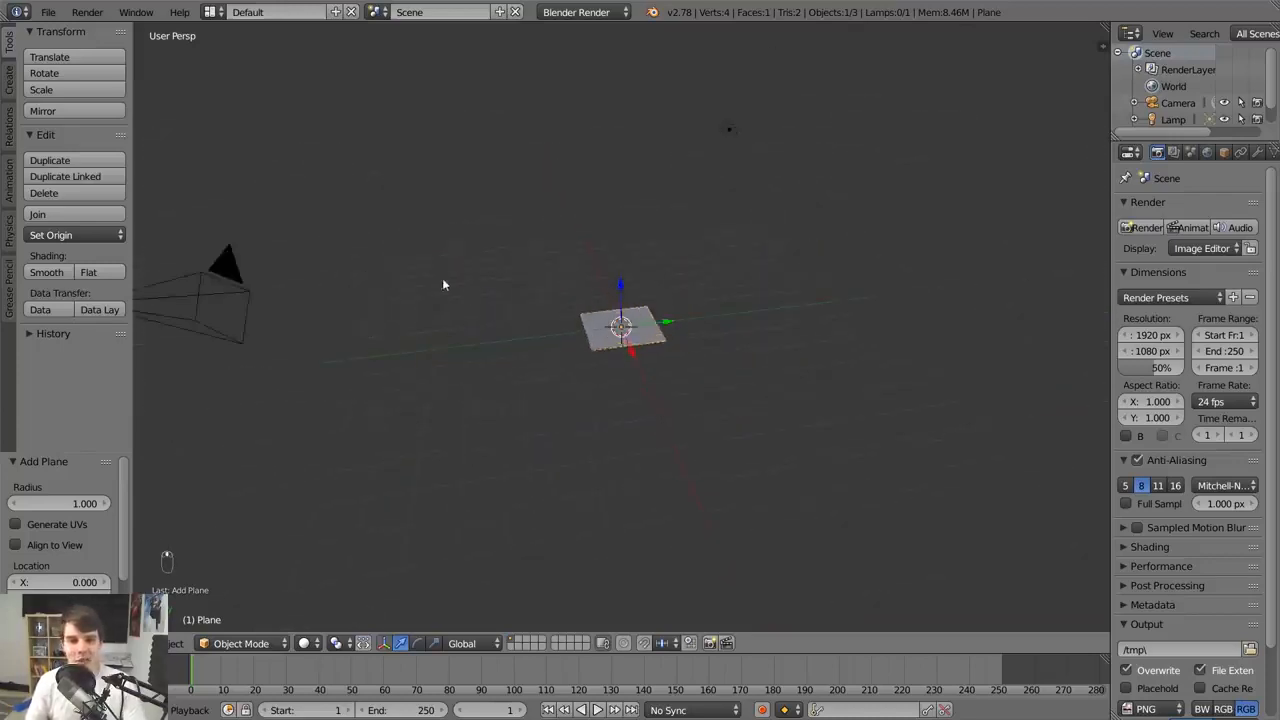
scroll(877, 549, down, 2)
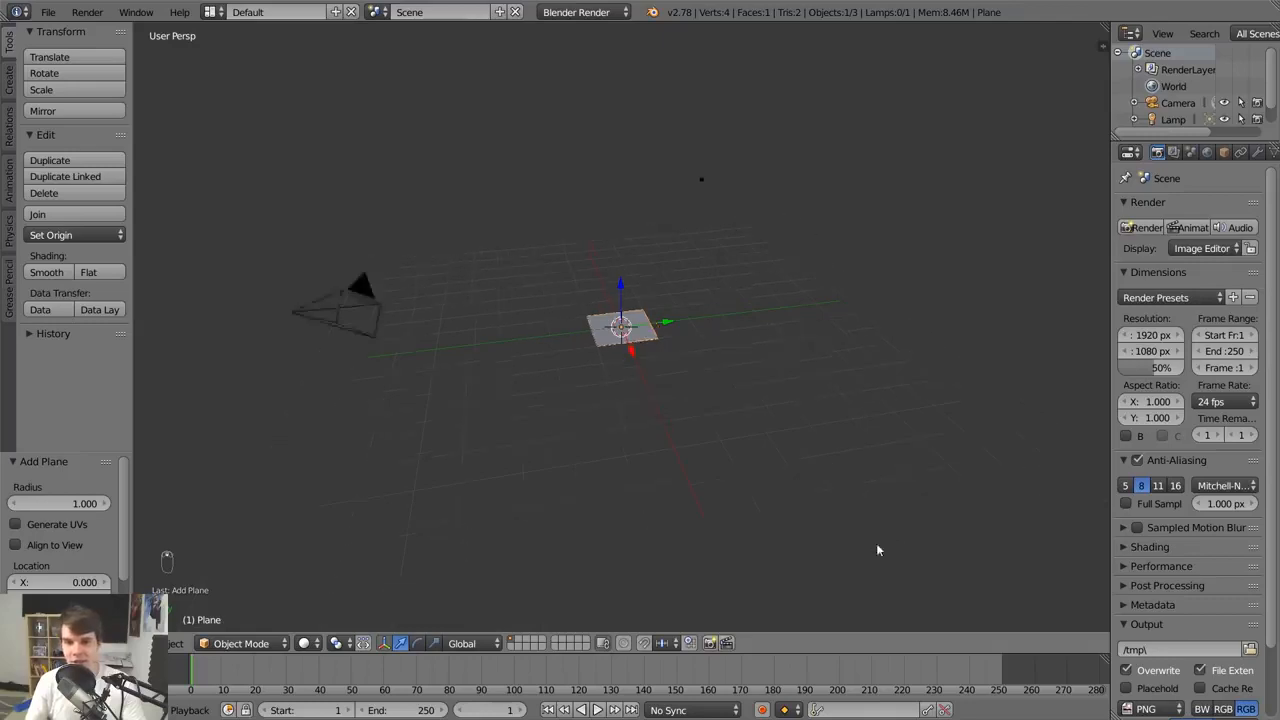
scroll(800, 326, up, 3)
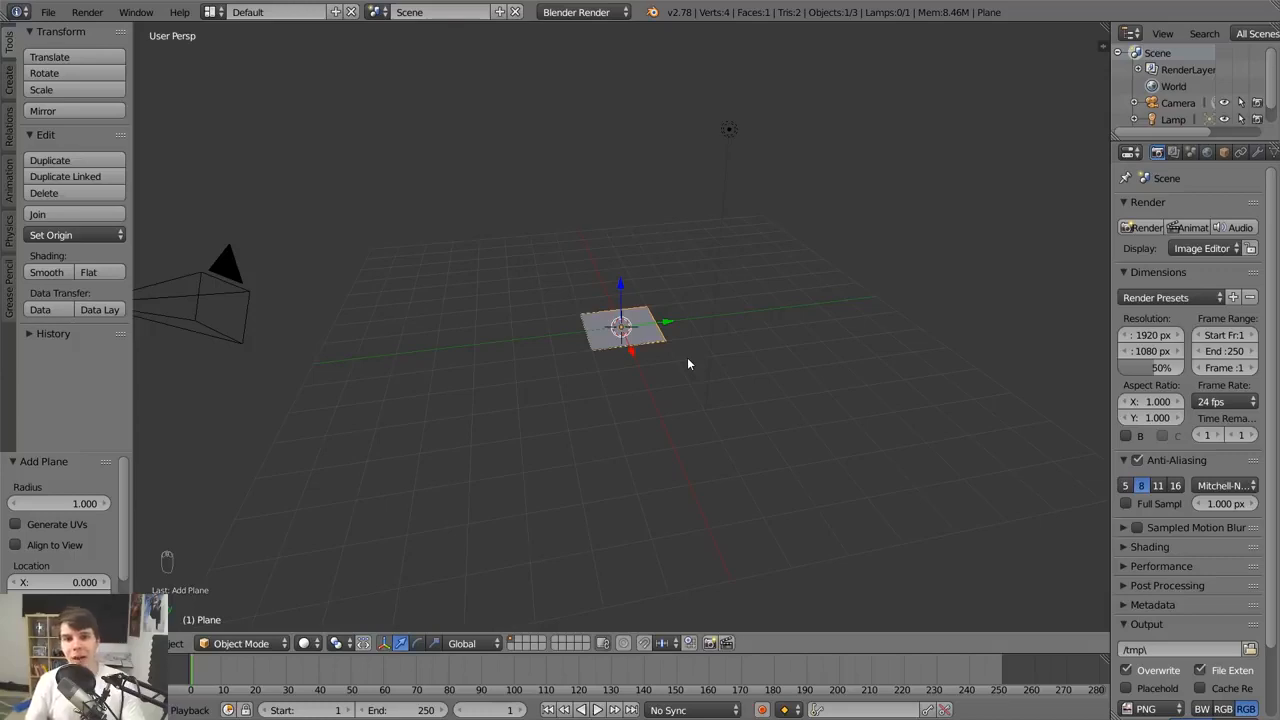
key(s)
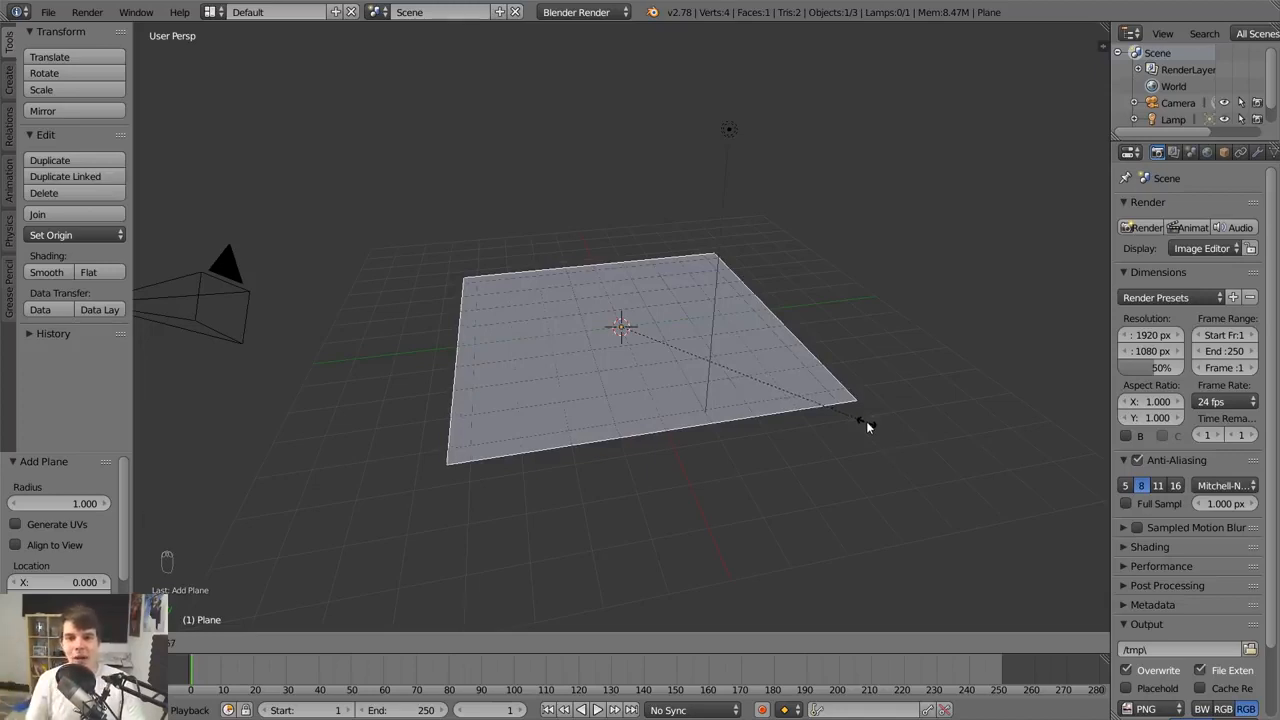
key(Escape)
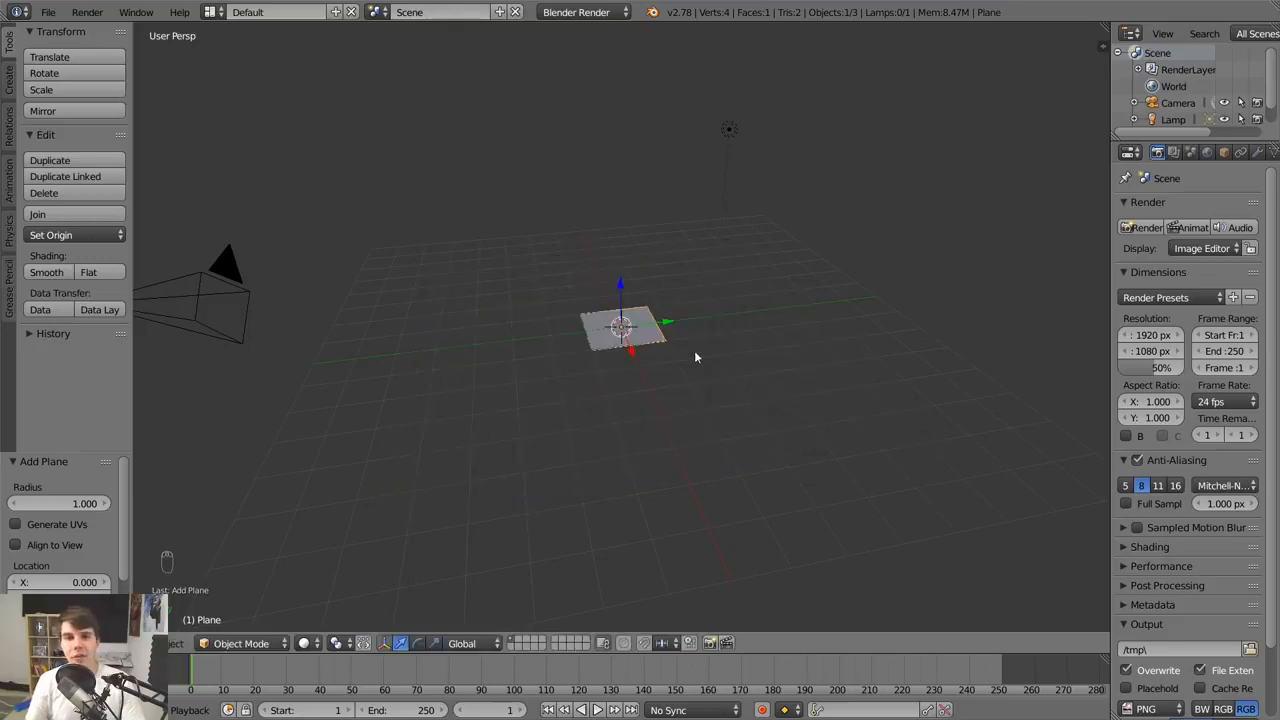
key(s)
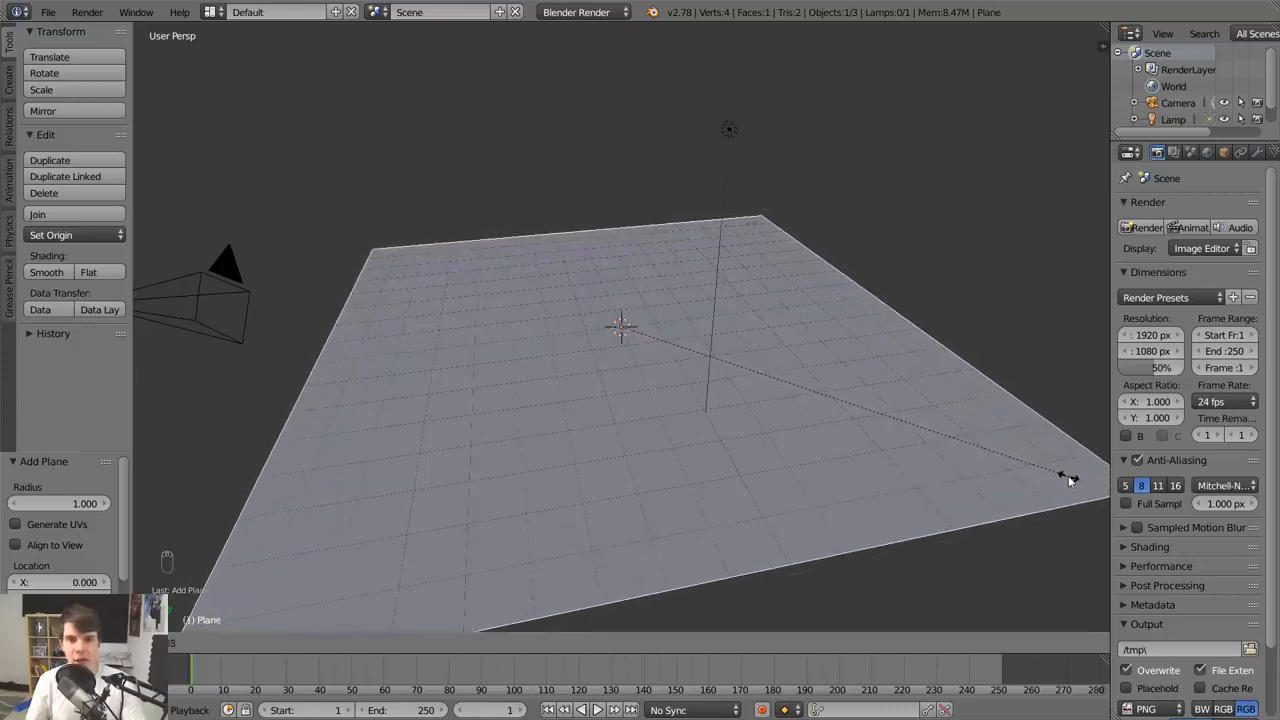
key(Escape)
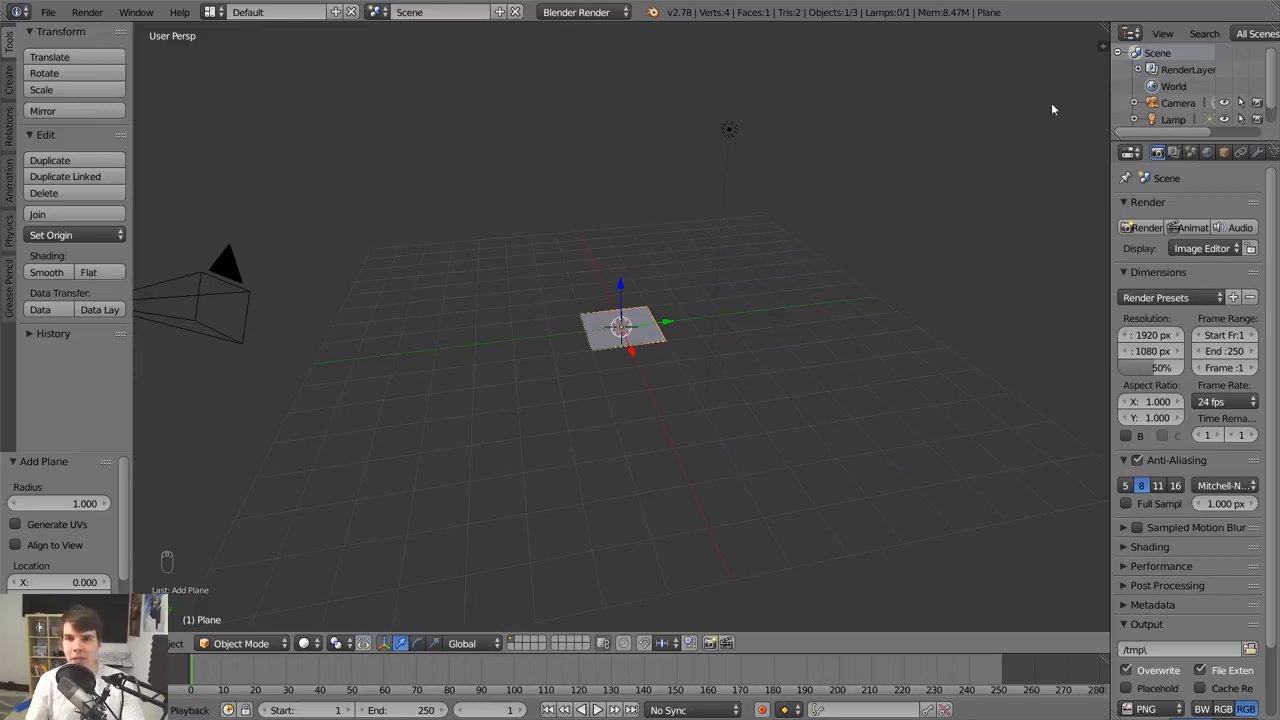
key(s)
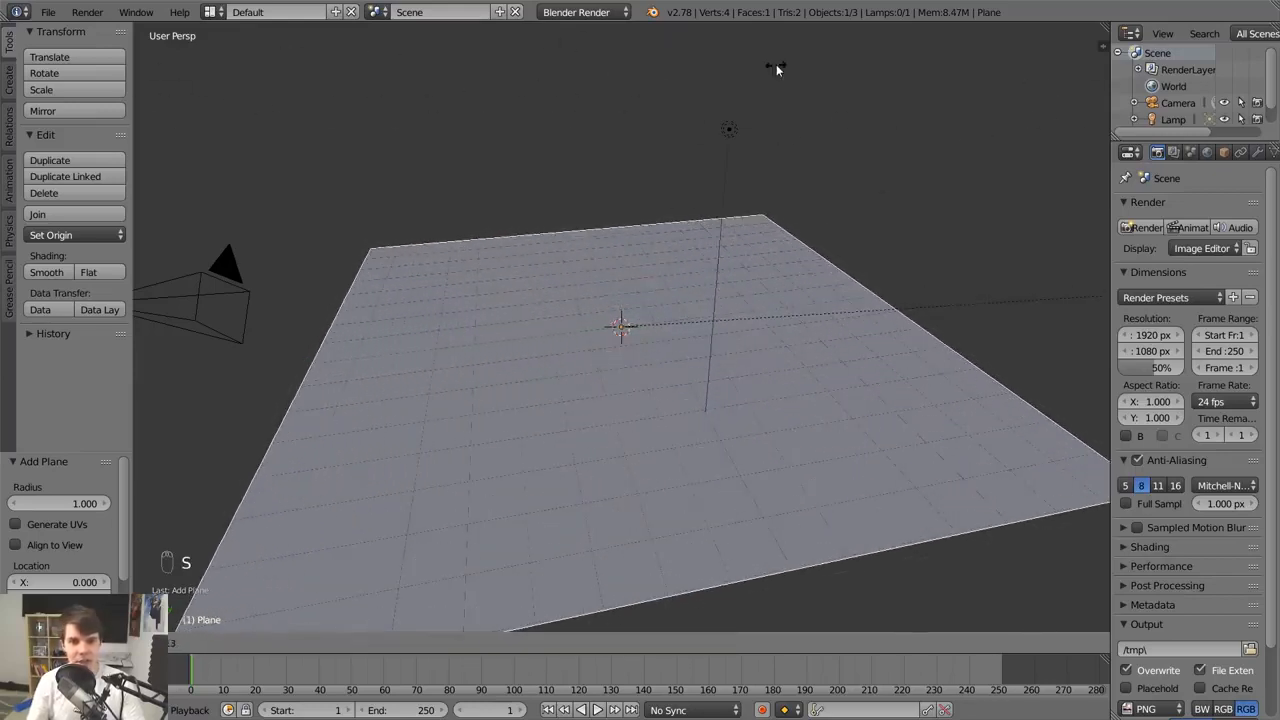
key(Escape)
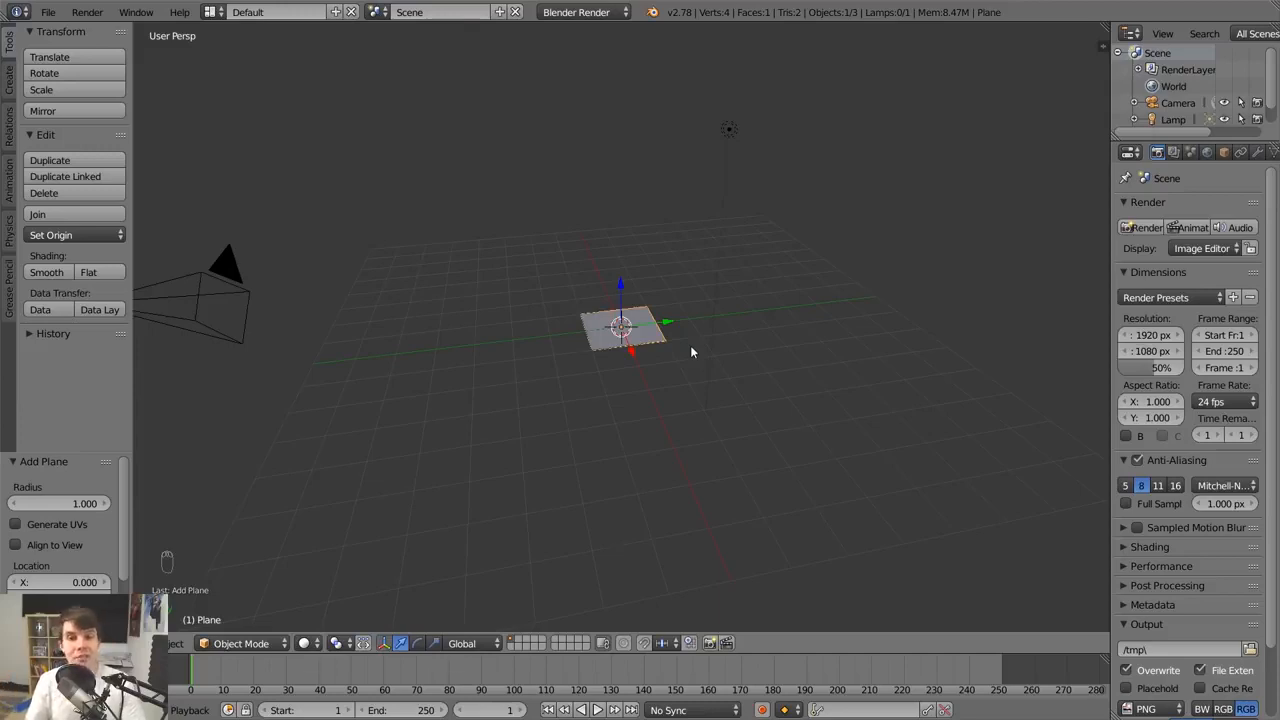
Scale the plane up uniformly by a factor of 8 to make a large ground surface
key(s)
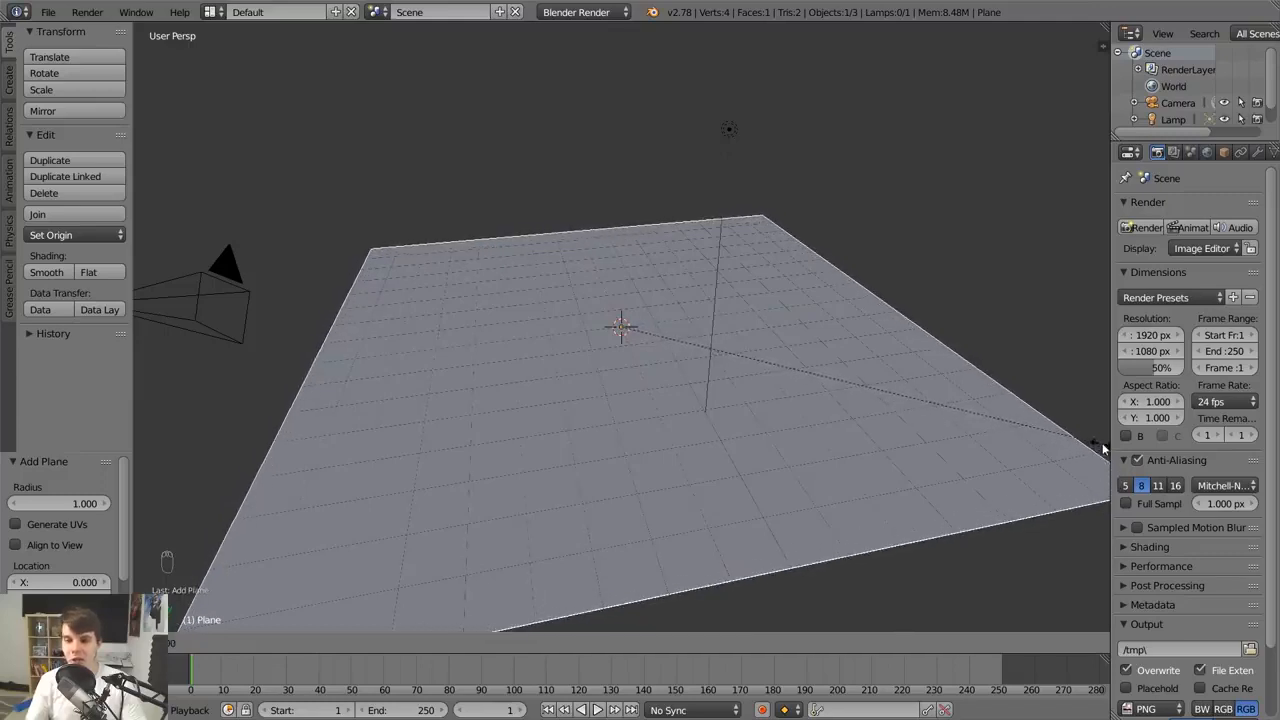
key(Return)
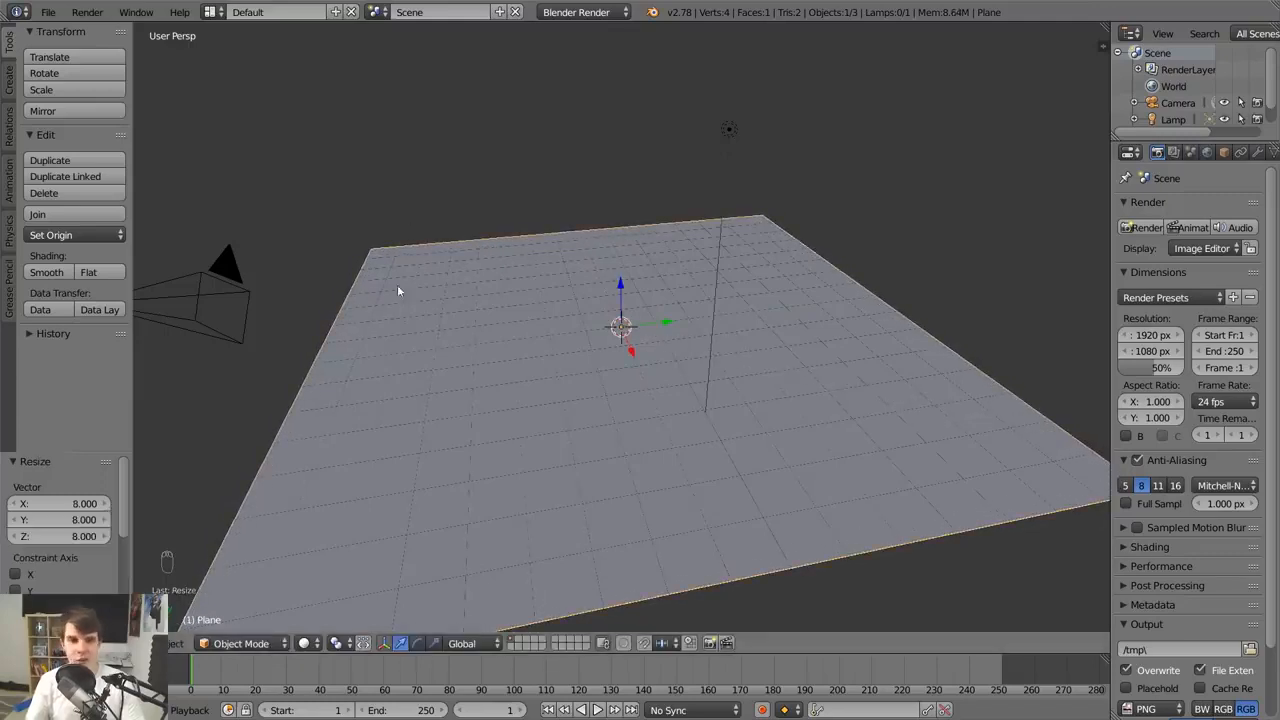
Add a mesh torus at the centre of the ground plane
scroll(384, 470, down, 3)
scroll(627, 454, up, 4)
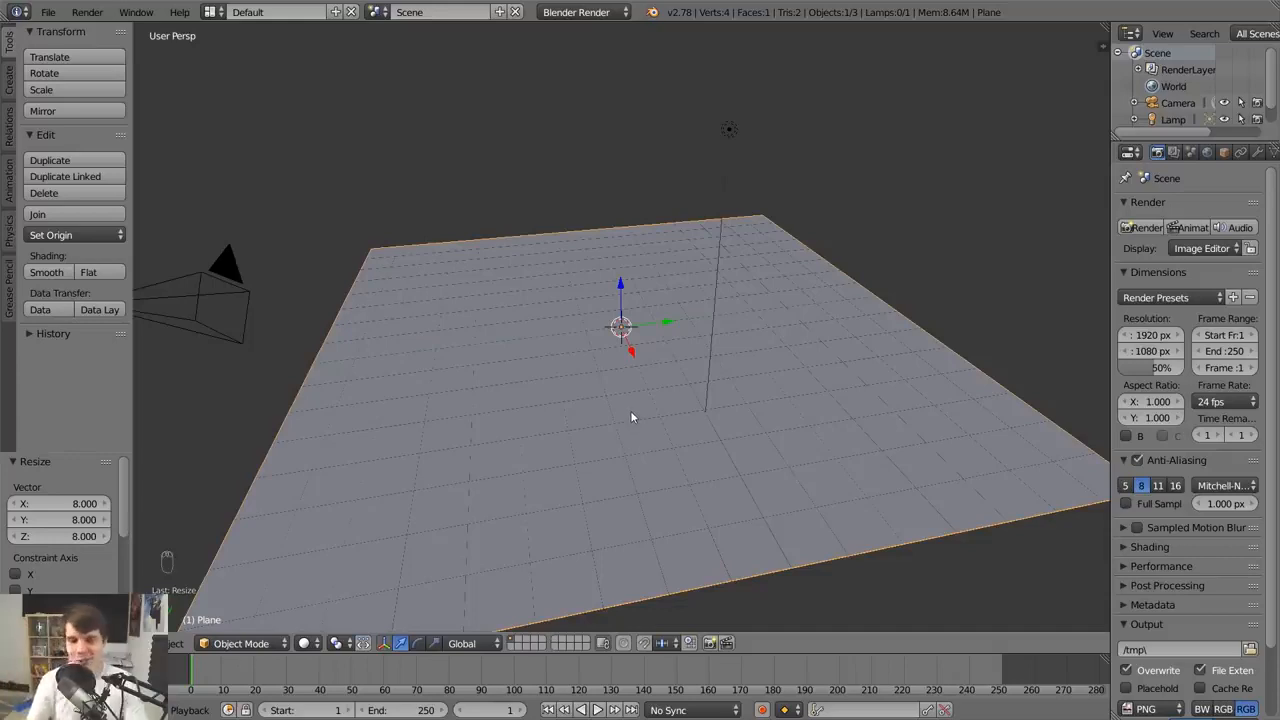
middle_drag(630, 417, 689, 386)
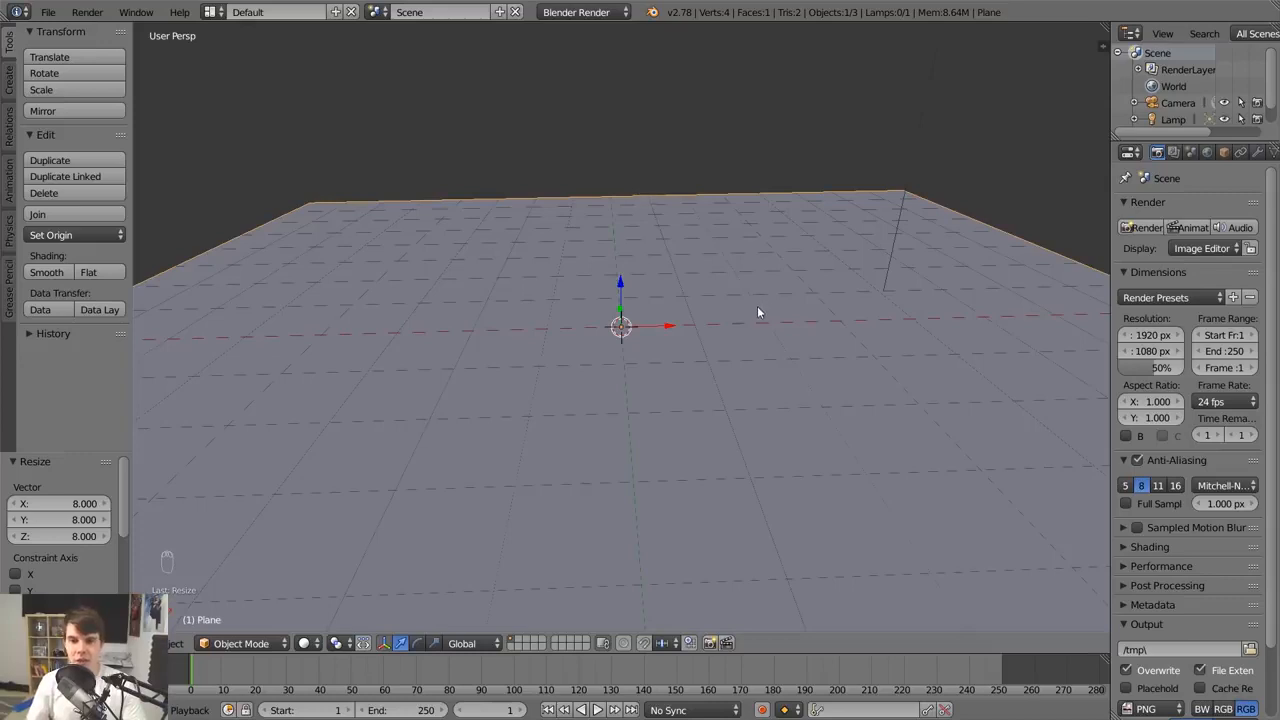
key(shift+a)
mouse_move(757, 308)
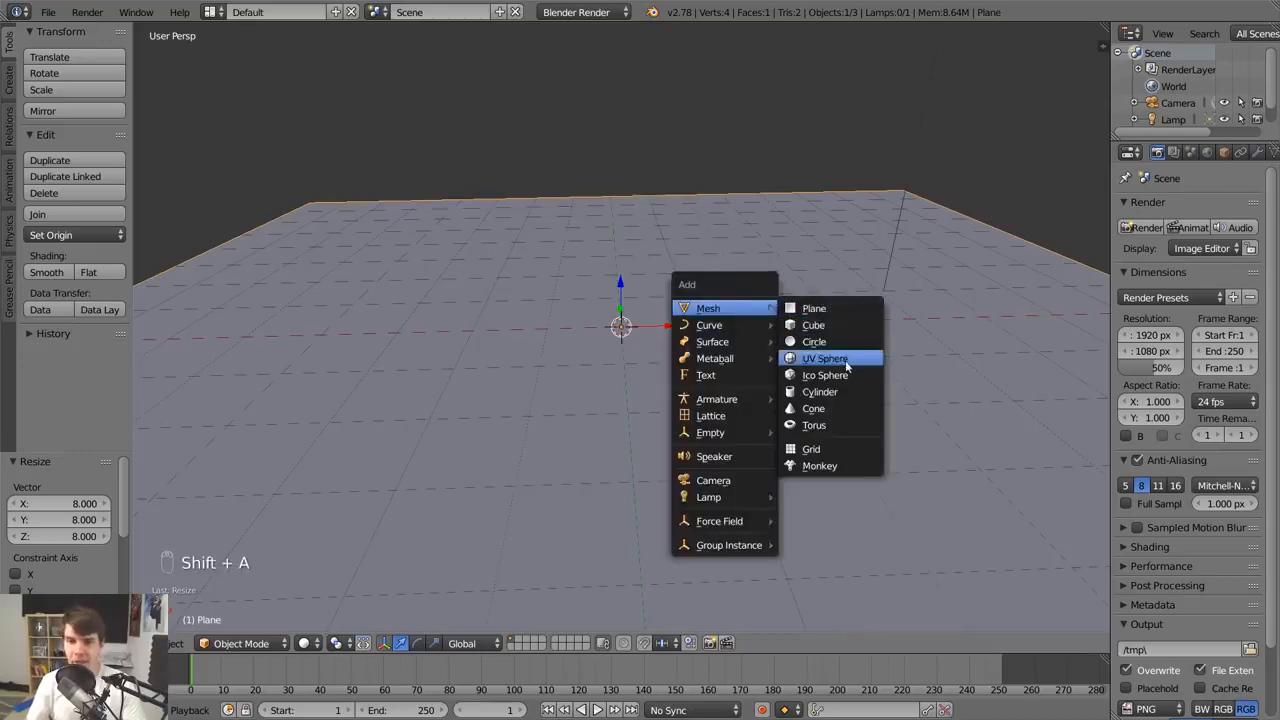
click(865, 426)
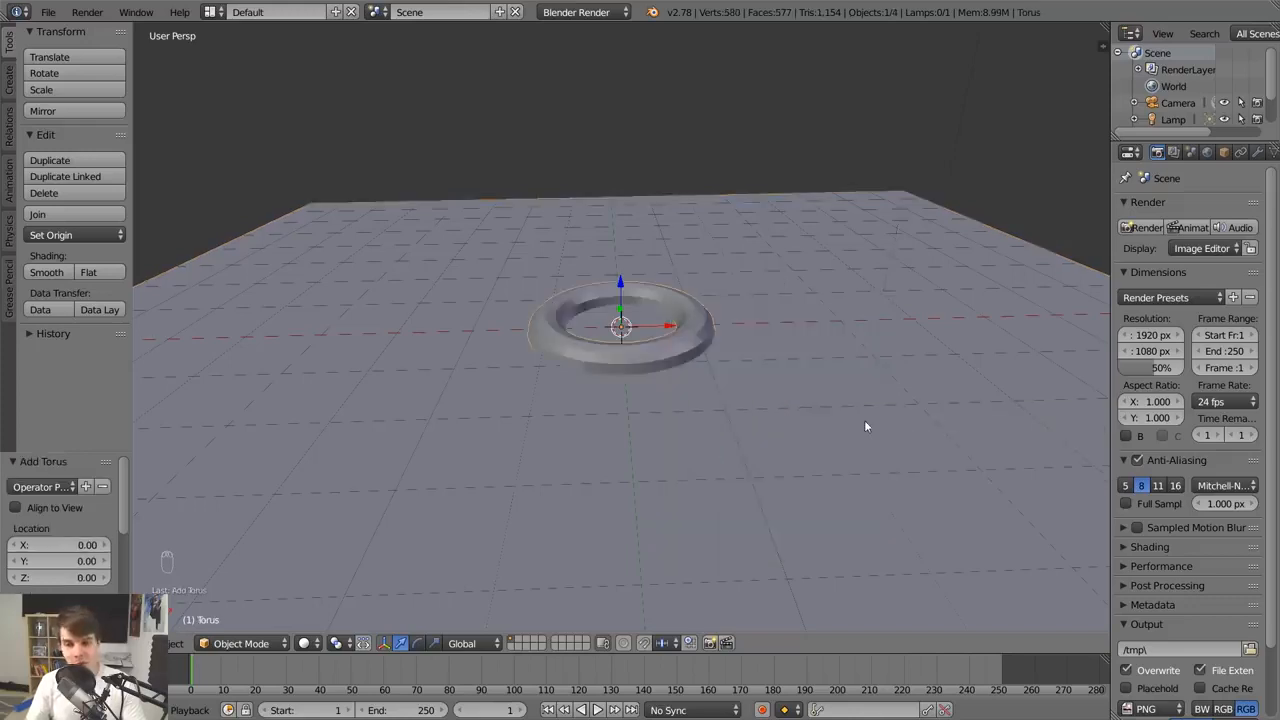
Examine the torus from several angles and bring its rotation, segment and radius settings into view
scroll(743, 391, up, 6)
middle_drag(779, 399, 812, 406)
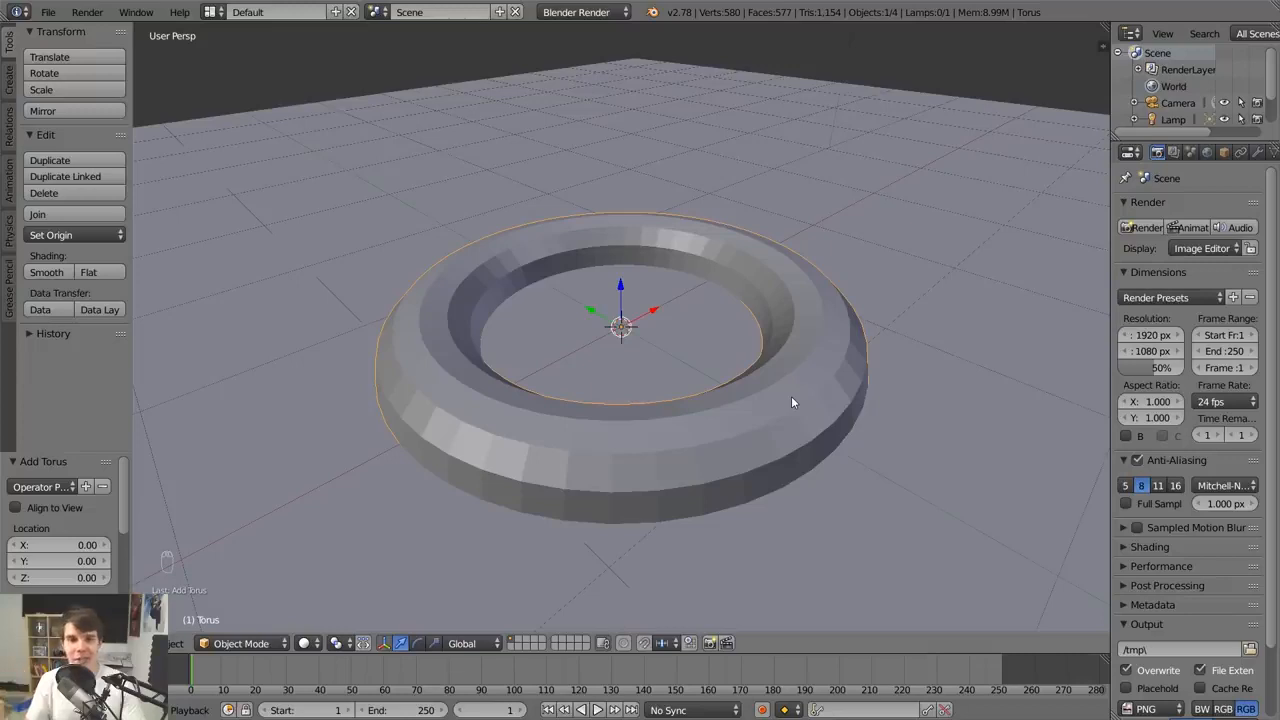
scroll(791, 396, down, 3)
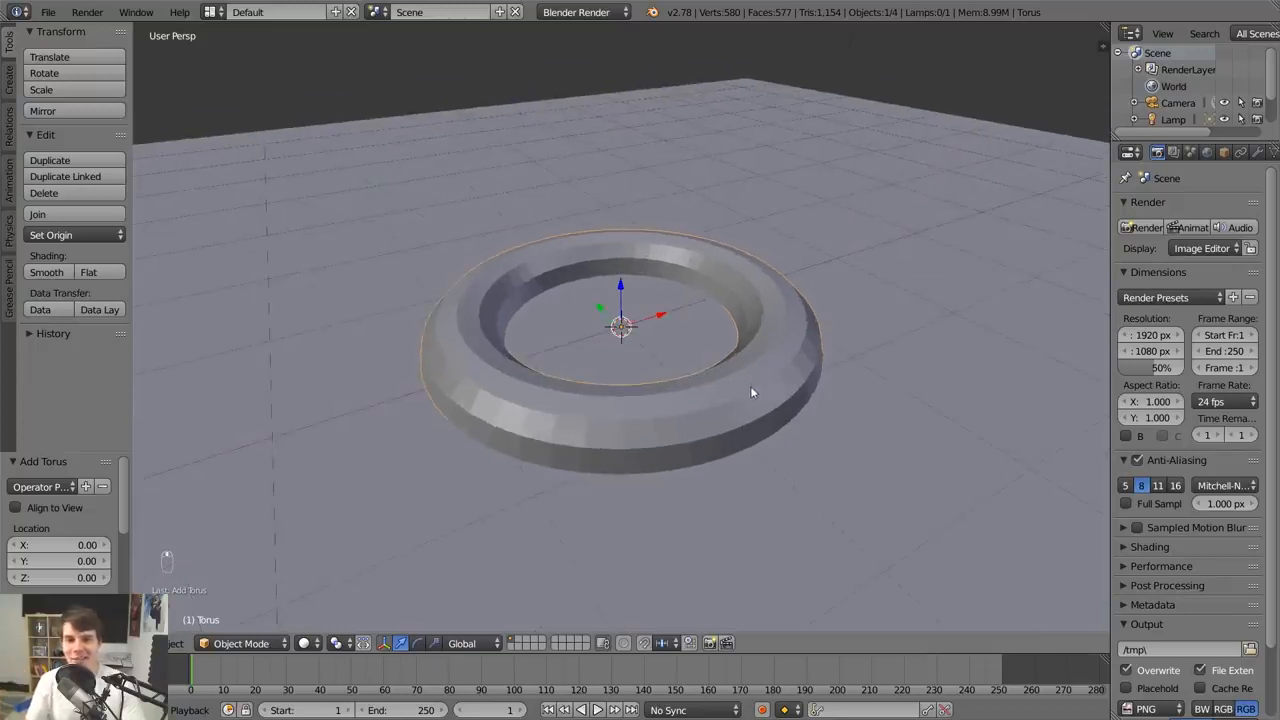
middle_drag(750, 386, 703, 323)
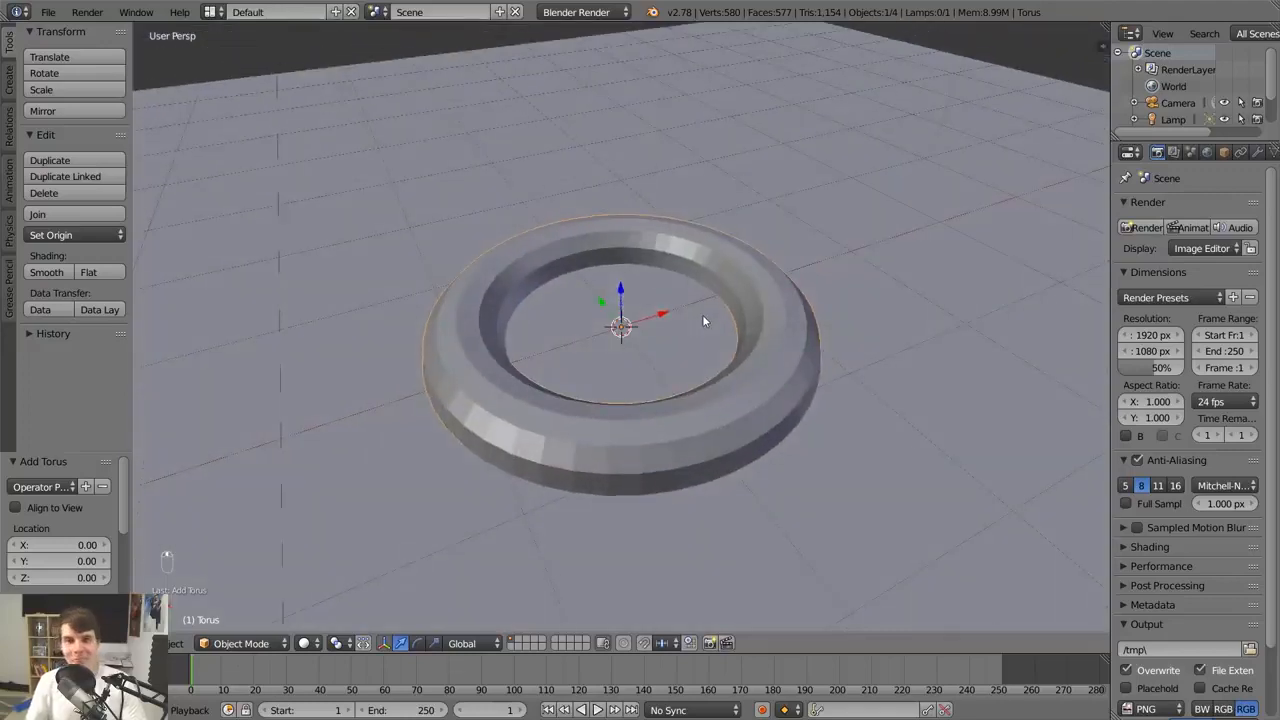
scroll(702, 314, down, 2)
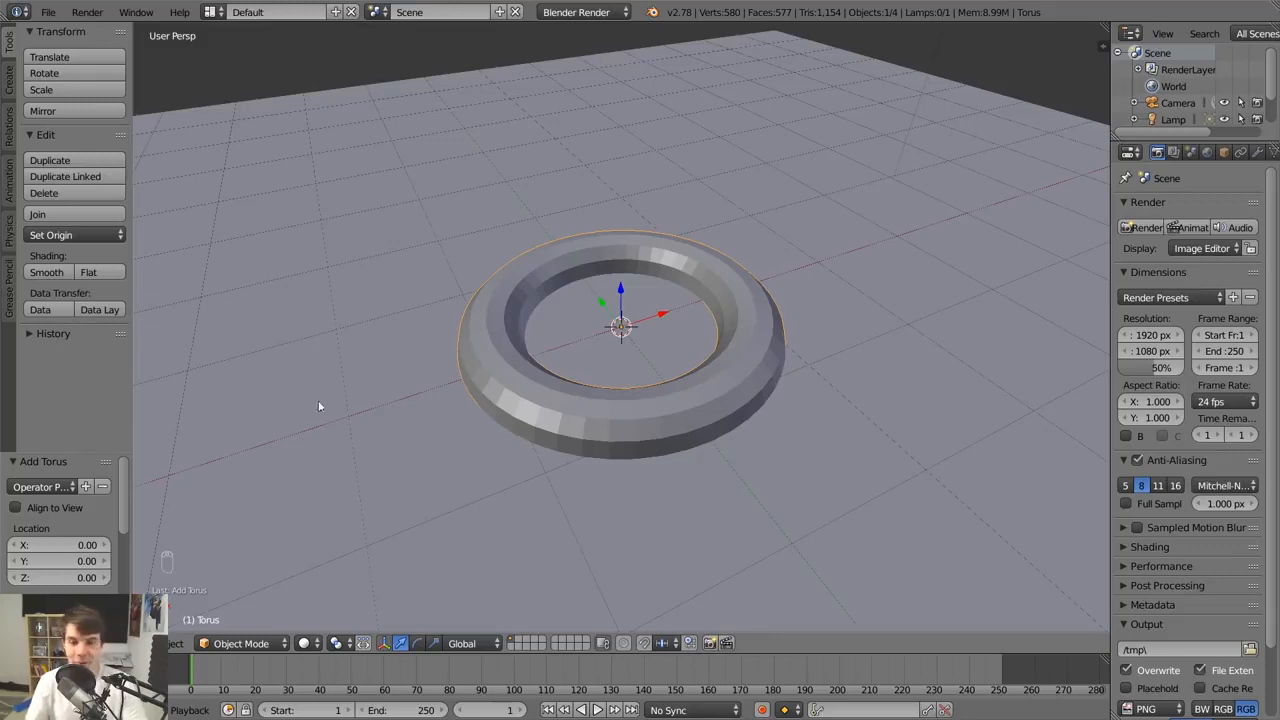
scroll(746, 329, down, 1)
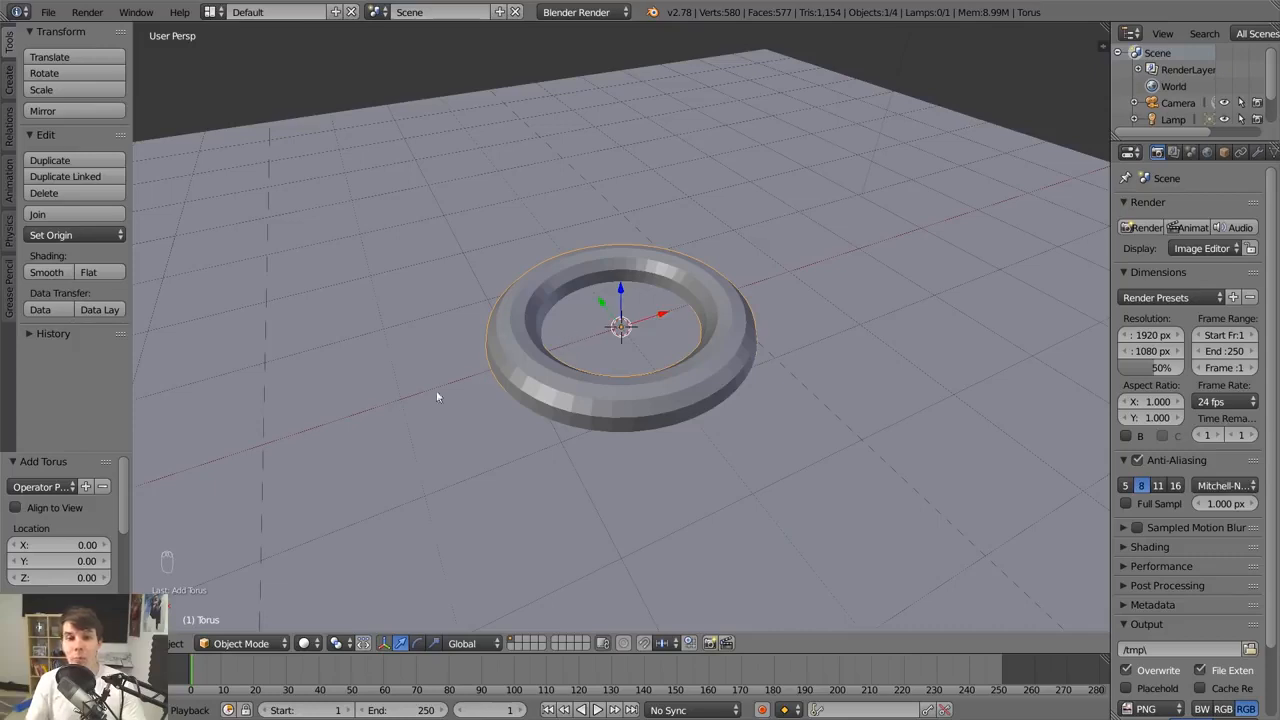
mouse_move(120, 455)
mouse_down()
mouse_move(121, 336)
mouse_move(134, 453)
mouse_up()
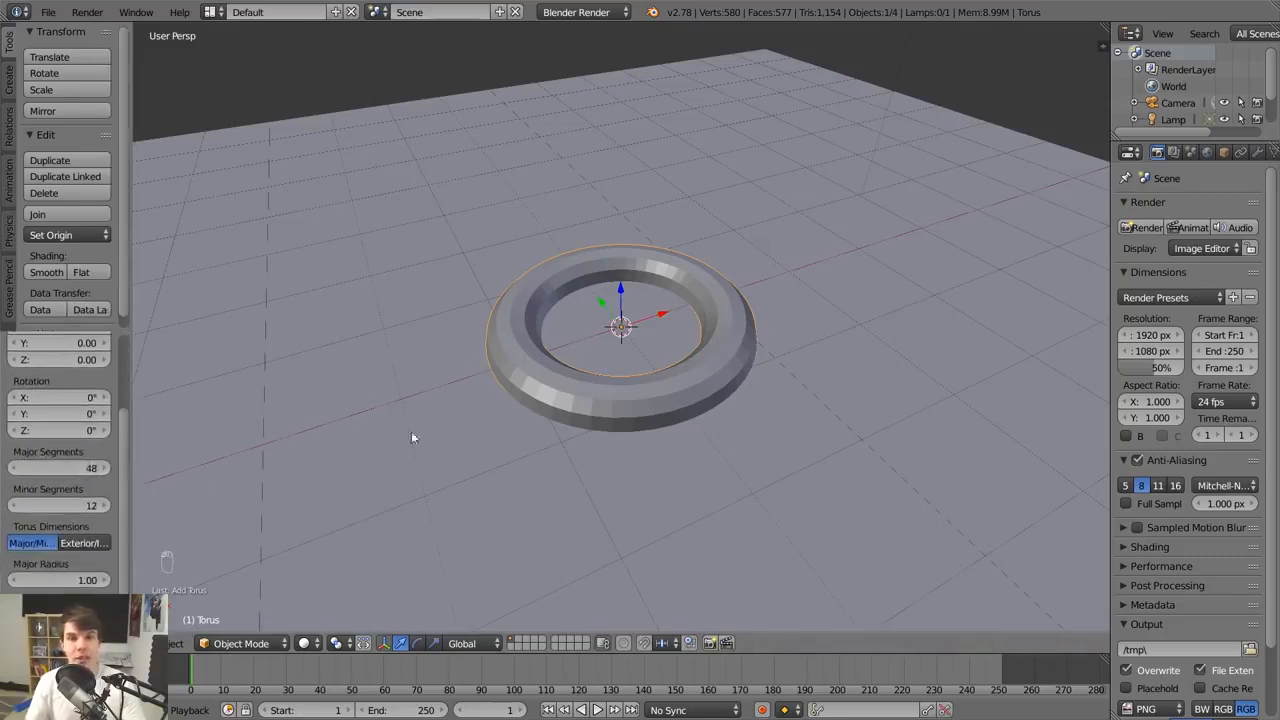
scroll(793, 325, down, 1)
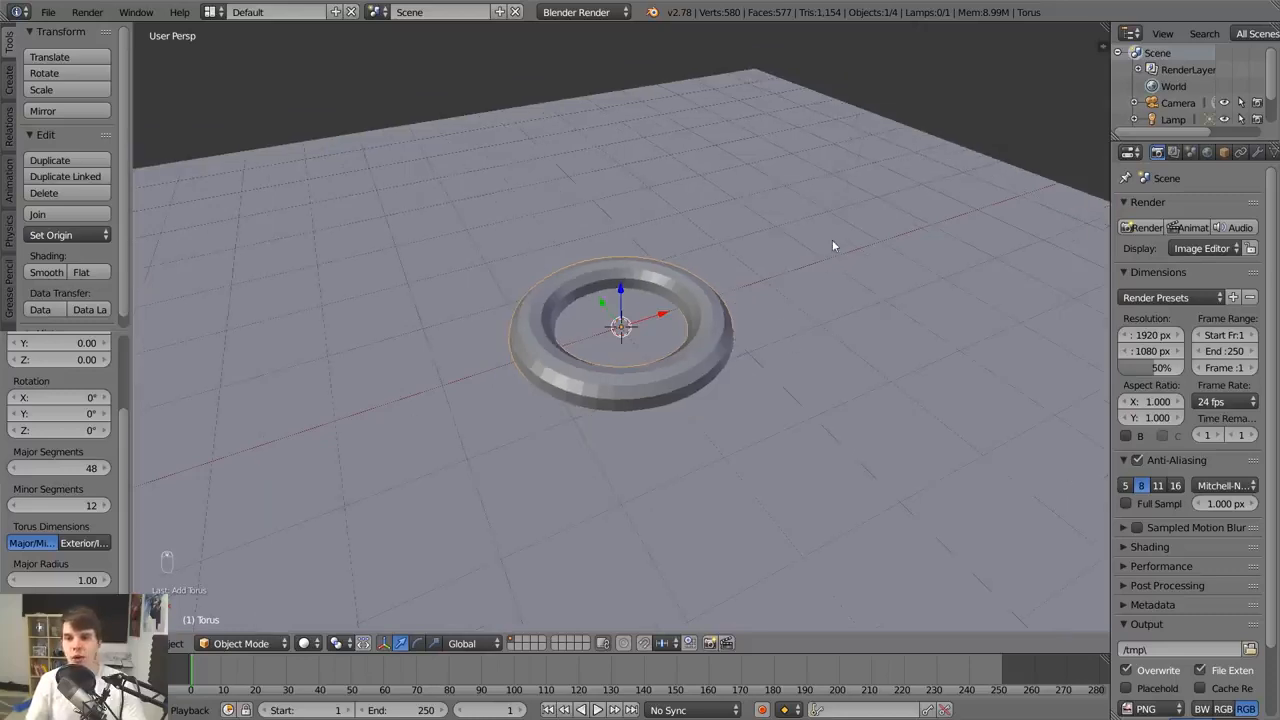
Select the ground plane and rescale it very slightly freehand
scroll(832, 239, down, 1)
scroll(849, 146, down, 2)
scroll(775, 186, up, 2)
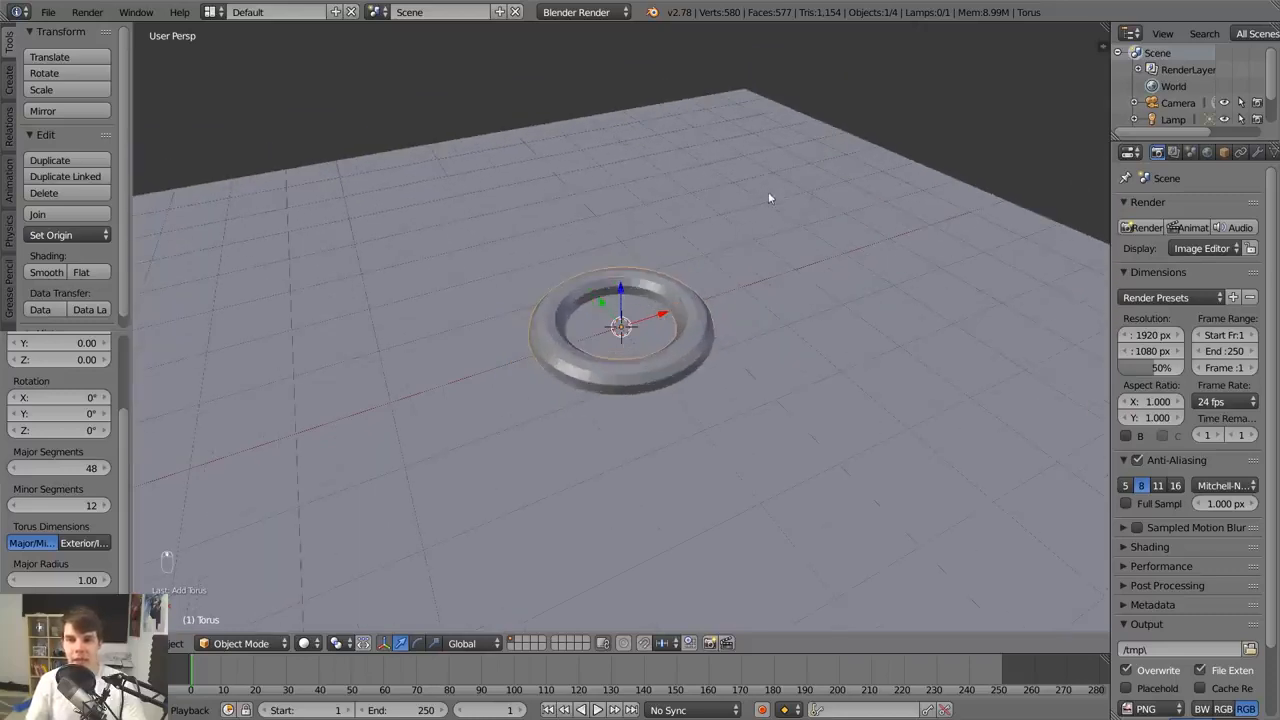
right_click(844, 260)
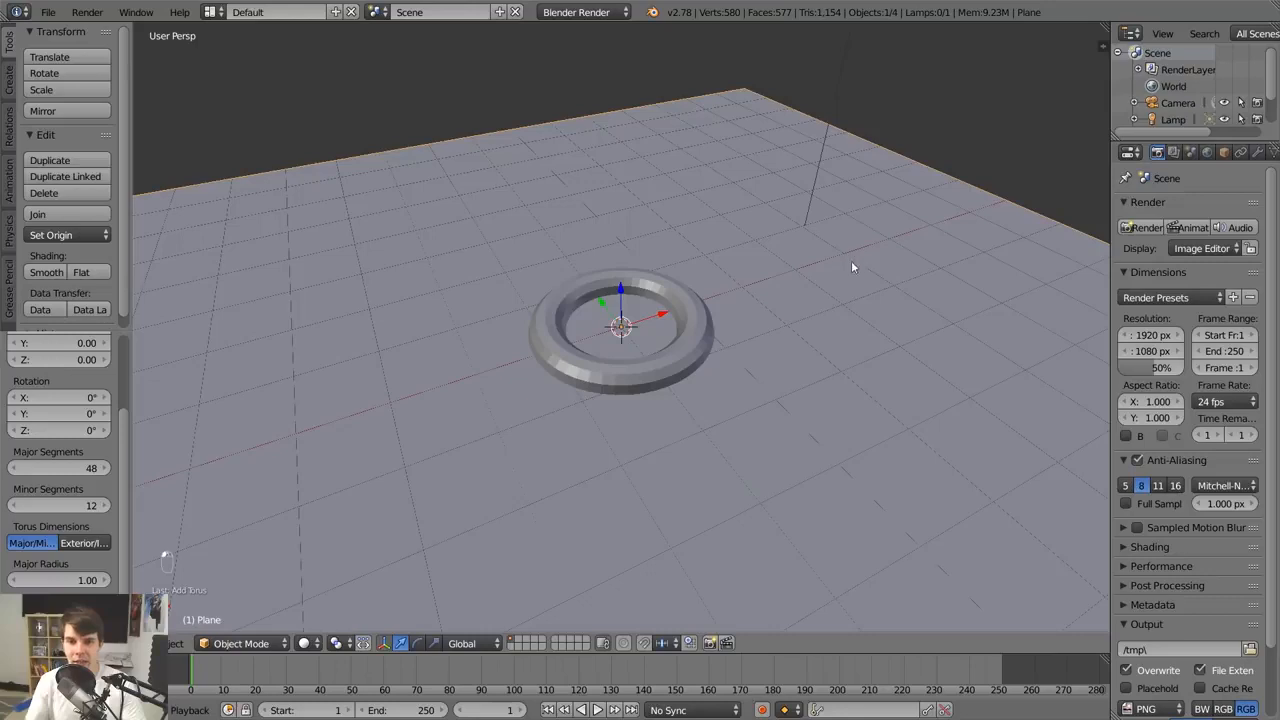
key(s)
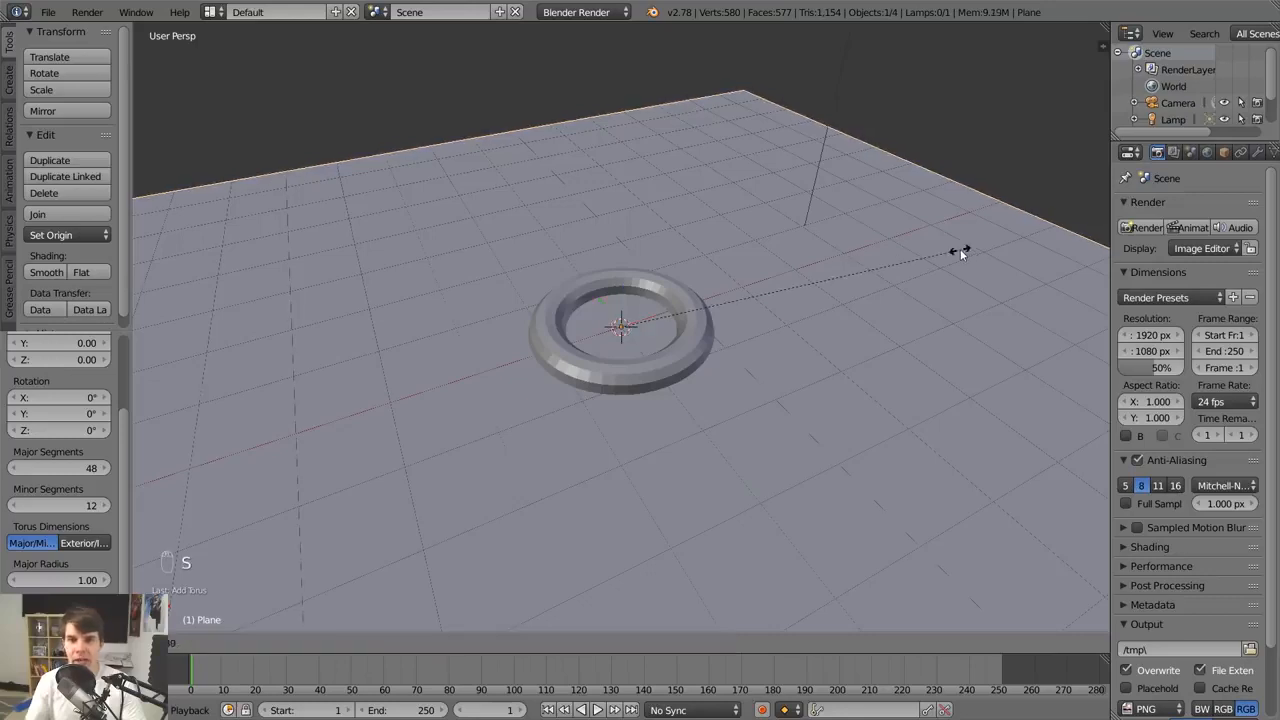
click(968, 246)
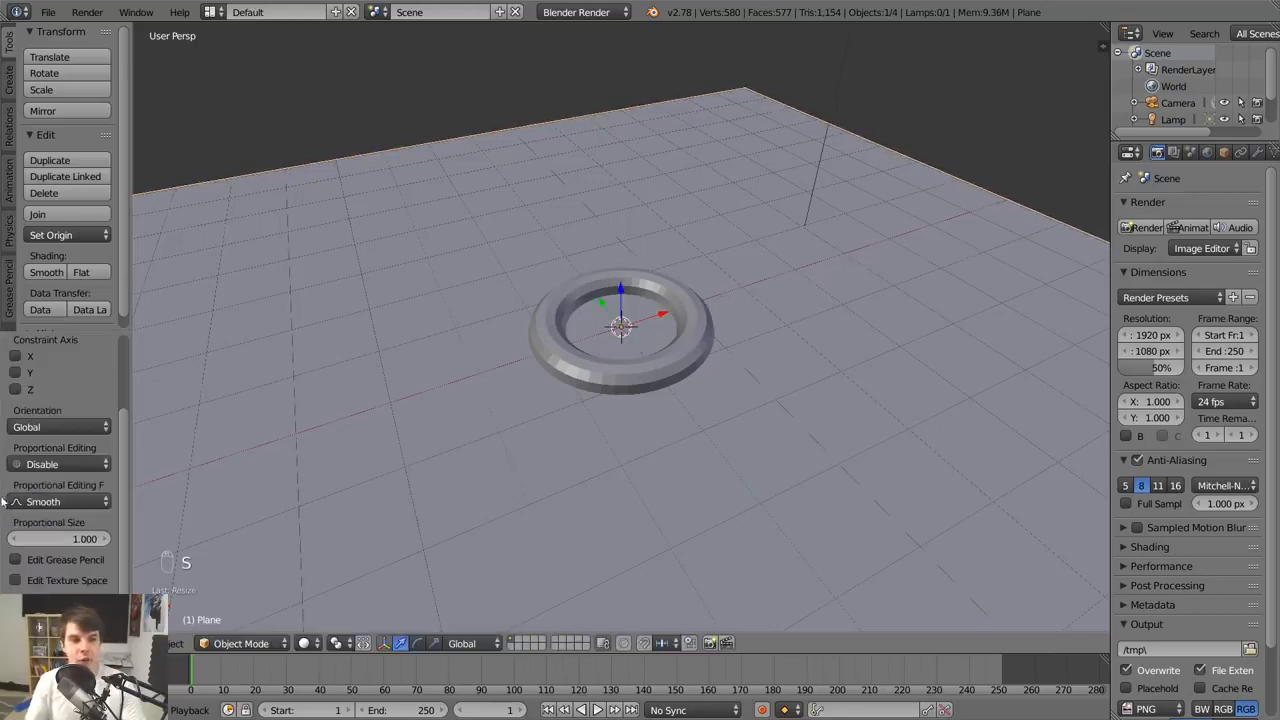
Select the torus and delete it from the scene
scroll(109, 480, up, 3)
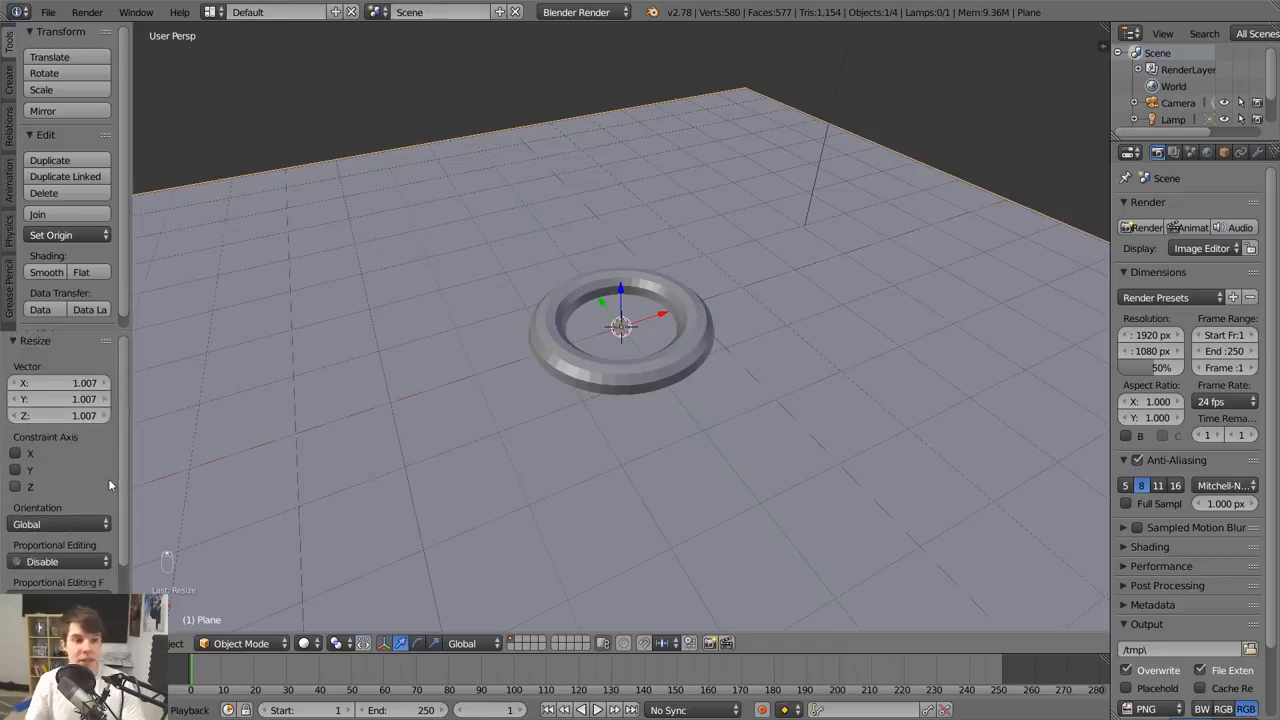
right_click(622, 369)
scroll(630, 371, up, 2)
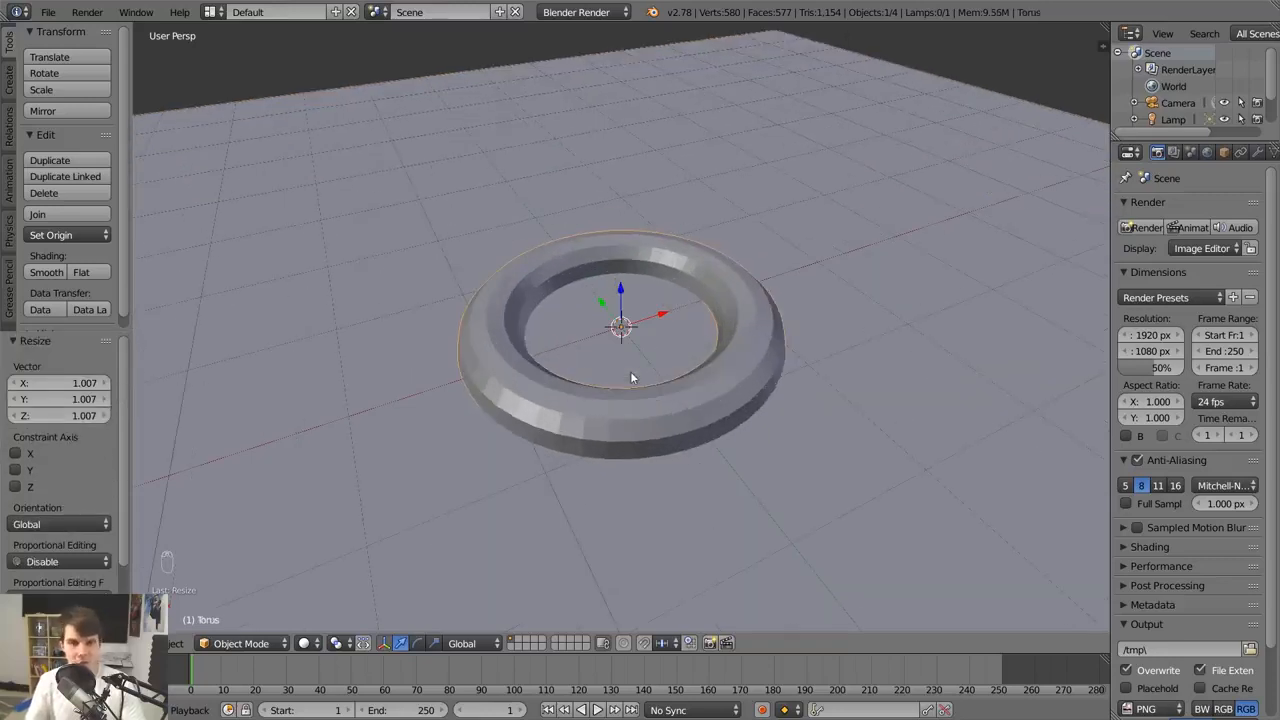
key(x)
click(423, 467)
Add a new mesh torus at the centre of the ground plane
key(shift+a)
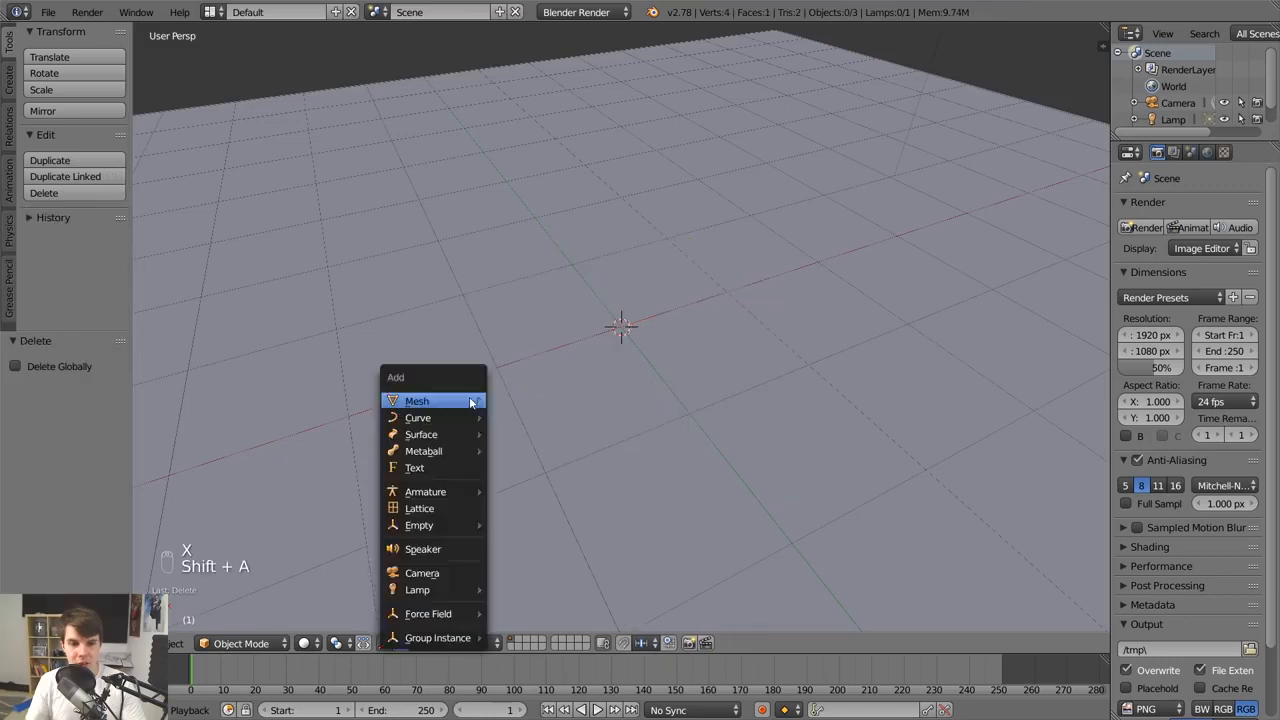
mouse_move(469, 400)
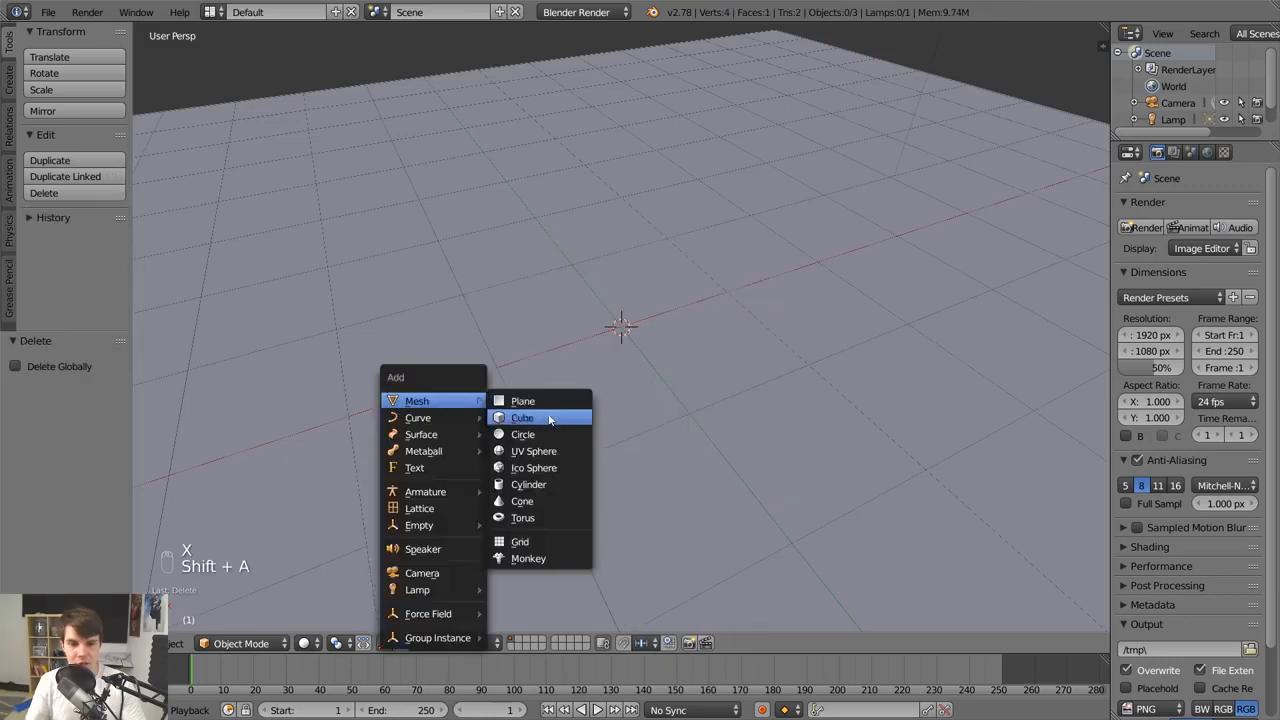
click(523, 518)
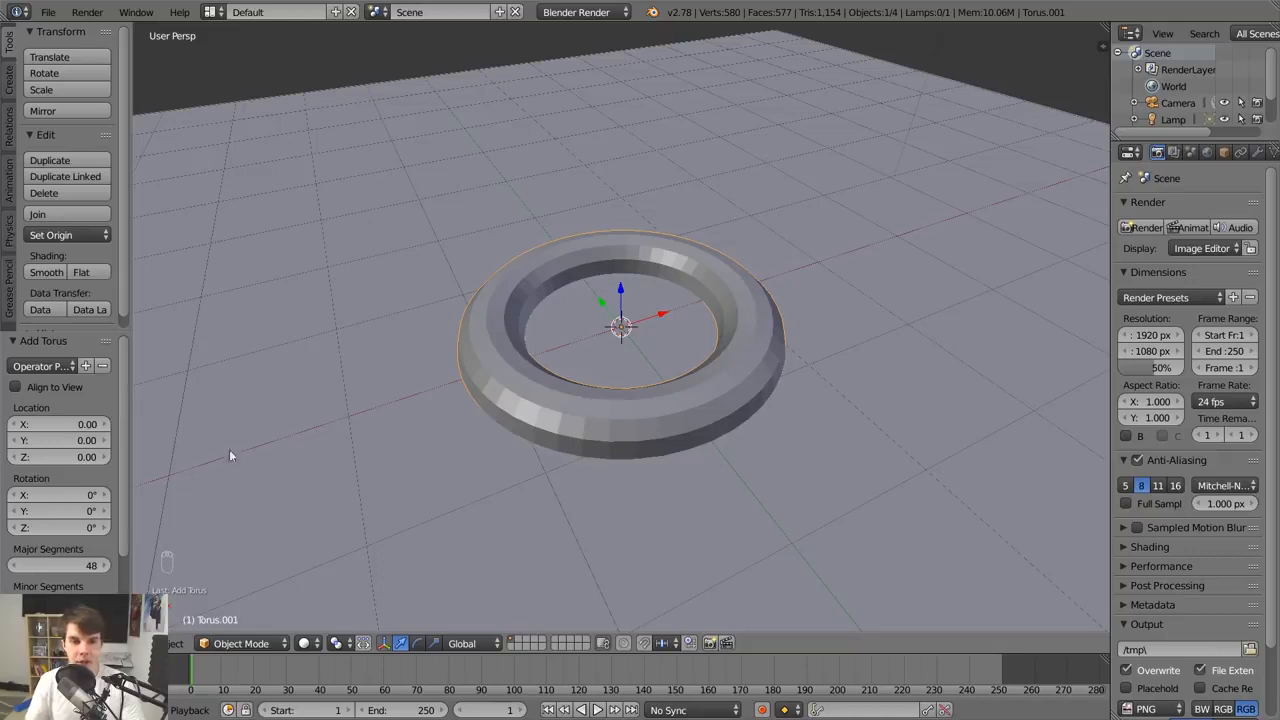
Set the new torus's major segments to 40
scroll(124, 434, down, 3)
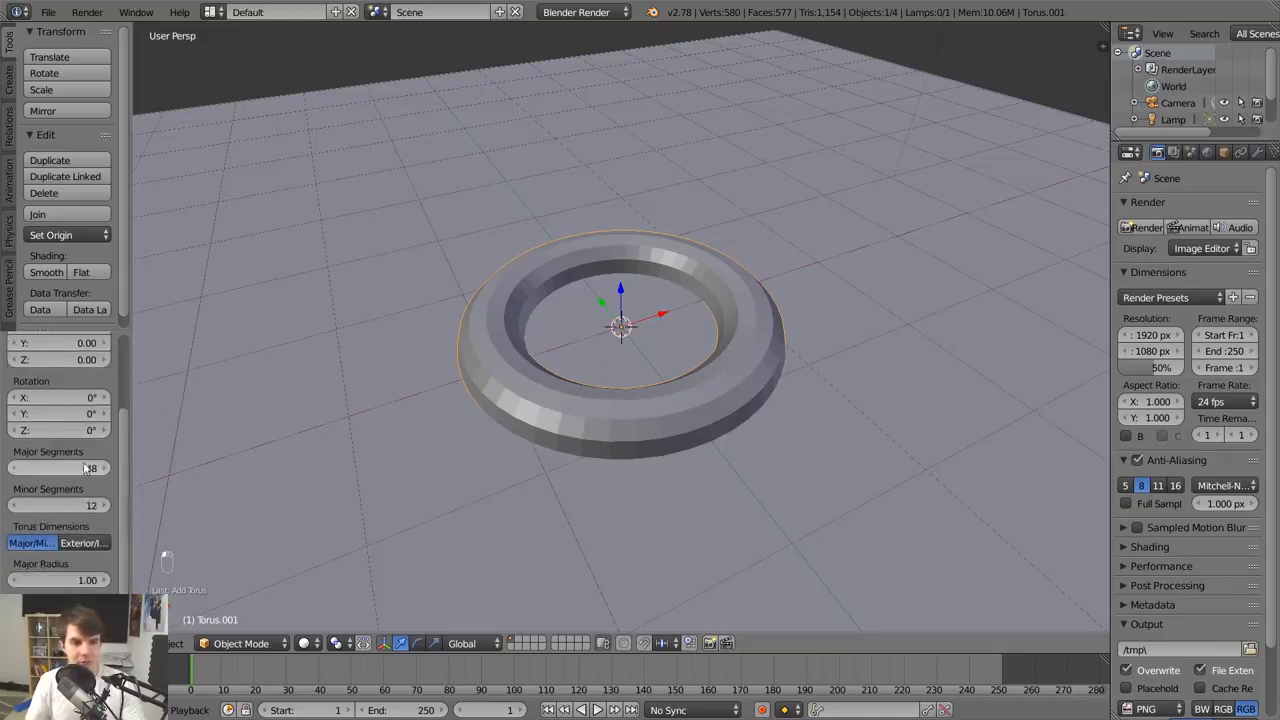
mouse_move(80, 470)
mouse_down()
mouse_move(45, 470)
mouse_move(63, 468)
mouse_up()
scroll(603, 362, up, 3)
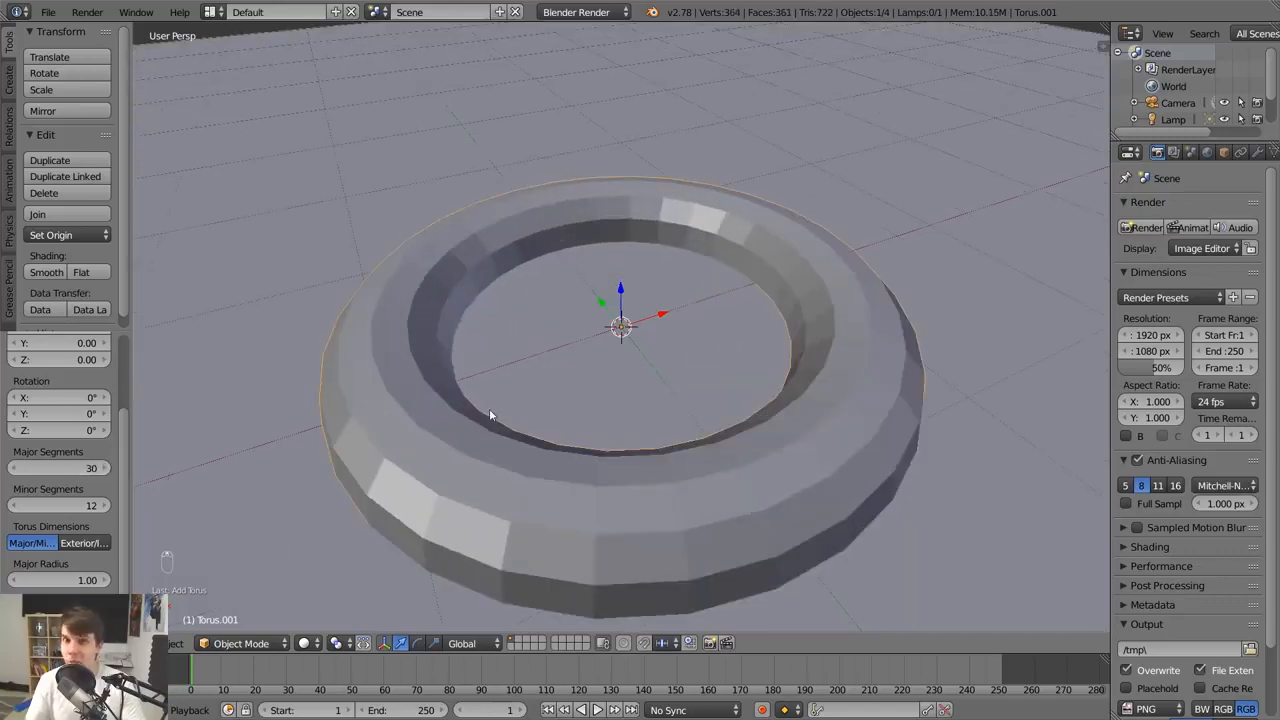
mouse_move(71, 468)
mouse_down()
mouse_move(140, 468)
mouse_move(15, 470)
mouse_move(47, 470)
mouse_up()
click(75, 466)
text(40)
key(Return)
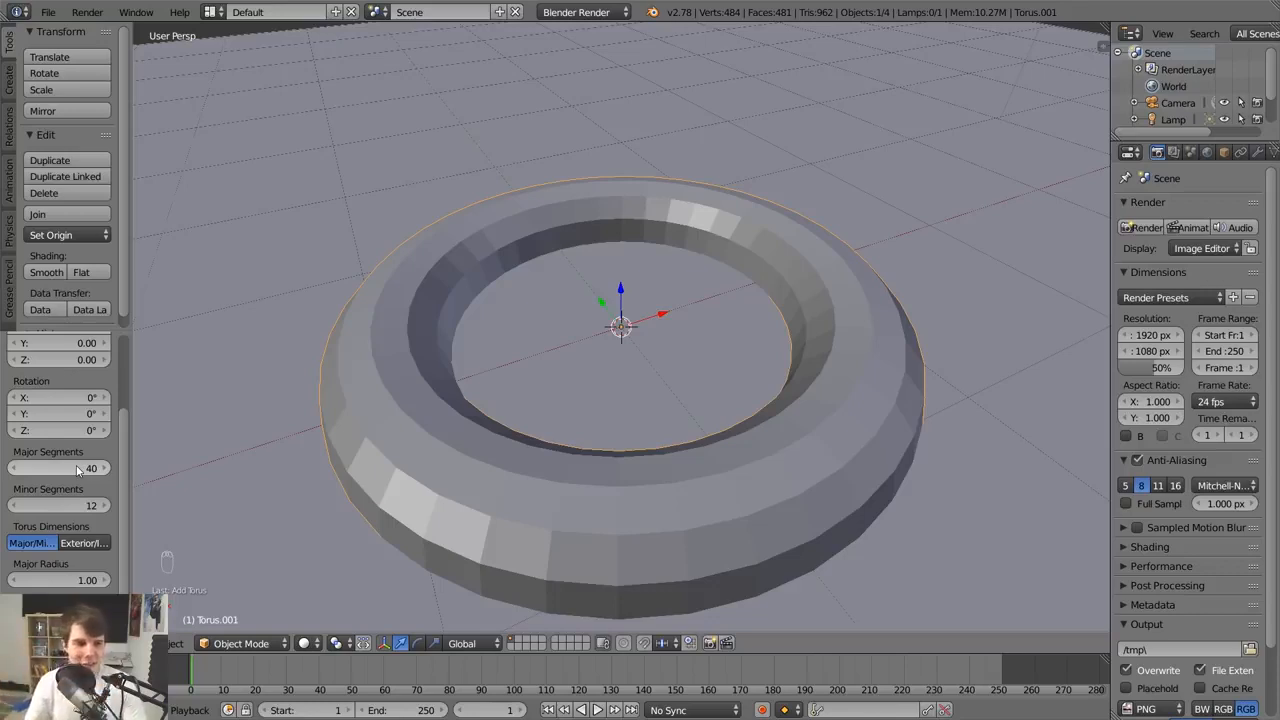
Increase the torus's minor radius freehand to make its ring noticeably thicker, with a smaller central hole
scroll(530, 405, down, 1)
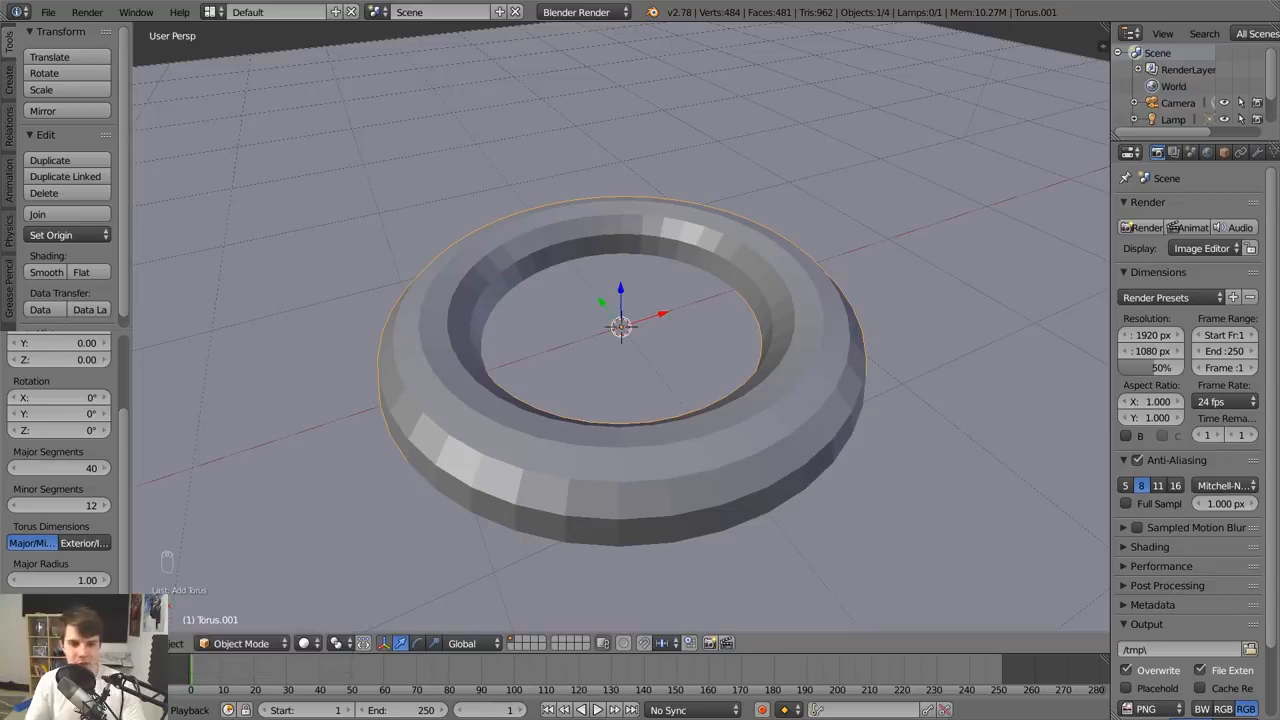
drag(59, 617, 105, 617)
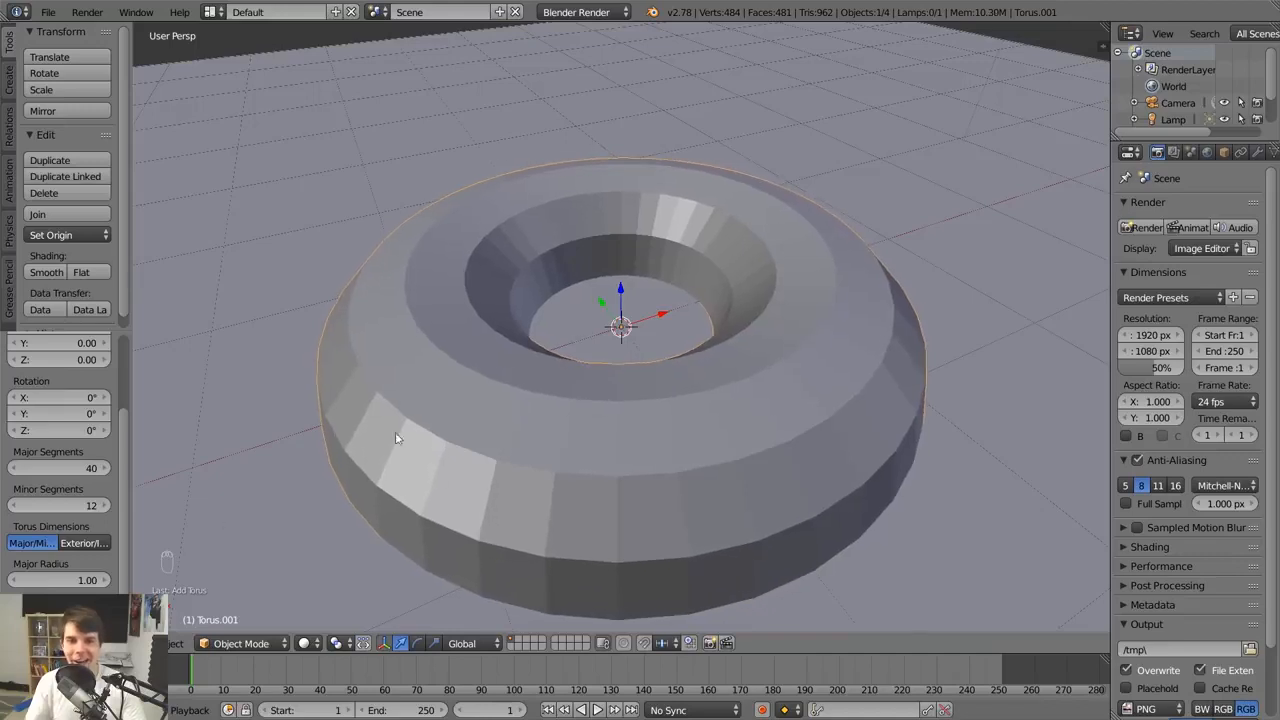
scroll(395, 438, down, 4)
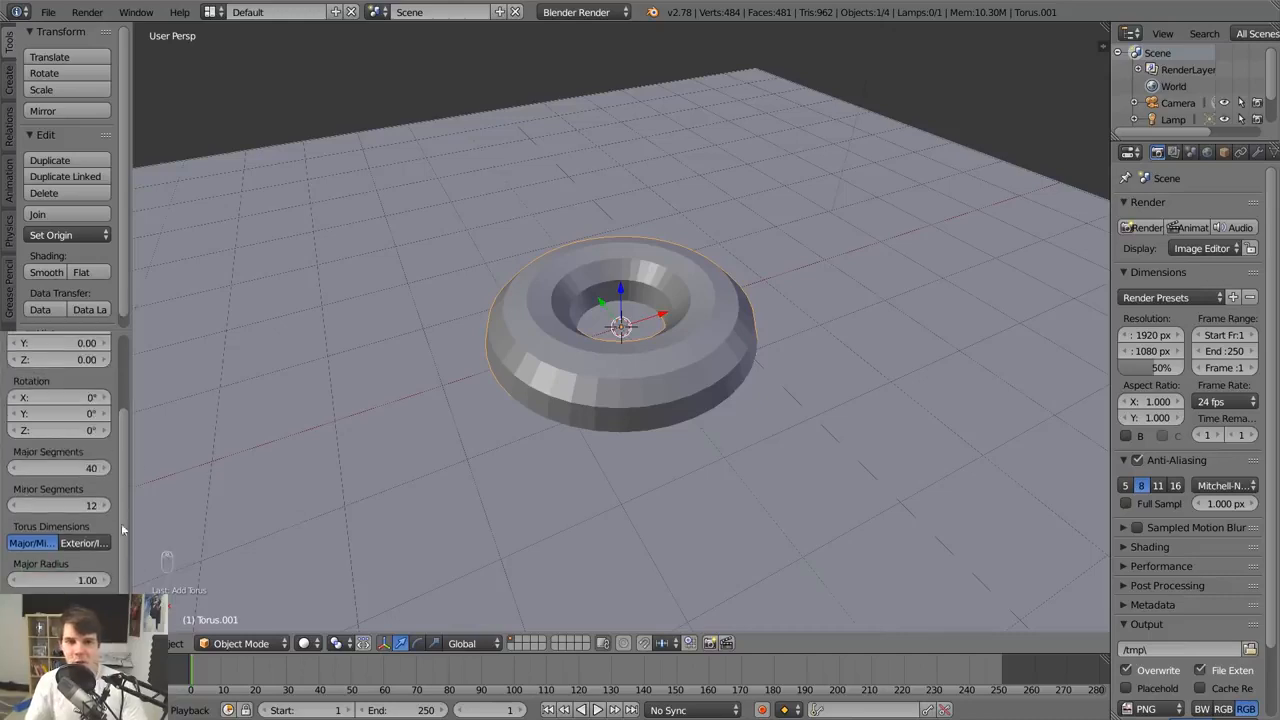
scroll(677, 384, up, 4)
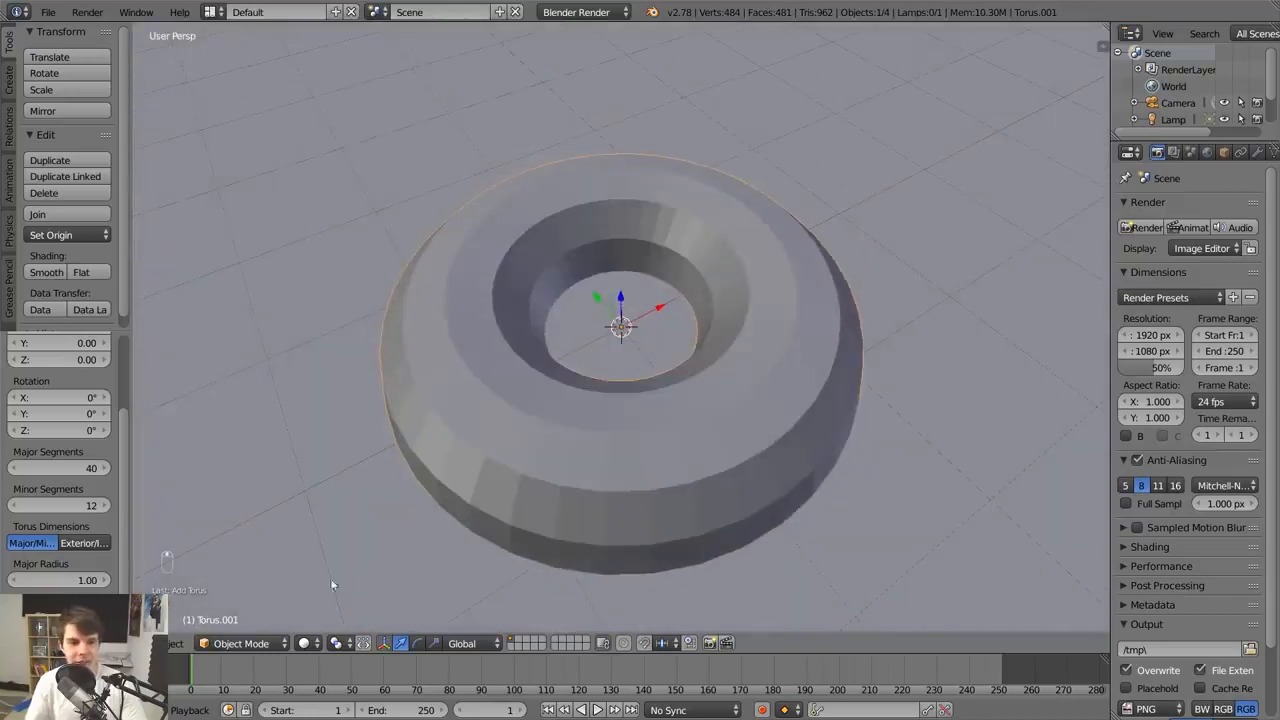
Check the thickened torus from several angles and move it slightly along the Z axis freehand
middle_drag(333, 585, 491, 467)
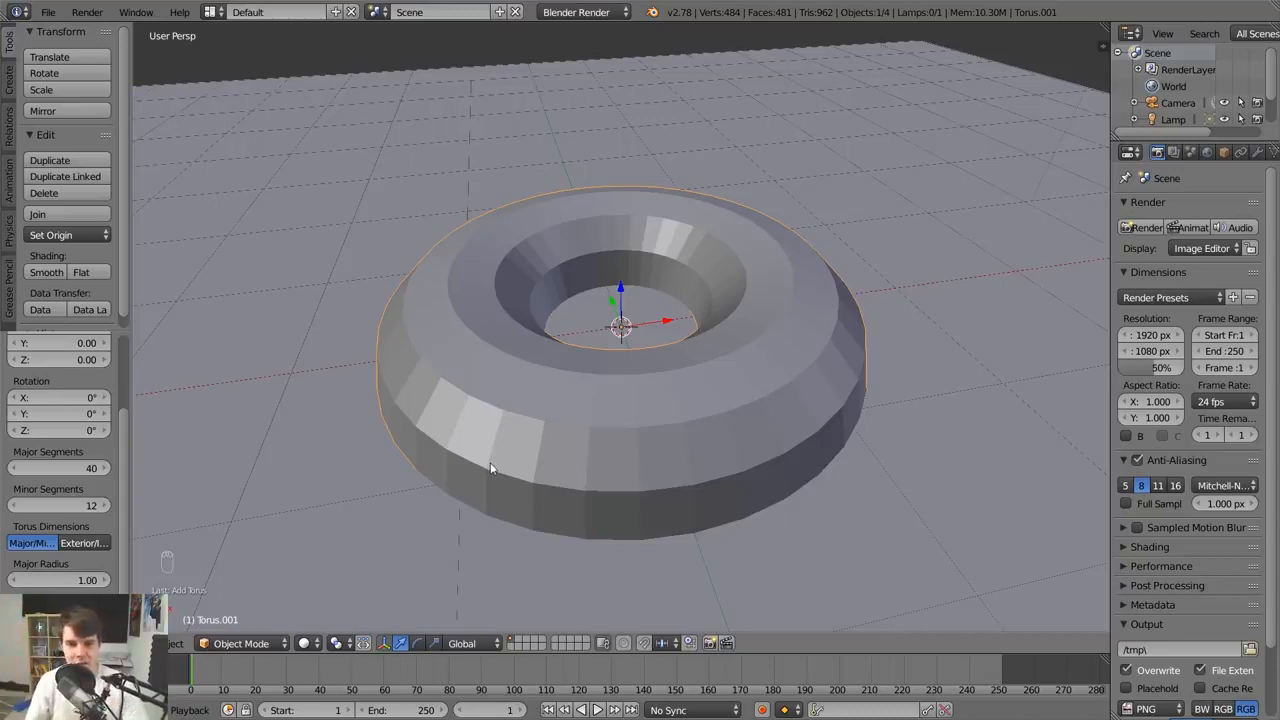
scroll(555, 432, down, 2)
middle_drag(572, 428, 529, 359)
scroll(544, 364, up, 2)
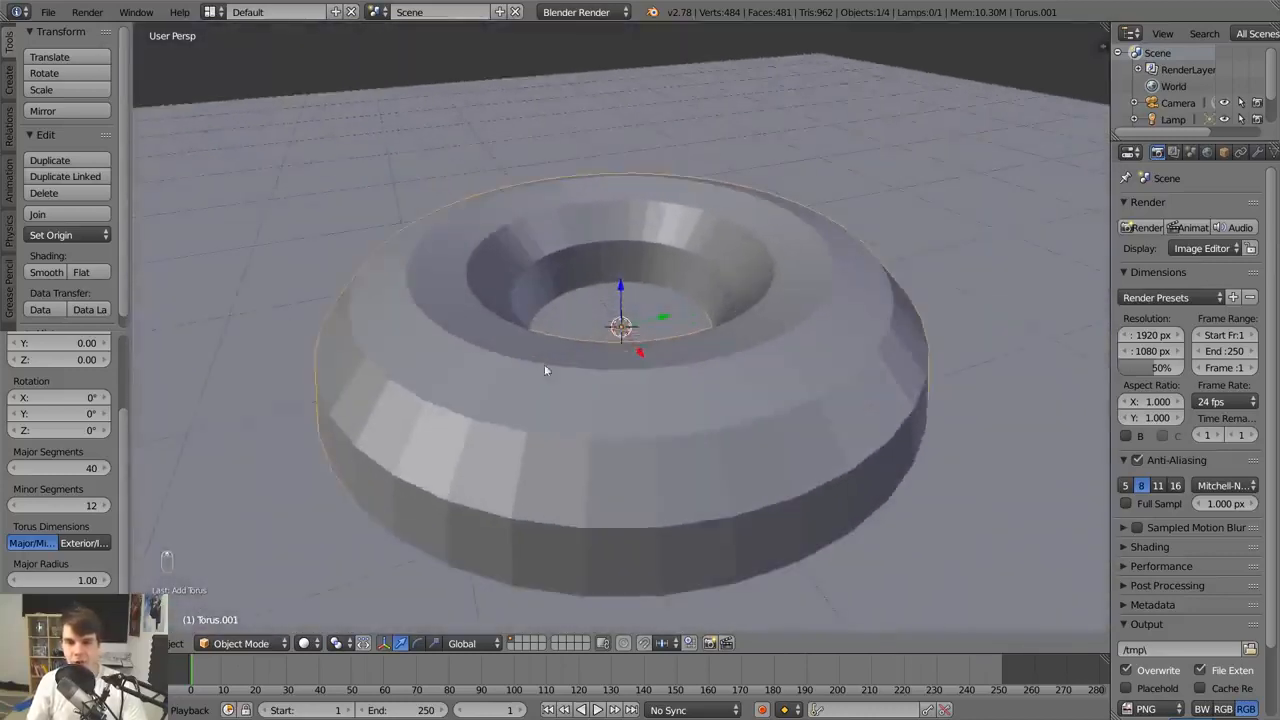
scroll(544, 364, down, 2)
scroll(668, 324, up, 2)
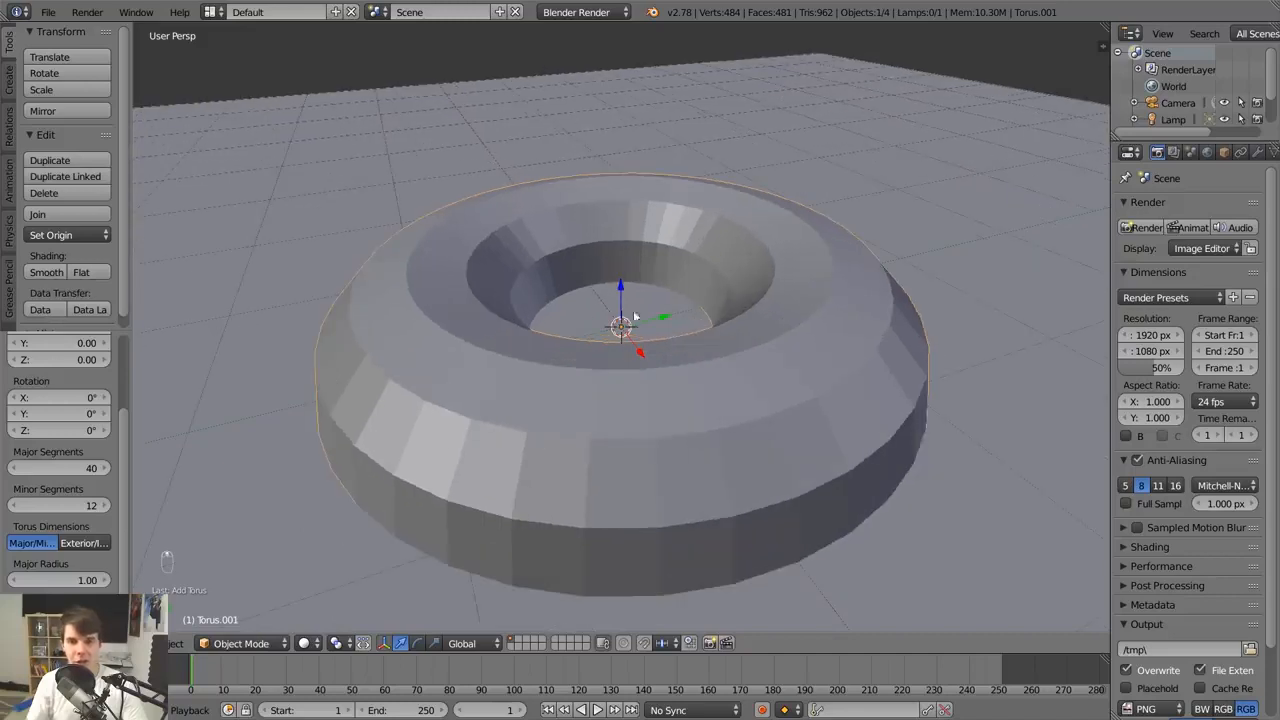
drag(620, 292, 666, 290)
Select the ground plane and the lamp in turn
scroll(650, 285, down, 5)
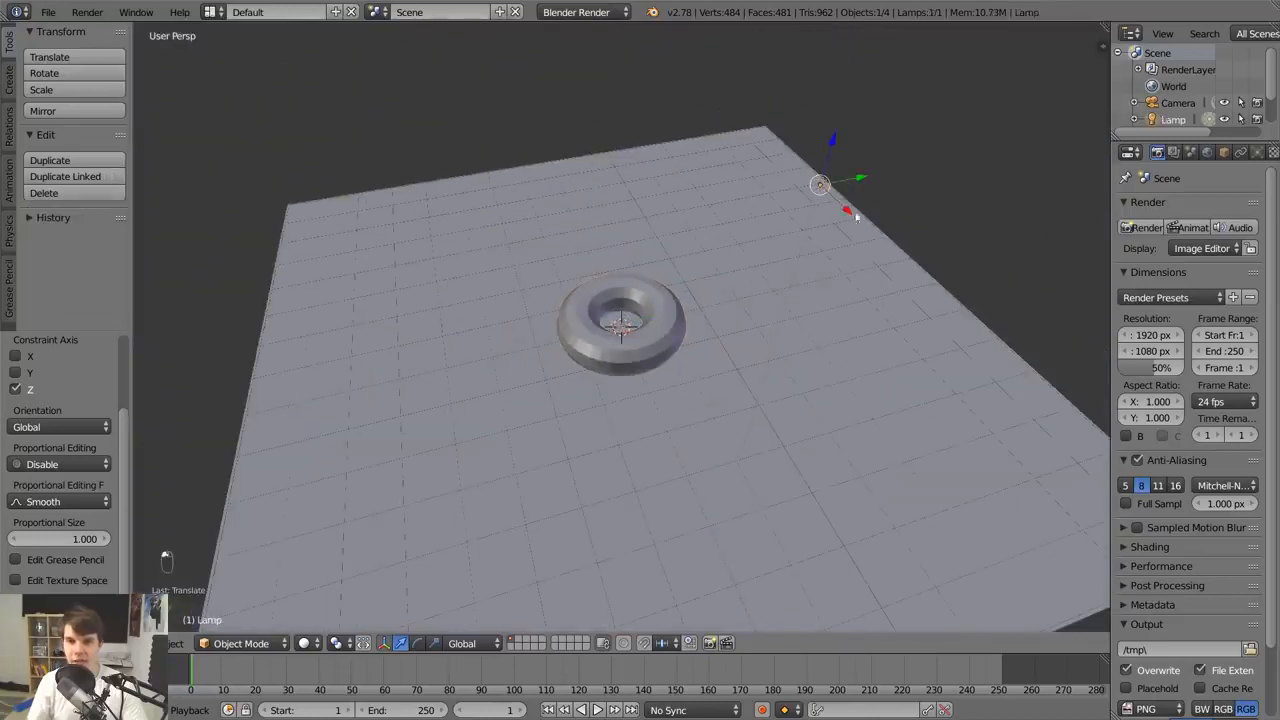
right_click(744, 303)
right_click(824, 178)
middle_drag(840, 178, 839, 128)
scroll(672, 294, up, 4)
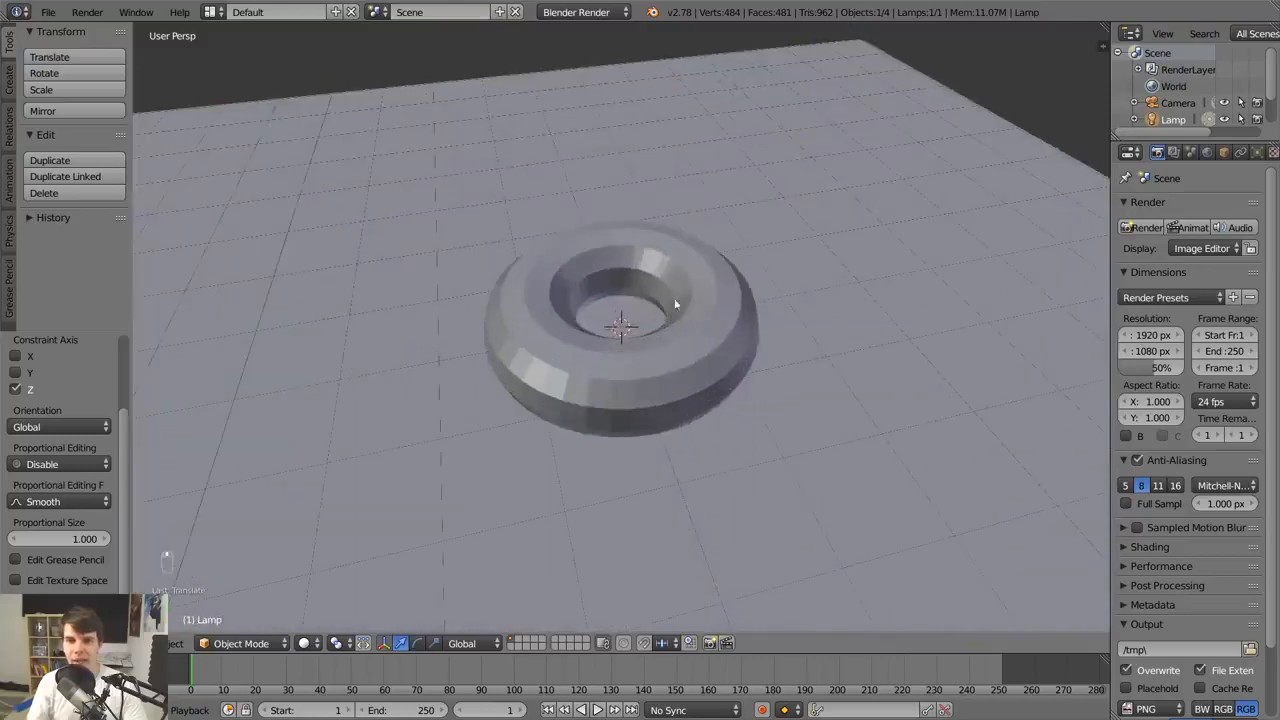
Select the torus and move it freehand over the ground along the Y and X axes
right_click(672, 295)
scroll(700, 290, up, 2)
key(g)
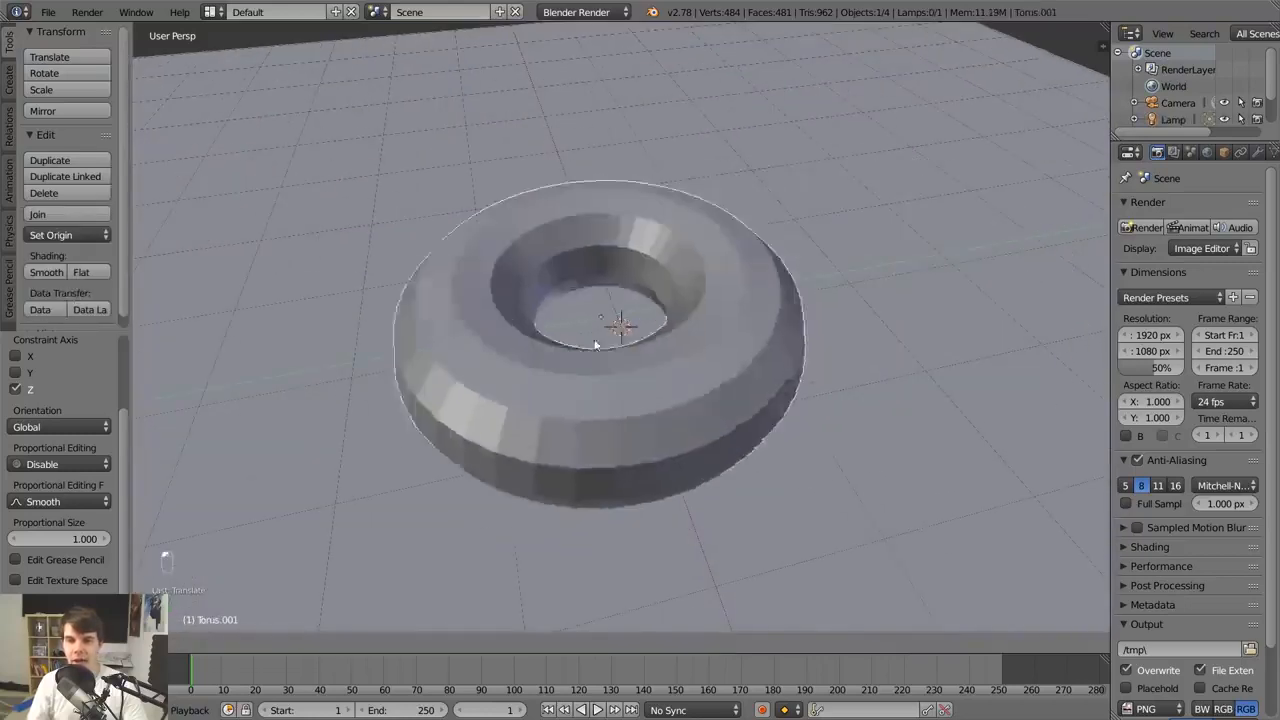
click(656, 332)
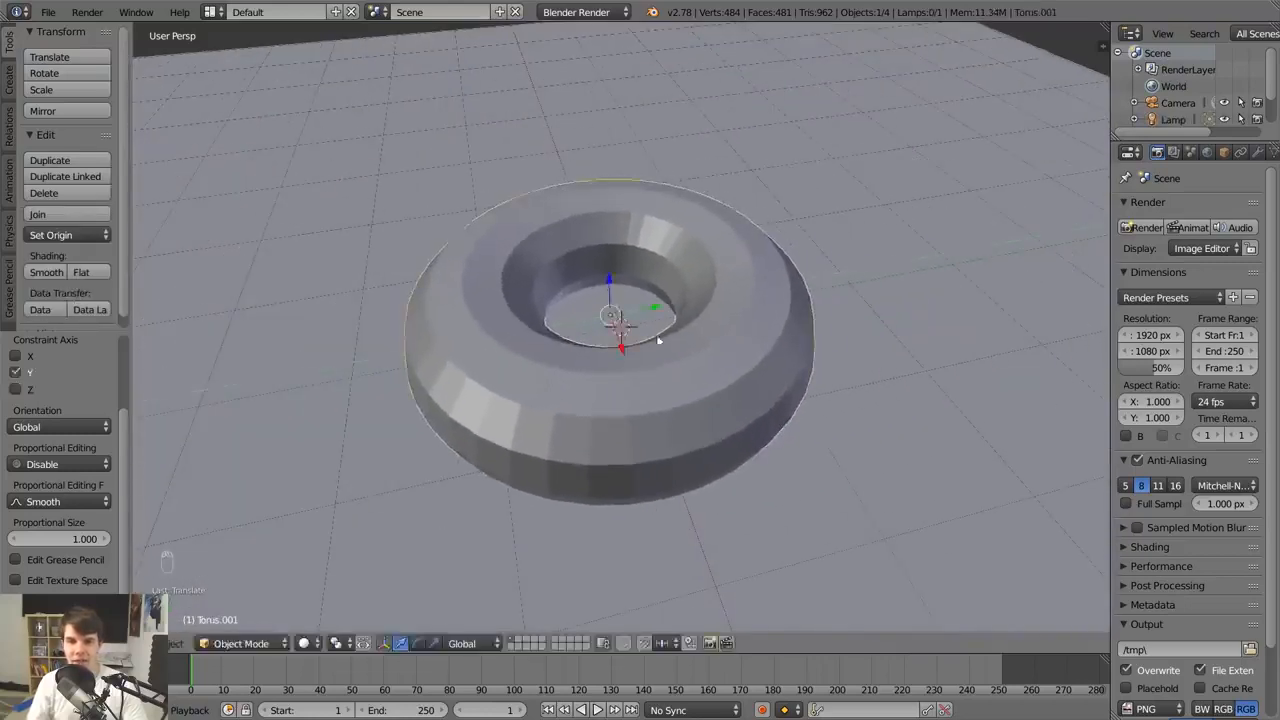
key(g)
click(703, 360)
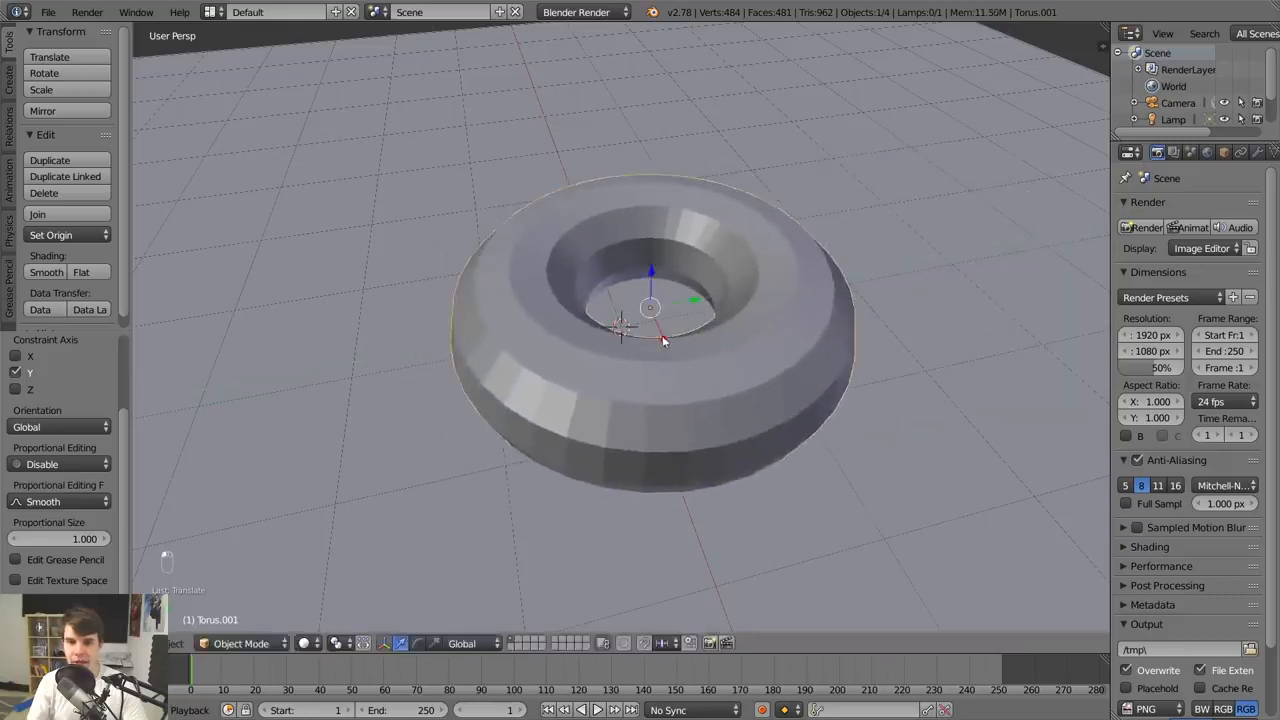
key(g)
click(674, 330)
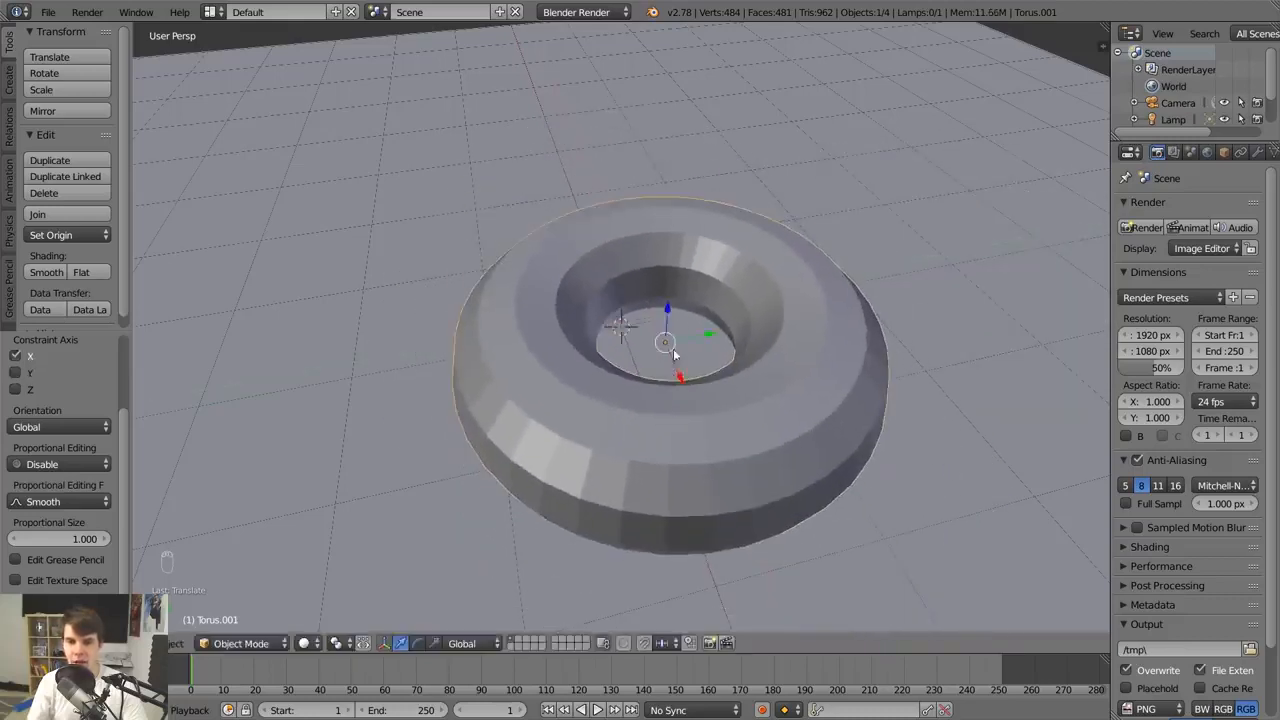
Raise the torus along the Z axis freehand
key(g)
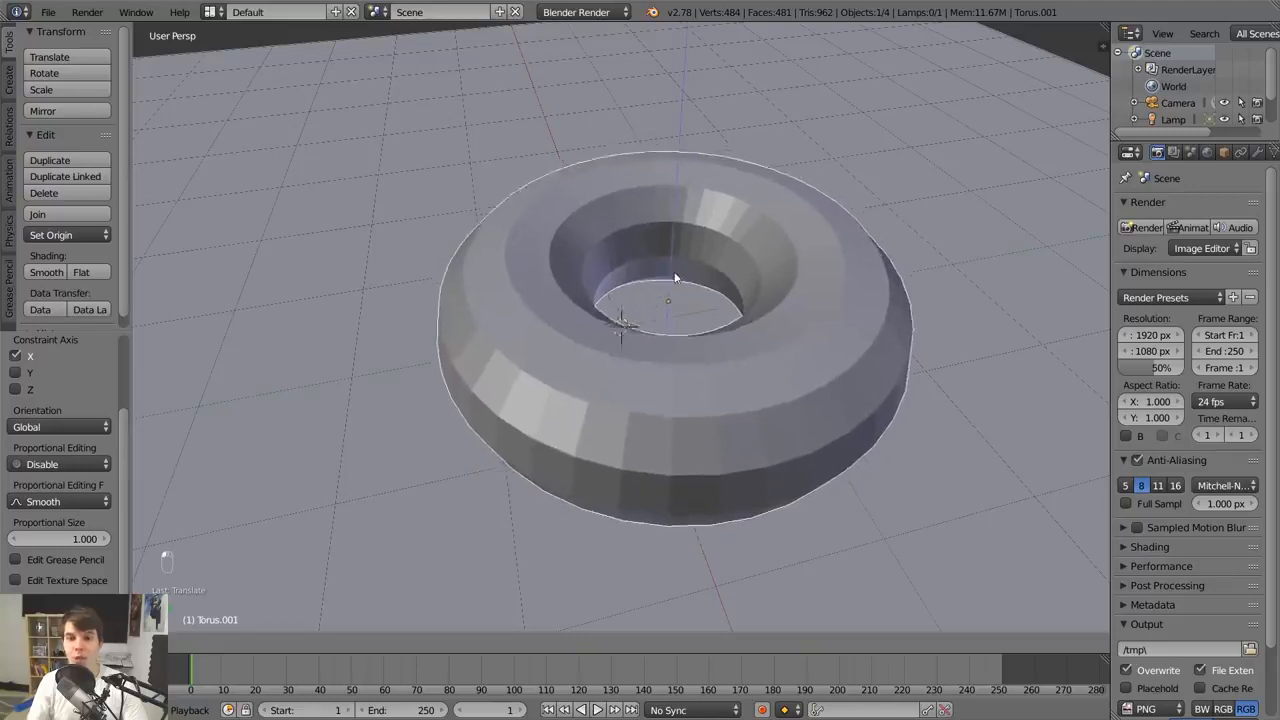
key(z)
click(676, 272)
Nudge the torus freehand along single axes, including X and Z, keeping it close to the 3D cursor
middle_drag(676, 272, 608, 293)
scroll(640, 315, up, 3)
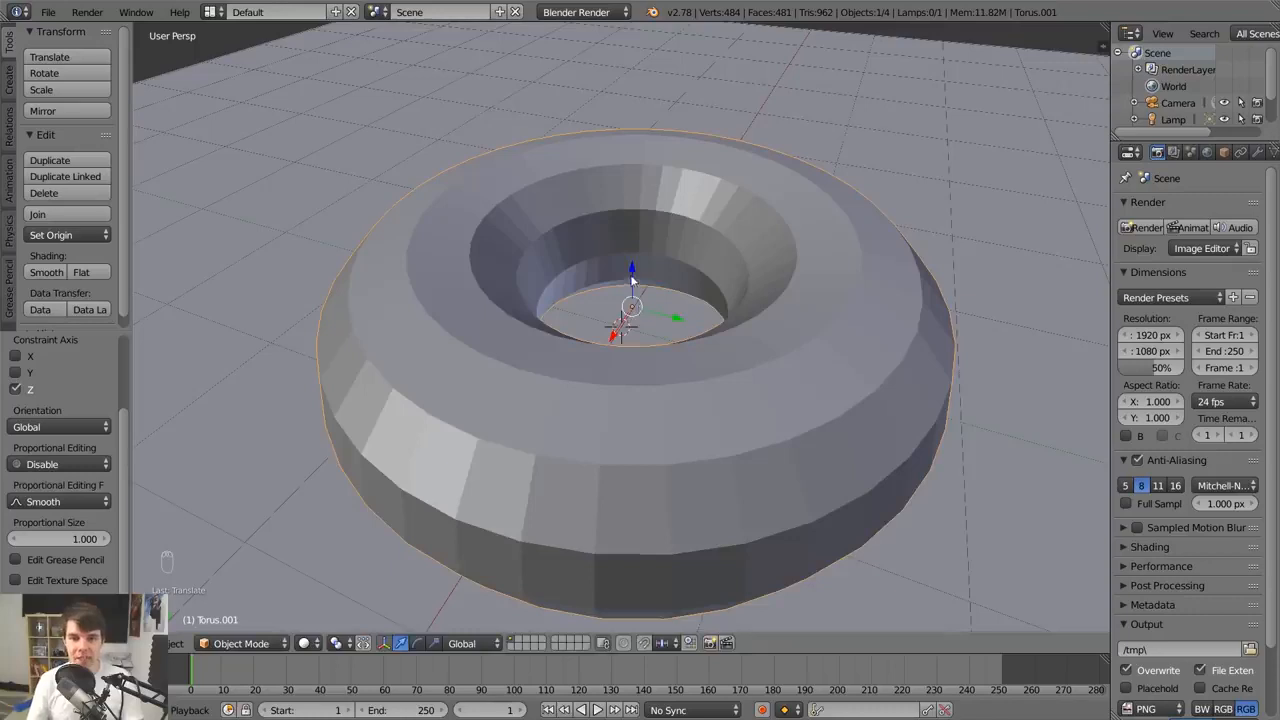
drag(632, 278, 650, 340)
click(649, 338)
scroll(648, 338, down, 4)
middle_drag(648, 338, 681, 352)
scroll(730, 330, up, 1)
scroll(720, 320, up, 1)
scroll(699, 329, down, 2)
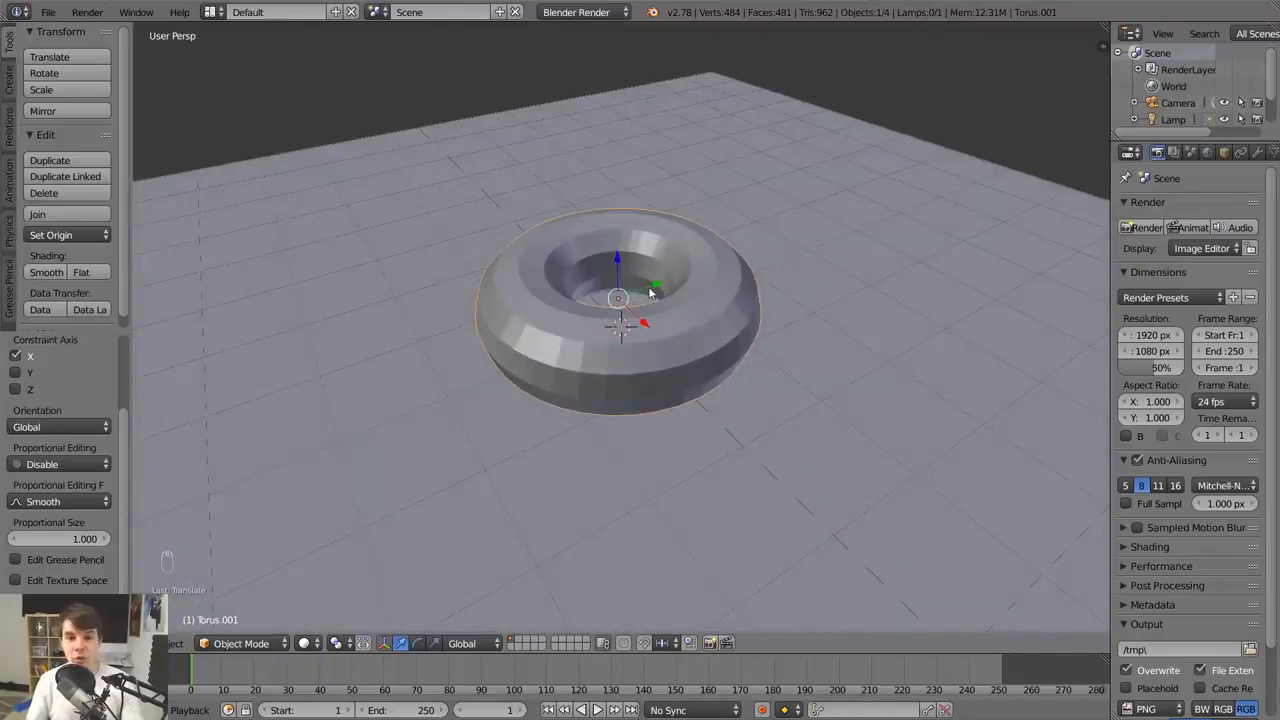
drag(652, 292, 646, 333)
drag(628, 286, 629, 274)
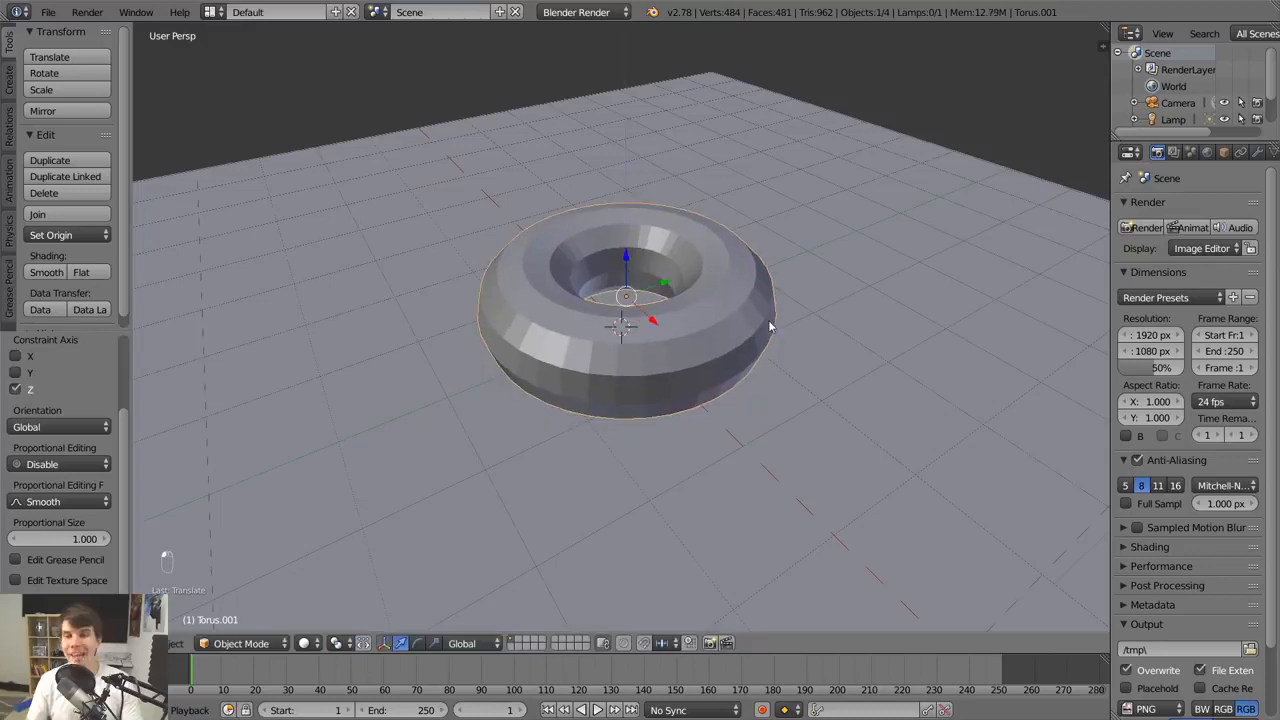
Move the torus freely about 3.2 units away from the 3D cursor, towards the far edge of the ground plane
key(g)
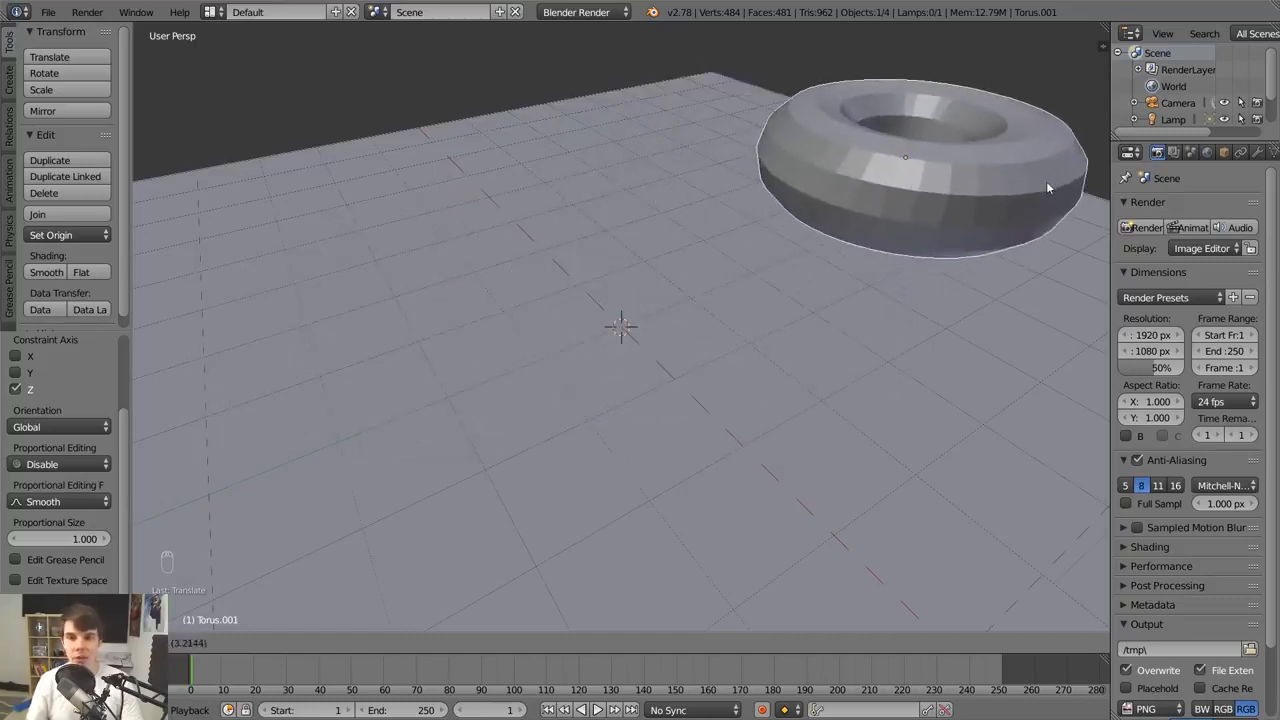
click(1046, 181)
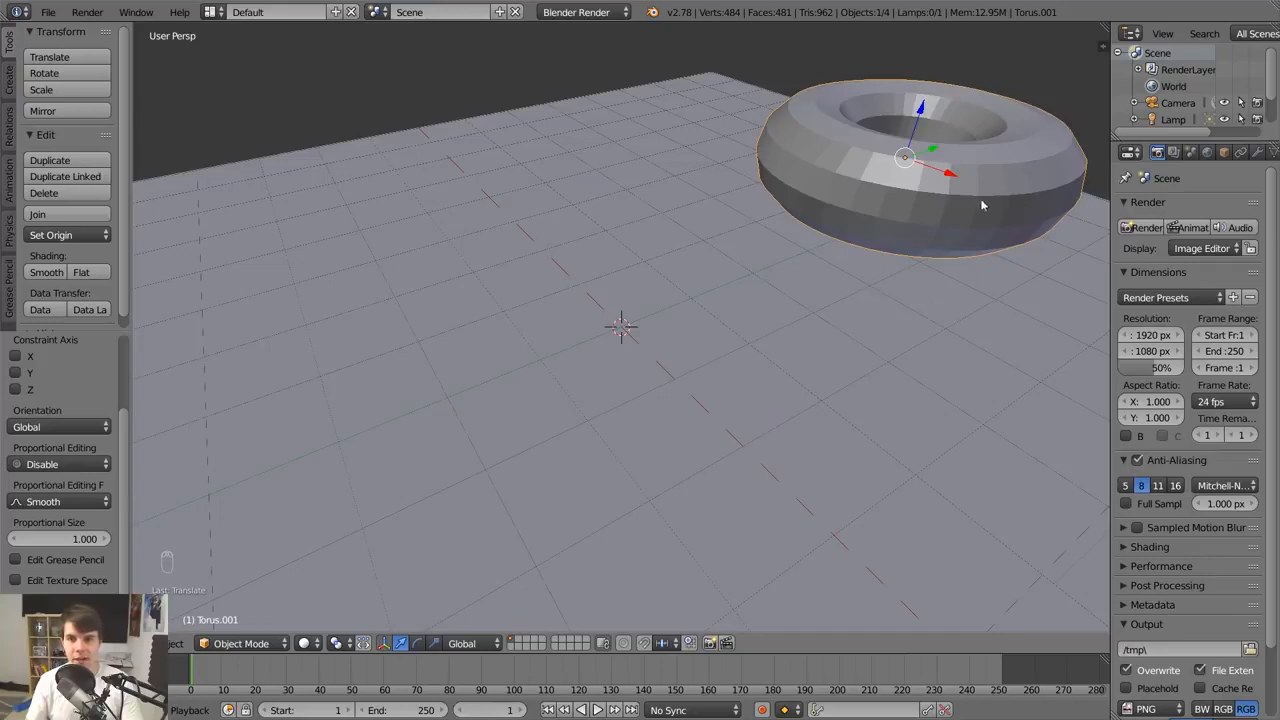
key(g)
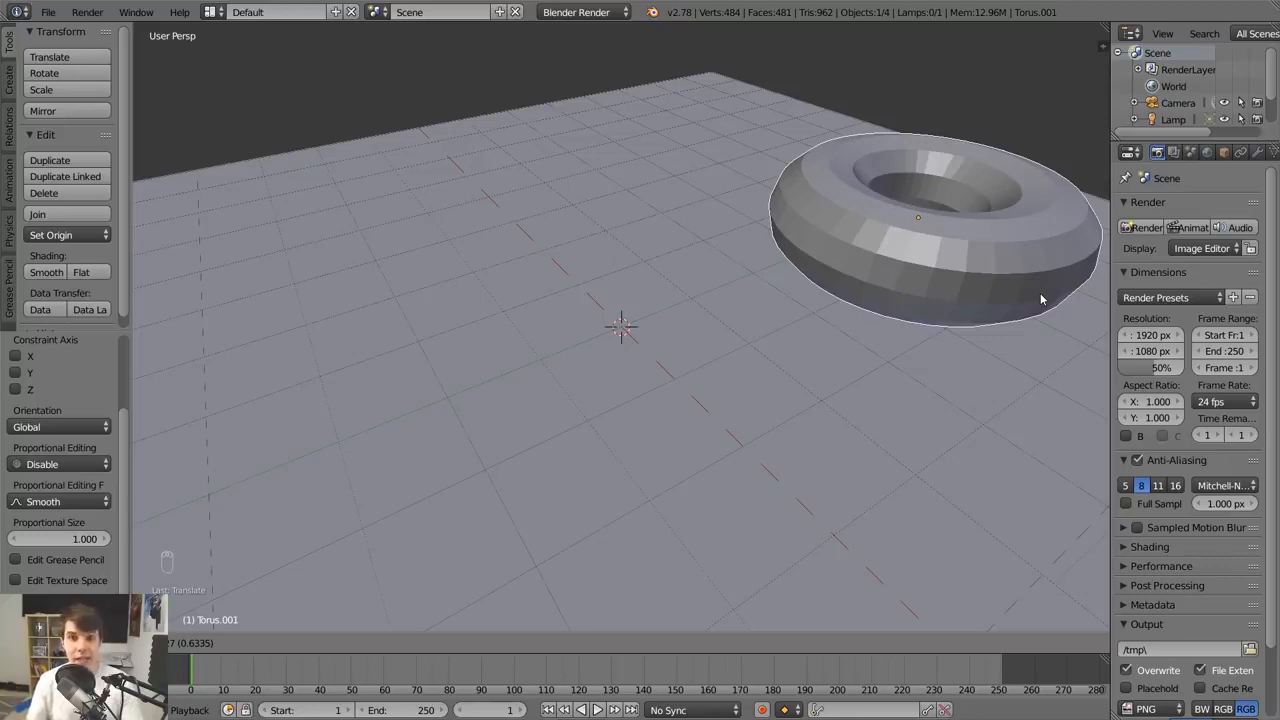
key(Escape)
Lower the torus slightly with a freehand move constrained to the Z axis
key(g)
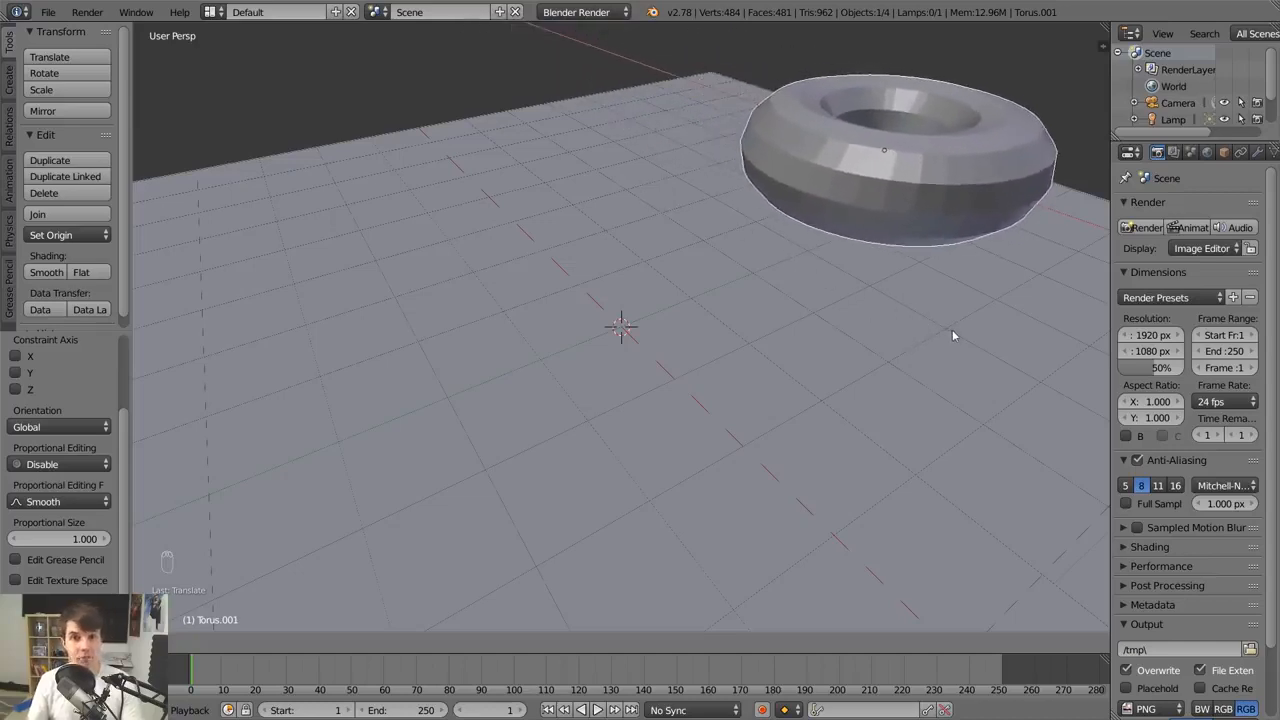
key(y)
key(z)
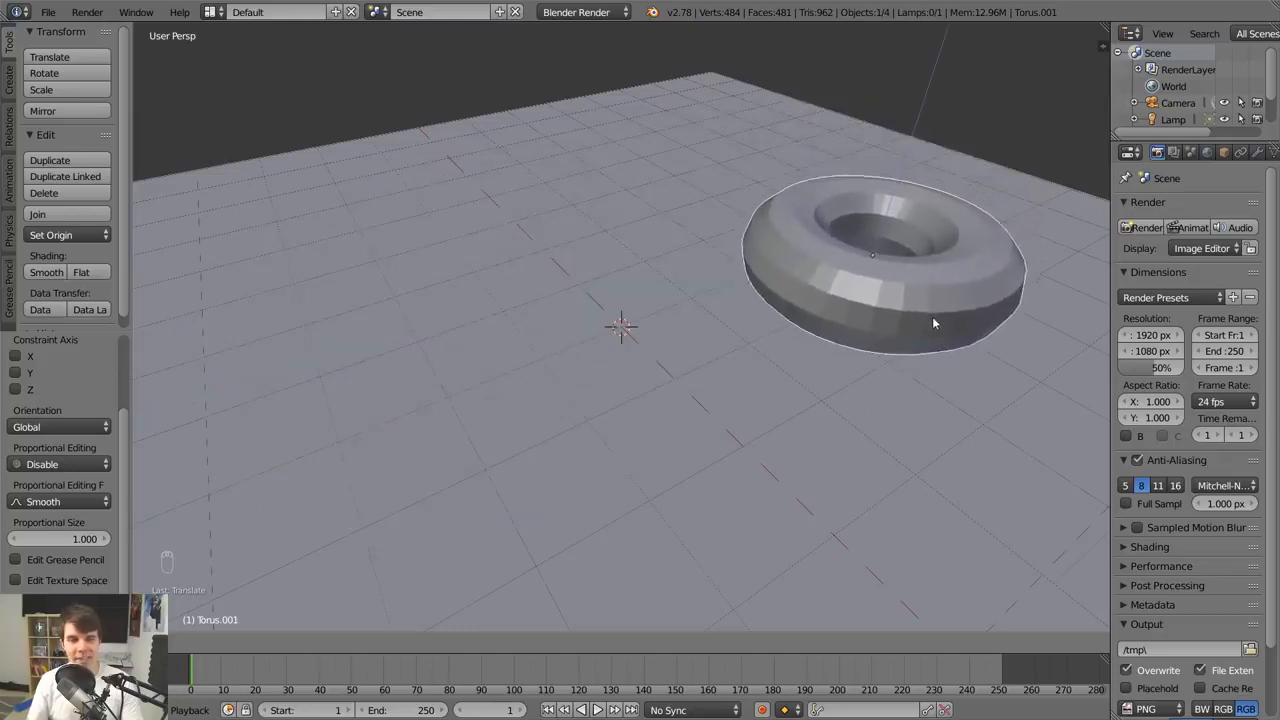
click(943, 234)
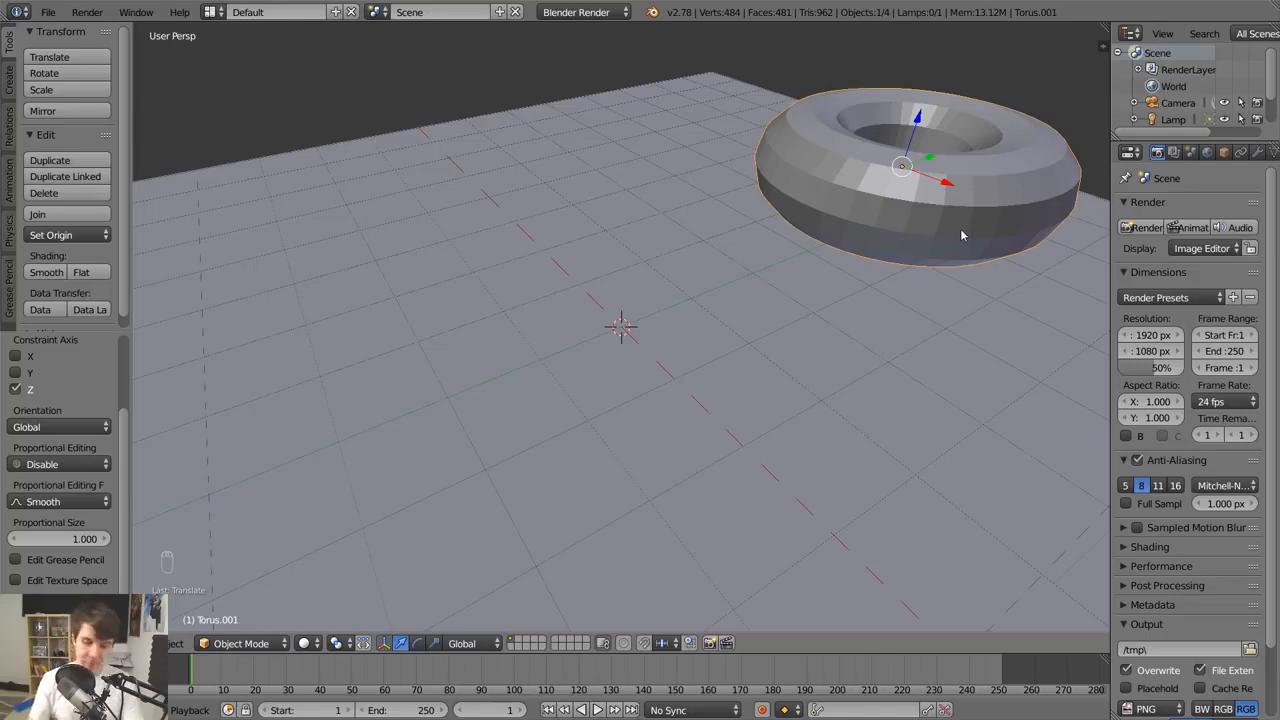
Move the torus along the Y axis back beside the 3D cursor, freehand
key(g)
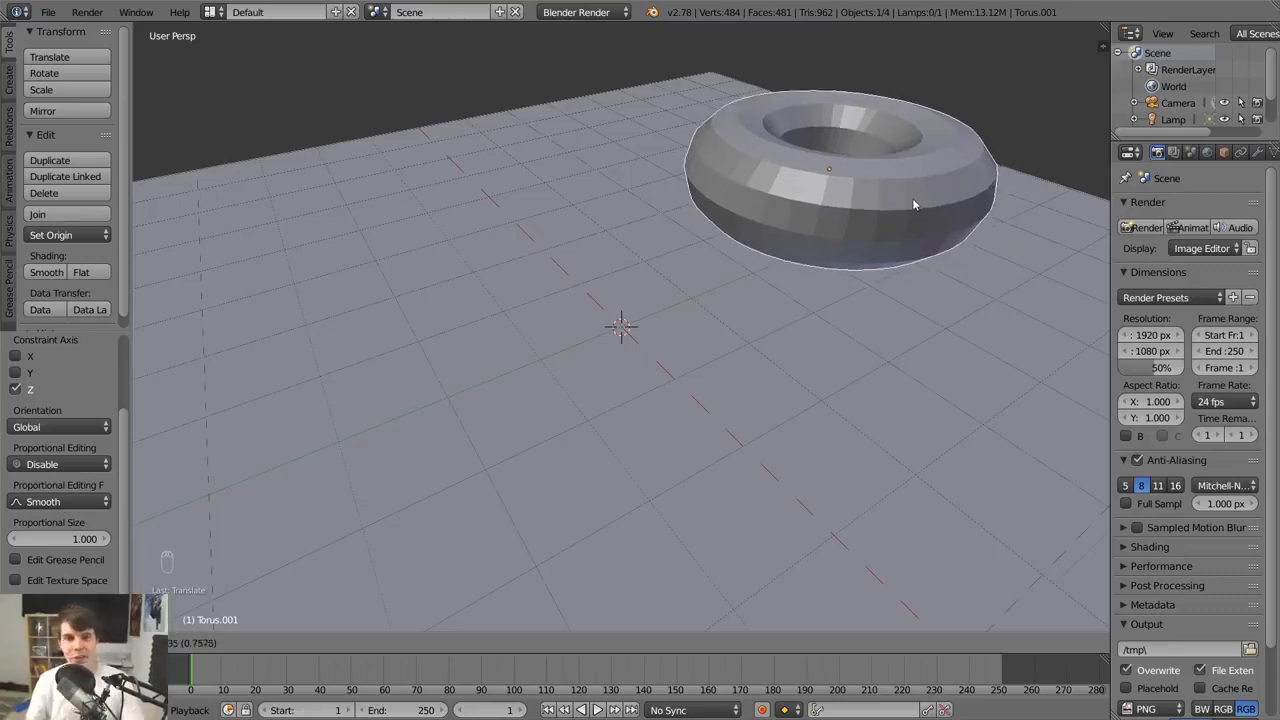
middle_drag(916, 204, 730, 248)
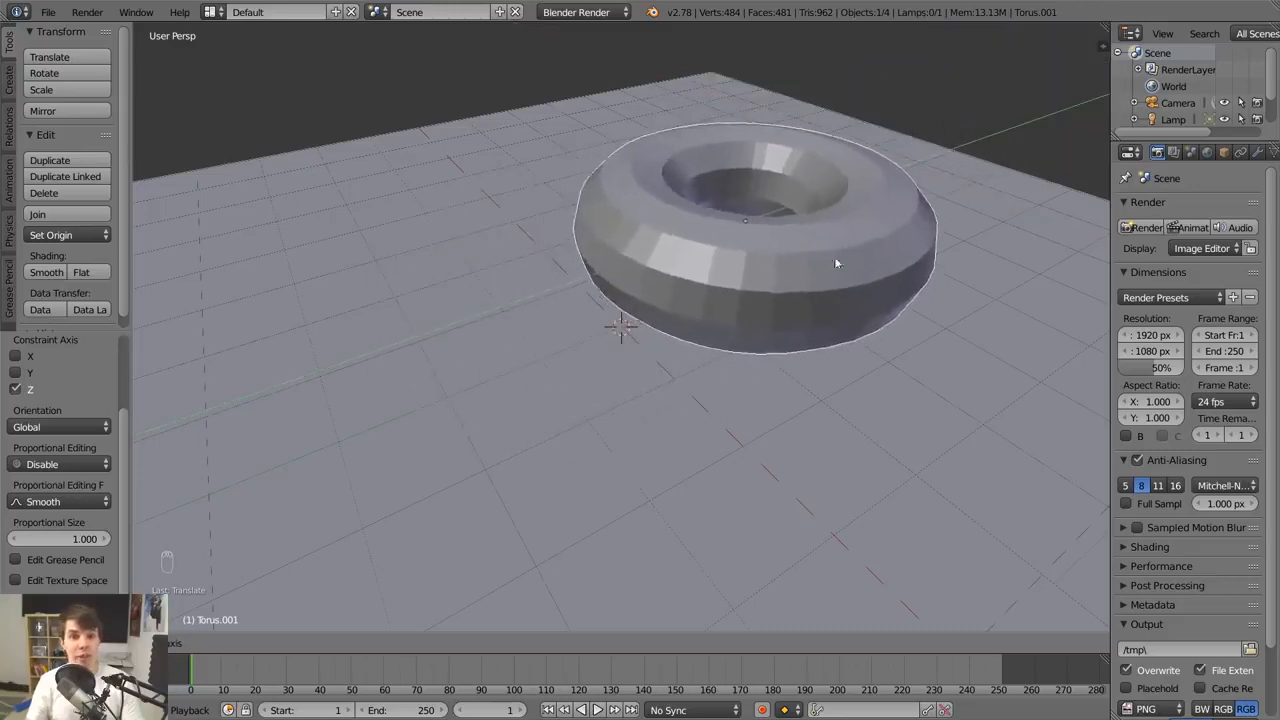
click(623, 334)
Move the torus freely to the far corner of the ground plane and lower it slightly along the Z axis
scroll(685, 340, down, 1)
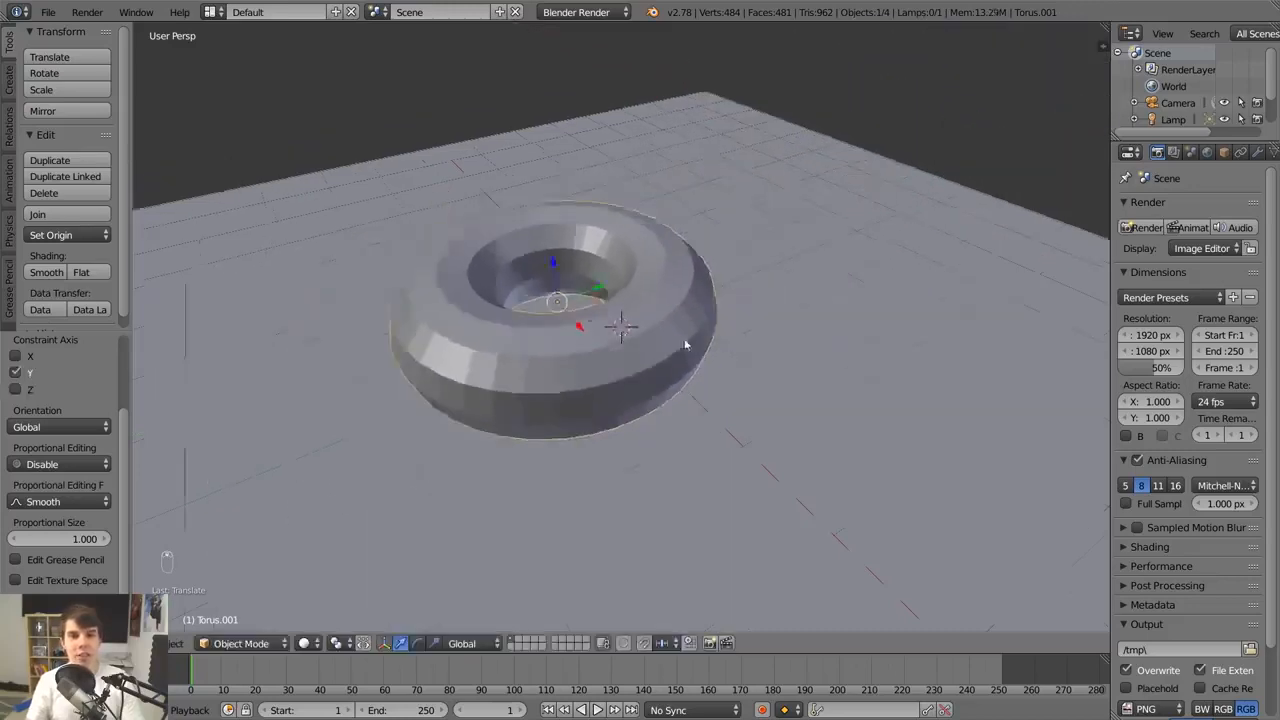
scroll(700, 348, down, 1)
scroll(716, 352, up, 1)
scroll(730, 362, down, 1)
scroll(760, 398, up, 1)
key(g)
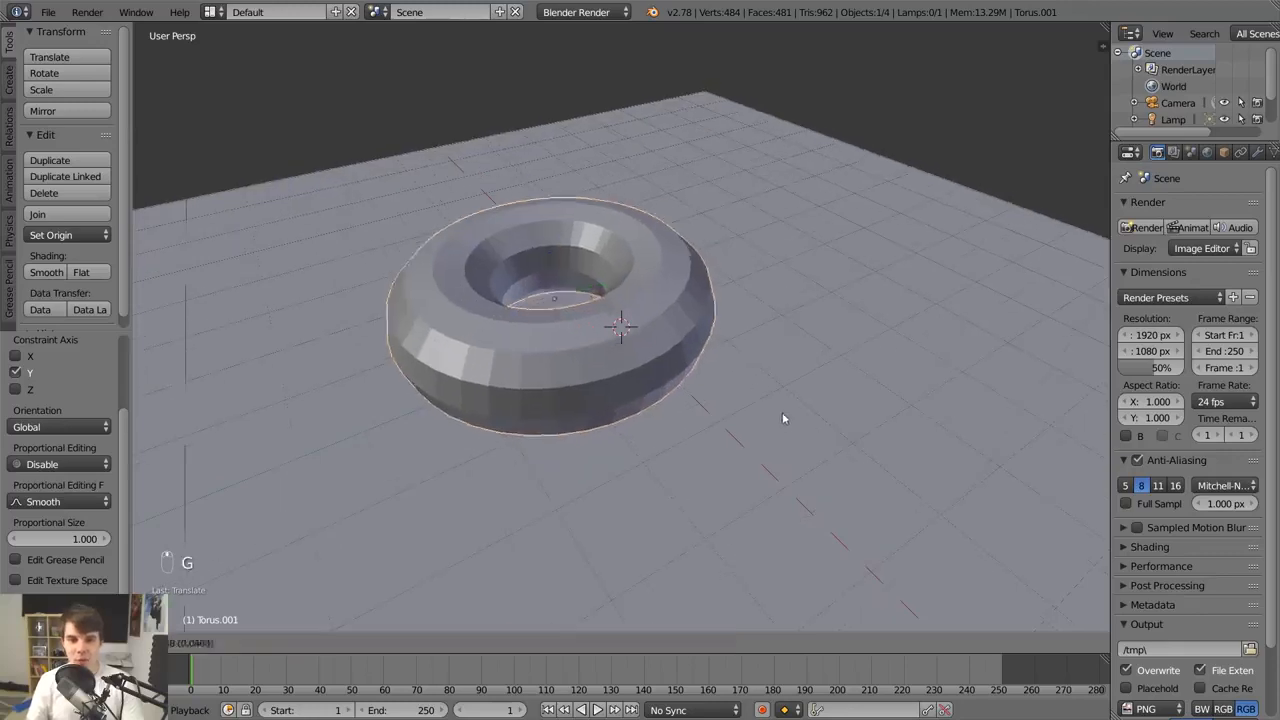
key(g)
key(g)
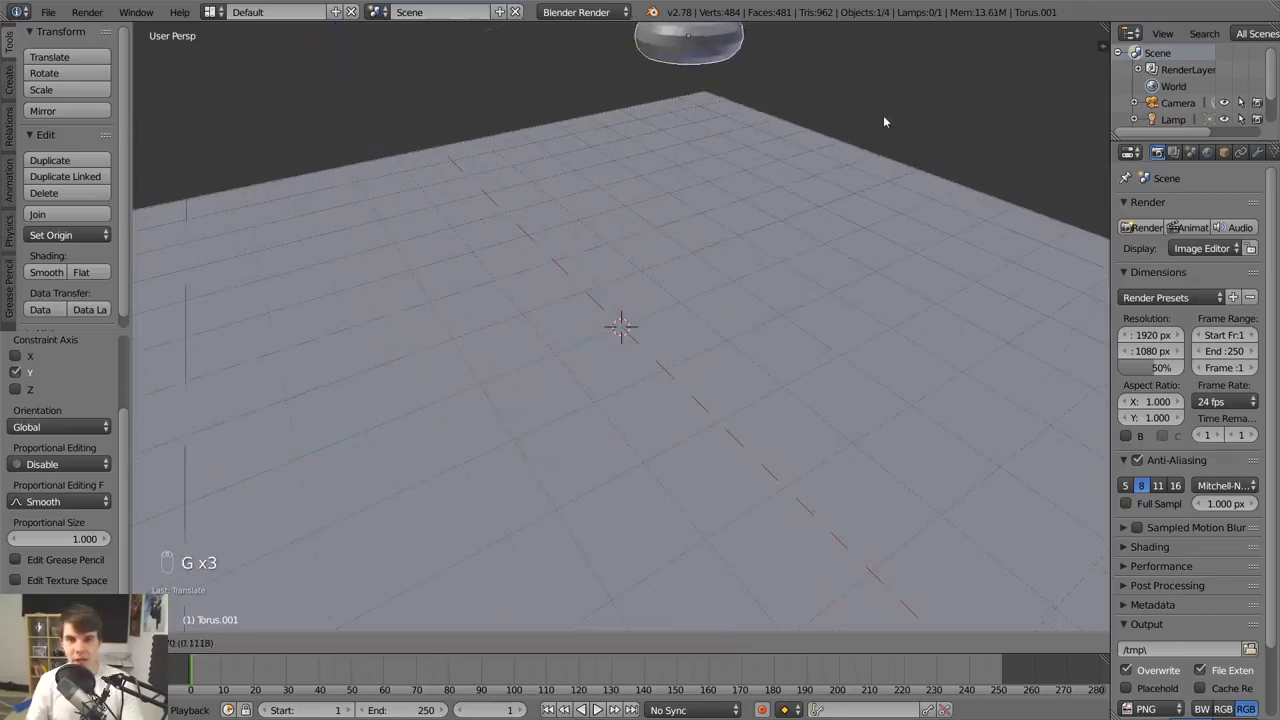
key(z)
click(886, 160)
scroll(838, 268, down, 1)
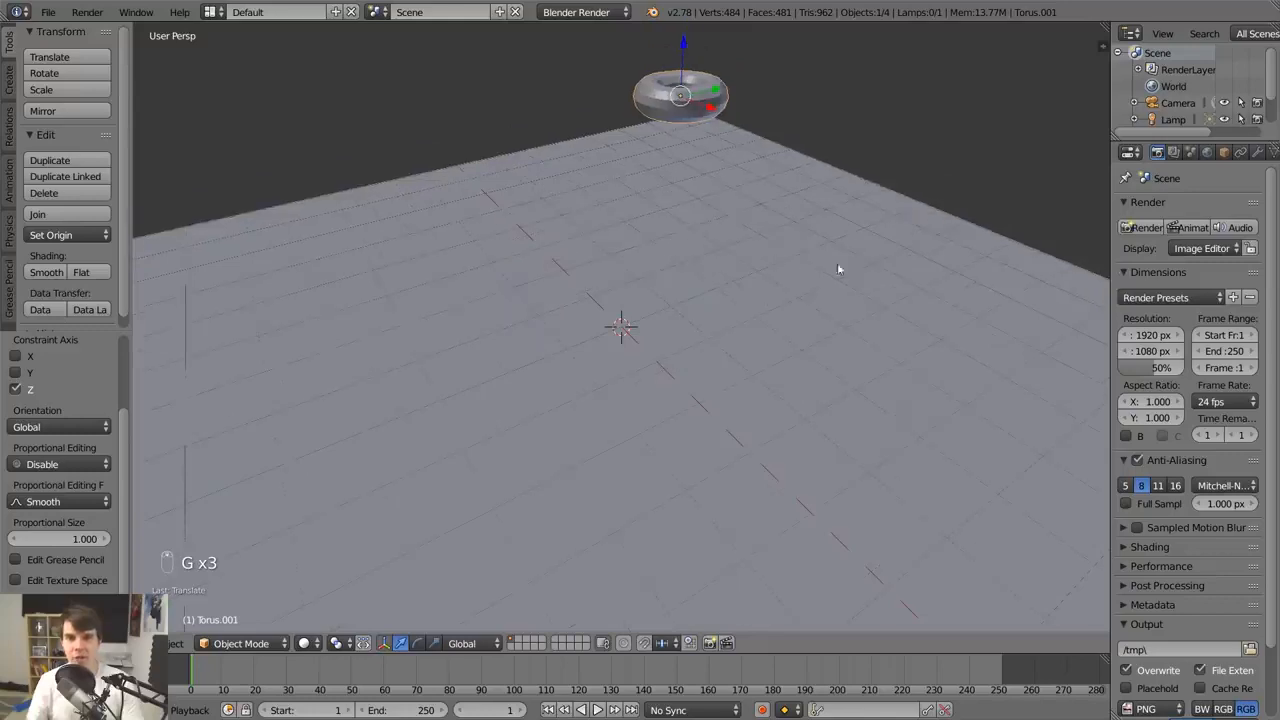
scroll(760, 242, down, 1)
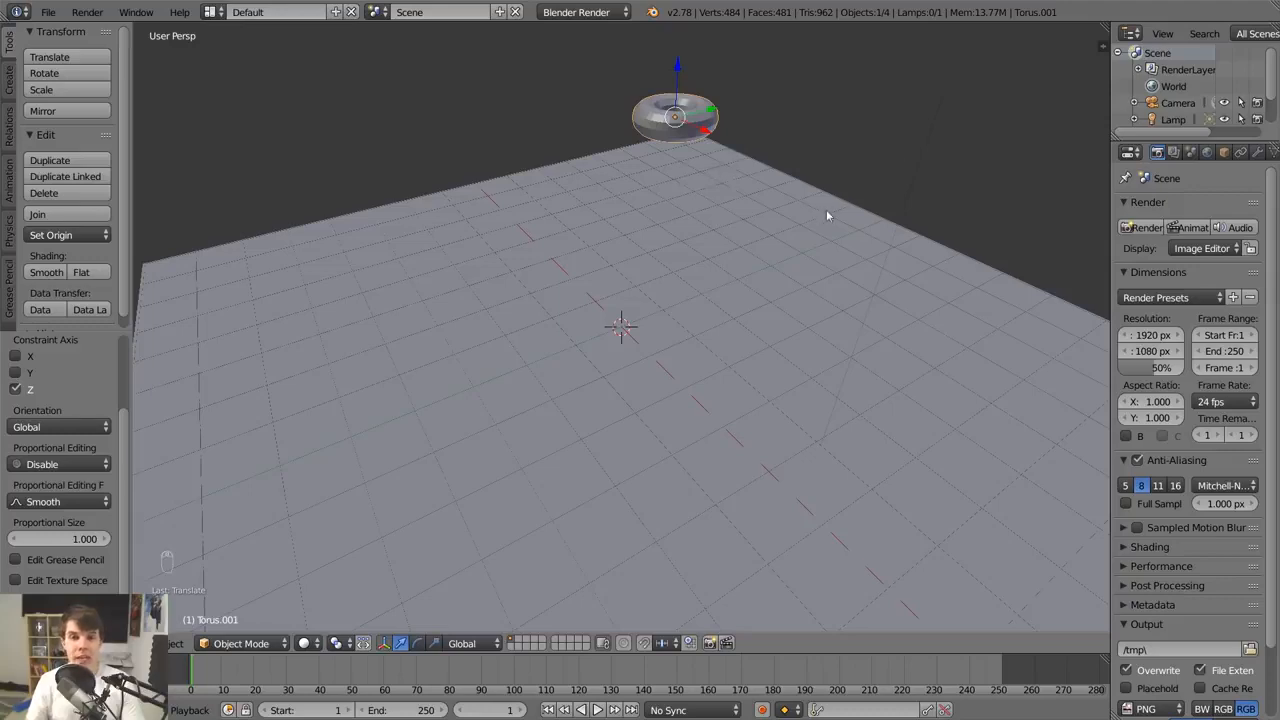
Move the torus freely back beside the 3D cursor while working in the top view
key(g)
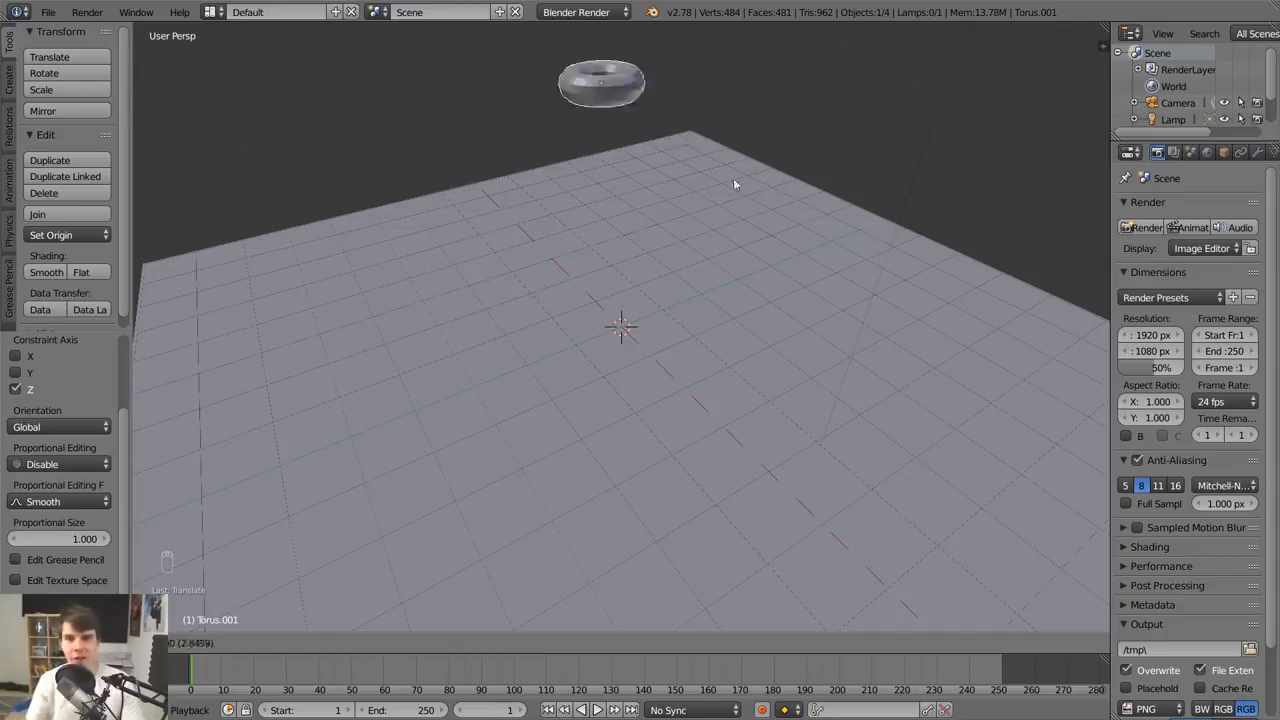
right_click(806, 186)
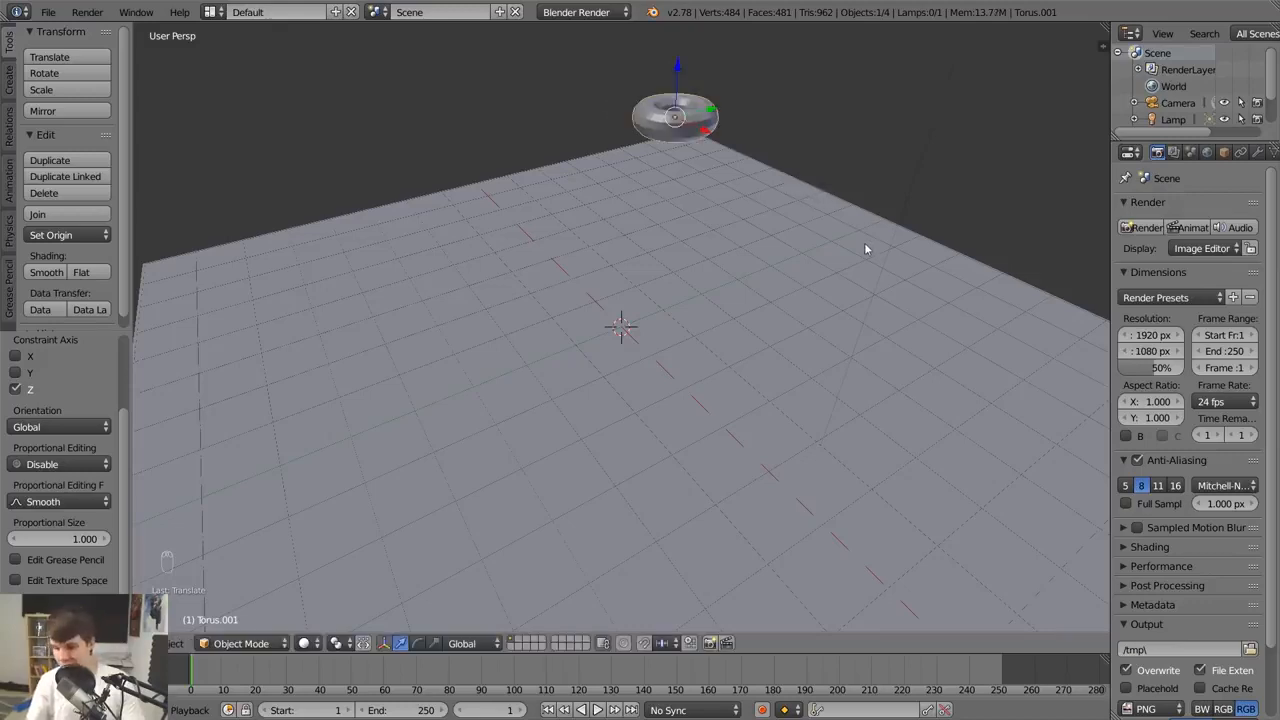
key(KP_7)
key(g)
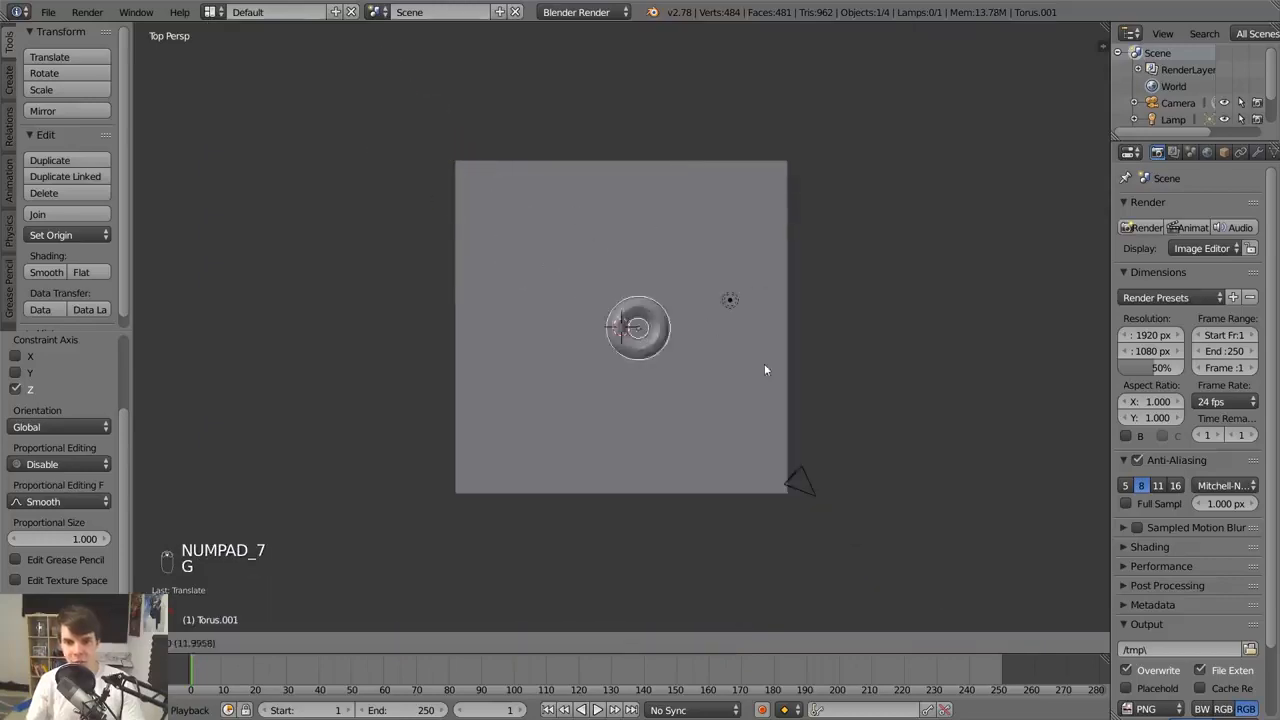
click(748, 359)
middle_drag(737, 368, 720, 311)
scroll(608, 264, up, 5)
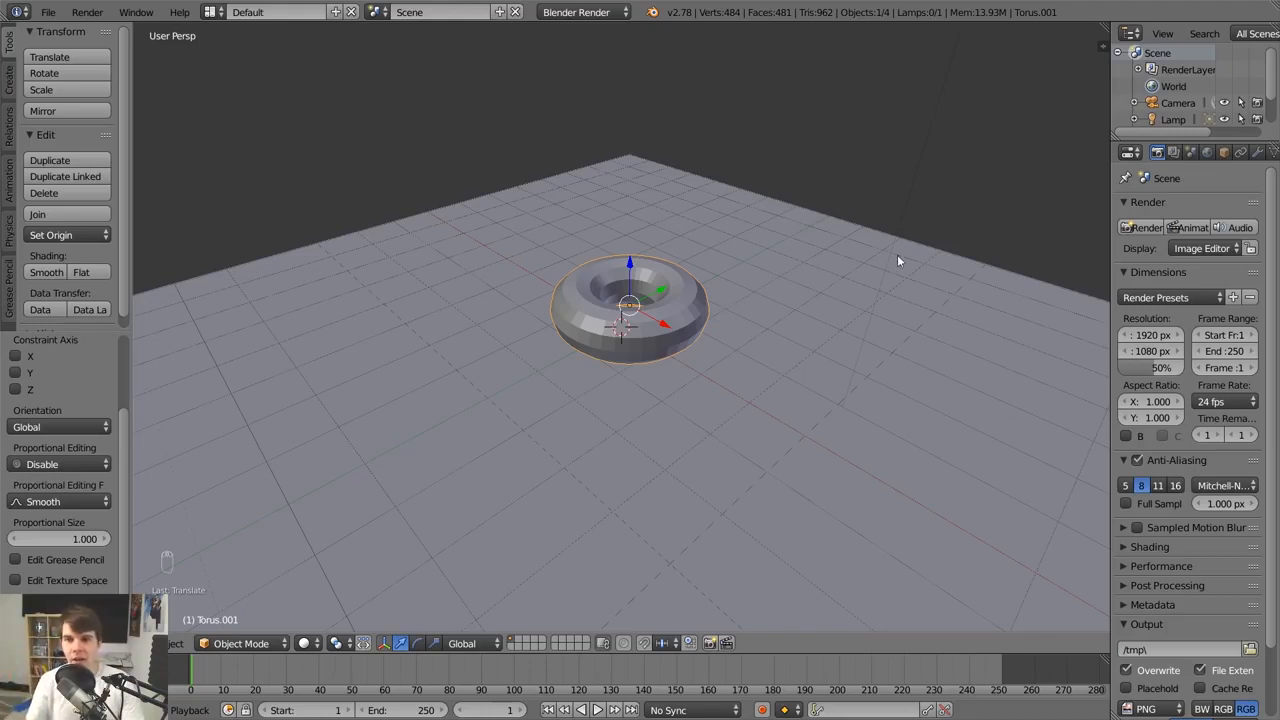
Slide the torus freehand along the Y and X axes, away from the 3D cursor towards the ground plane's edge
key(g)
key(y)
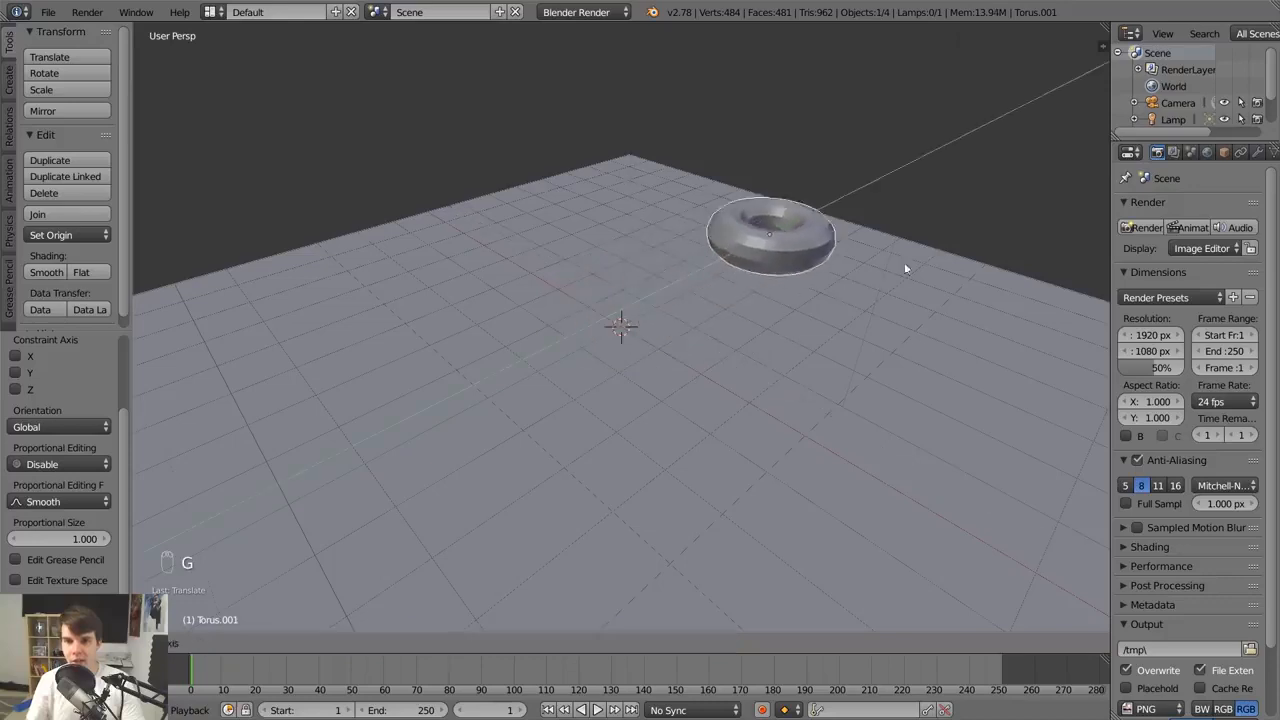
key(x)
click(1028, 279)
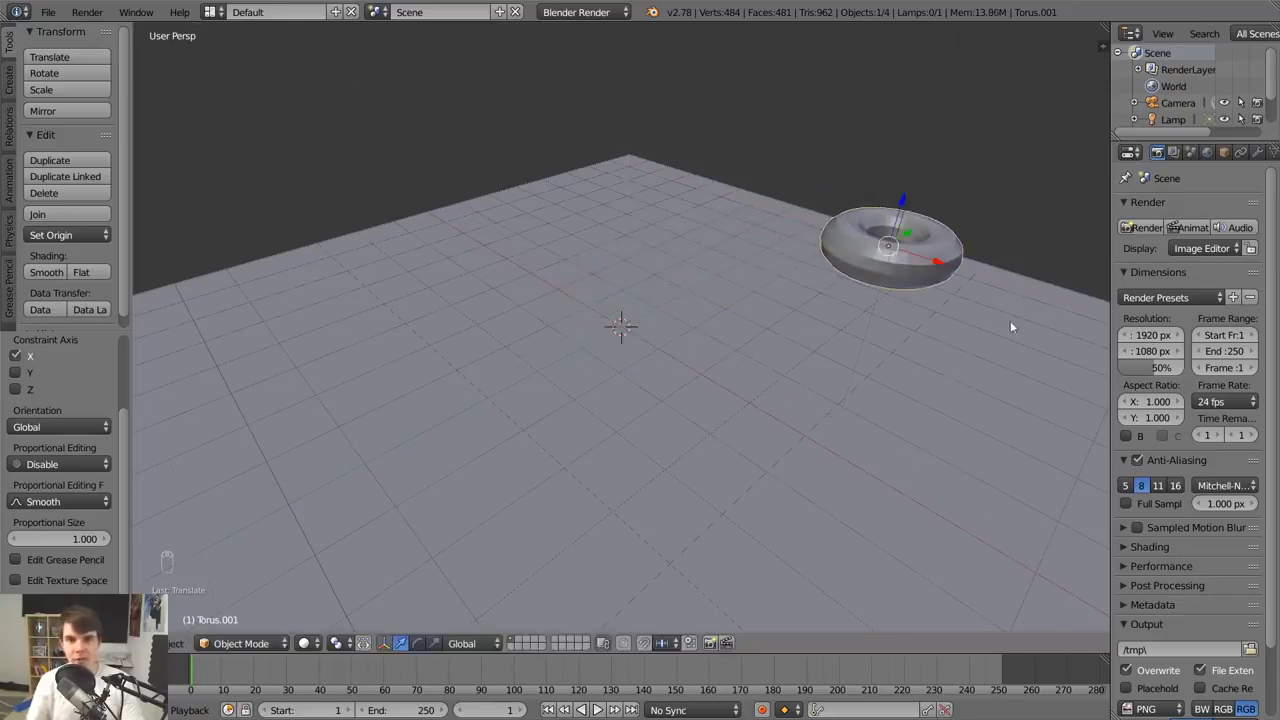
Move the torus freely above the far corner of the ground plane and adjust its height along the Z axis
key(g)
click(725, 236)
key(g)
key(z)
click(734, 302)
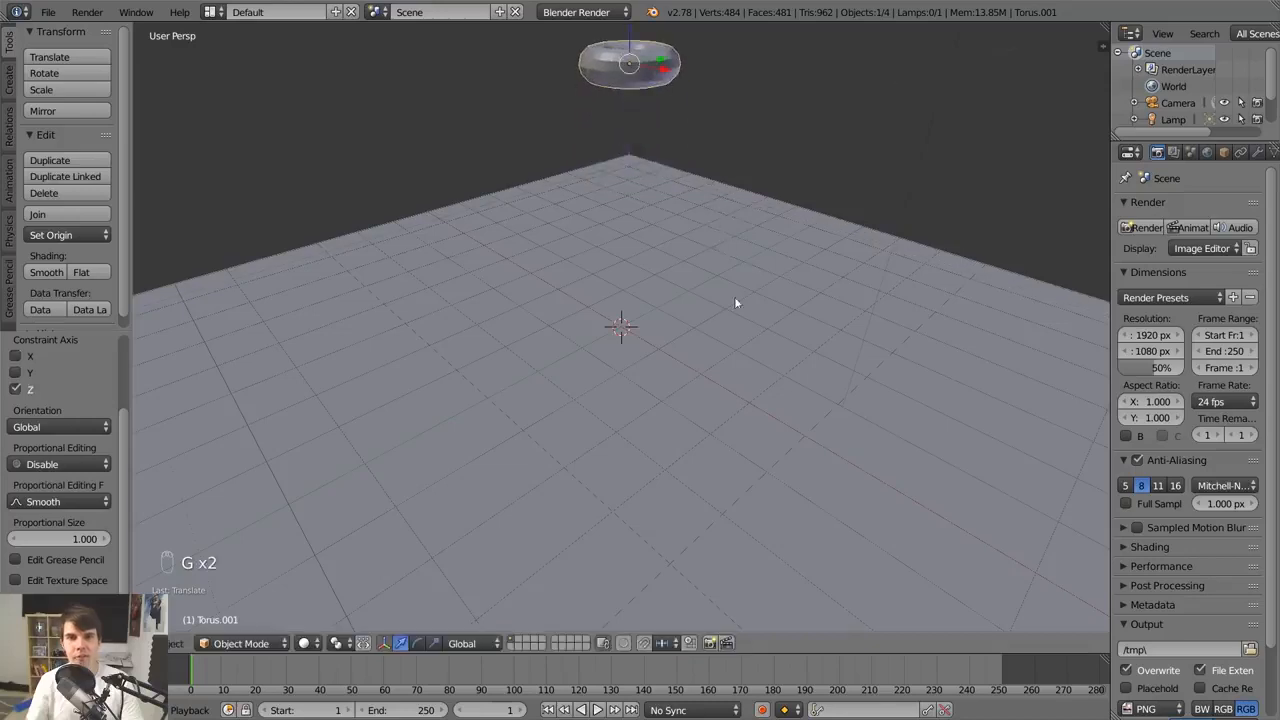
Move the torus along the Y, X and Z axes in turn, placing it in front of the 3D cursor
key(g)
key(y)
click(334, 260)
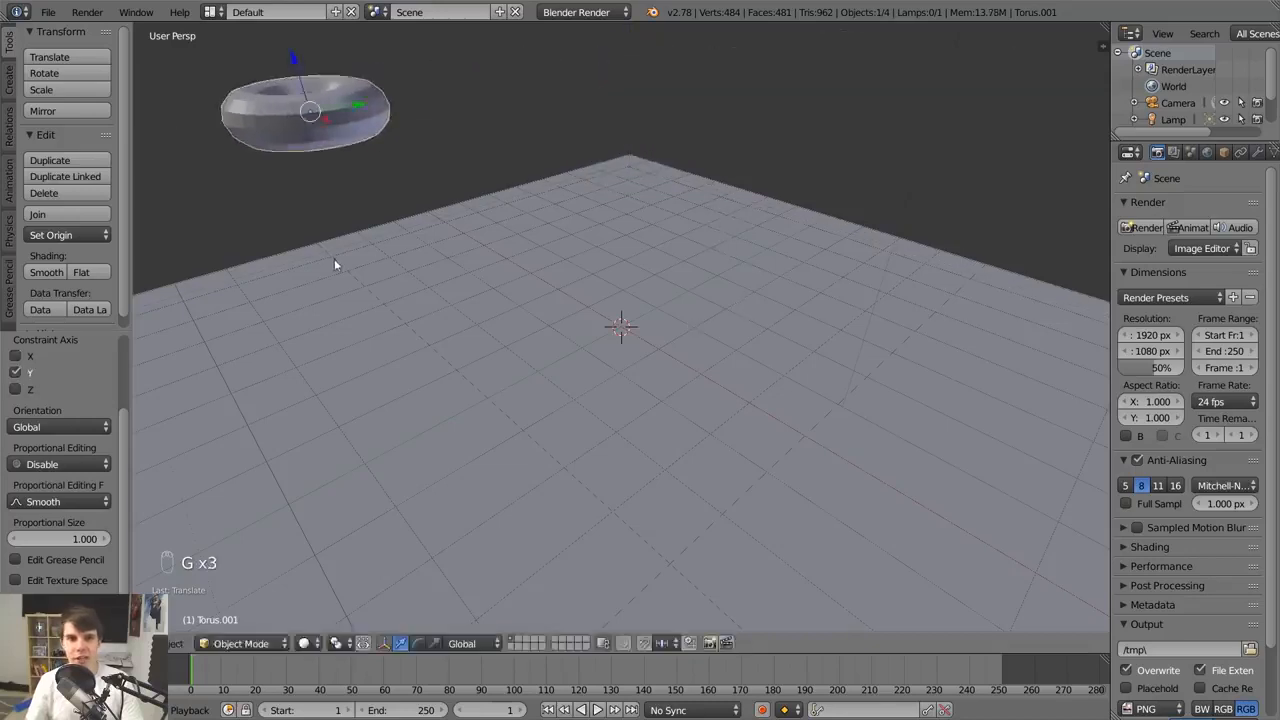
key(g)
key(x)
click(632, 366)
key(g)
key(z)
click(660, 498)
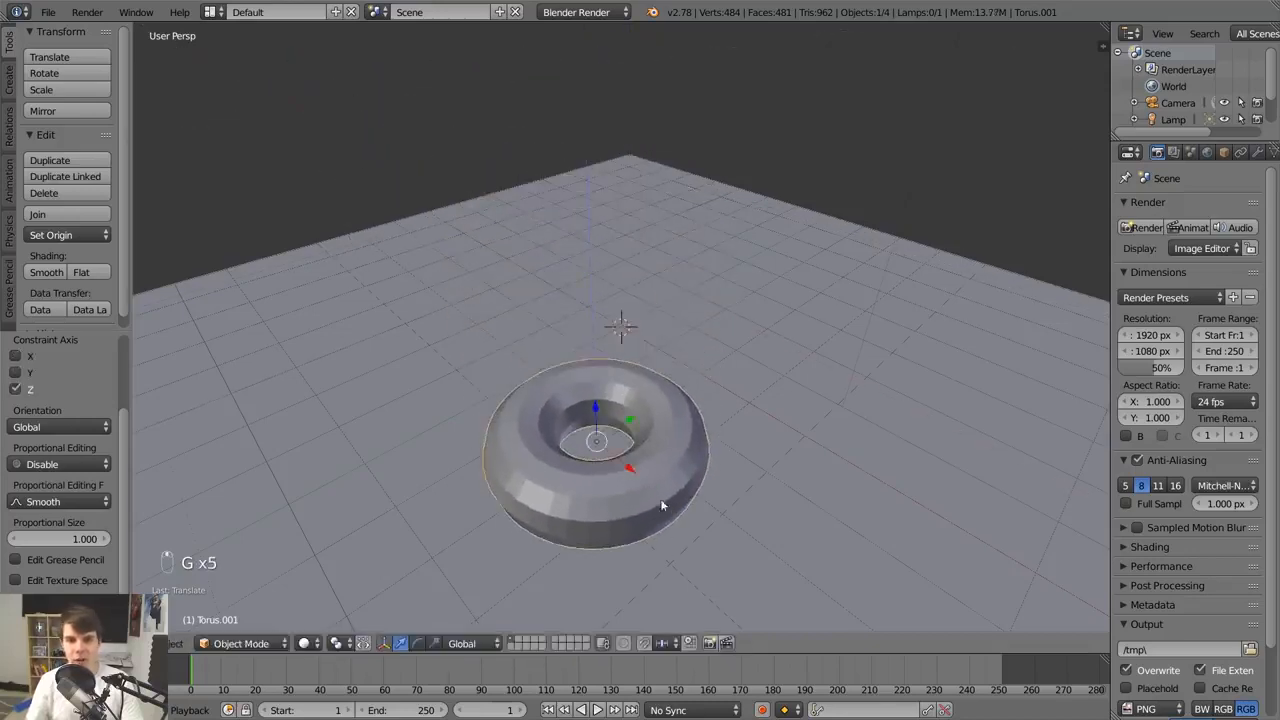
Bring the torus beside the 3D cursor with freehand moves along the Y axis, the X axis and Y again
middle_drag(660, 498, 597, 441)
key(g)
key(y)
click(713, 398)
middle_drag(713, 398, 700, 351)
key(g)
key(x)
click(755, 409)
scroll(643, 374, up, 5)
scroll(606, 331, down, 1)
key(g)
key(y)
click(655, 324)
middle_drag(729, 306, 643, 317)
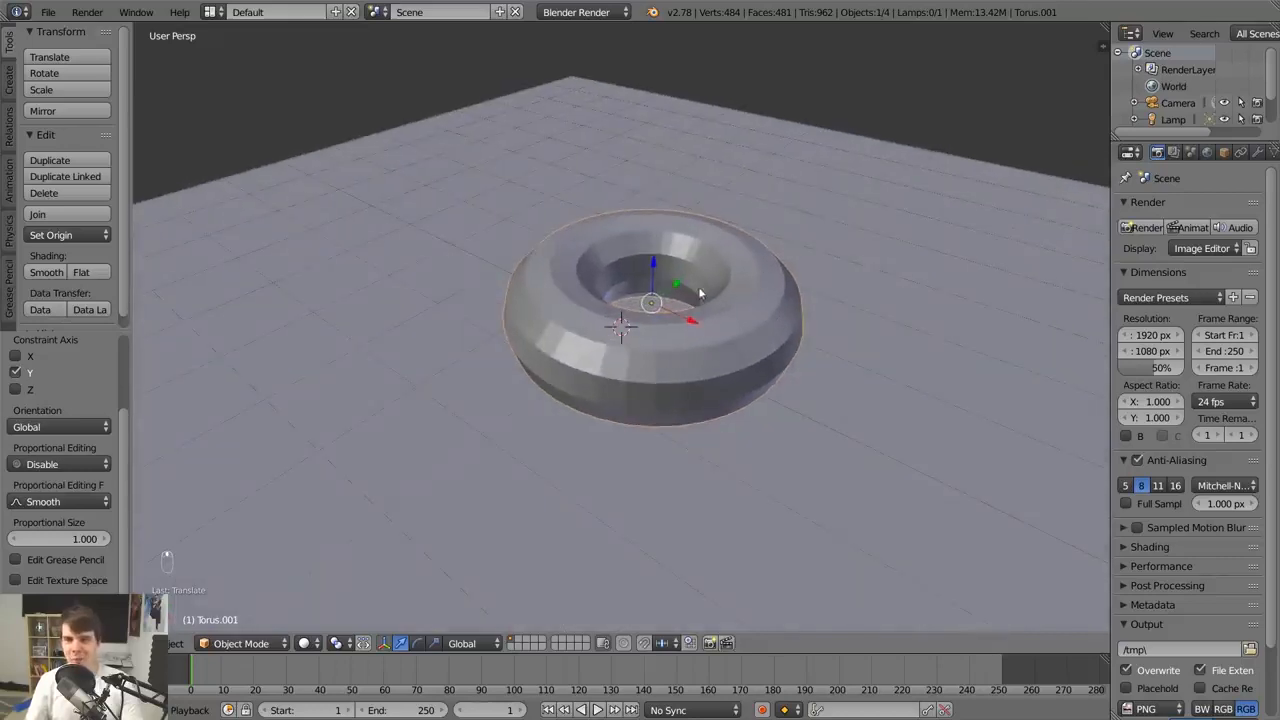
Shift the torus across the ground plane with separate freehand moves along the X and Y axes
key(g)
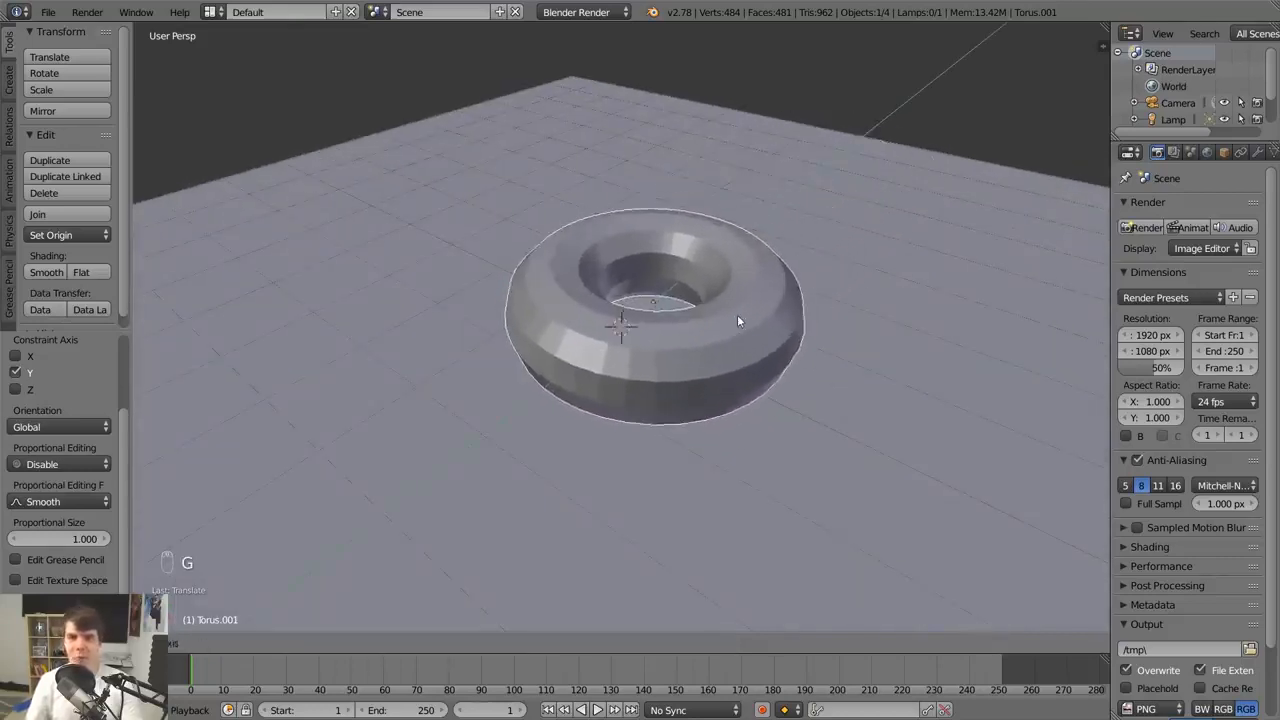
key(x)
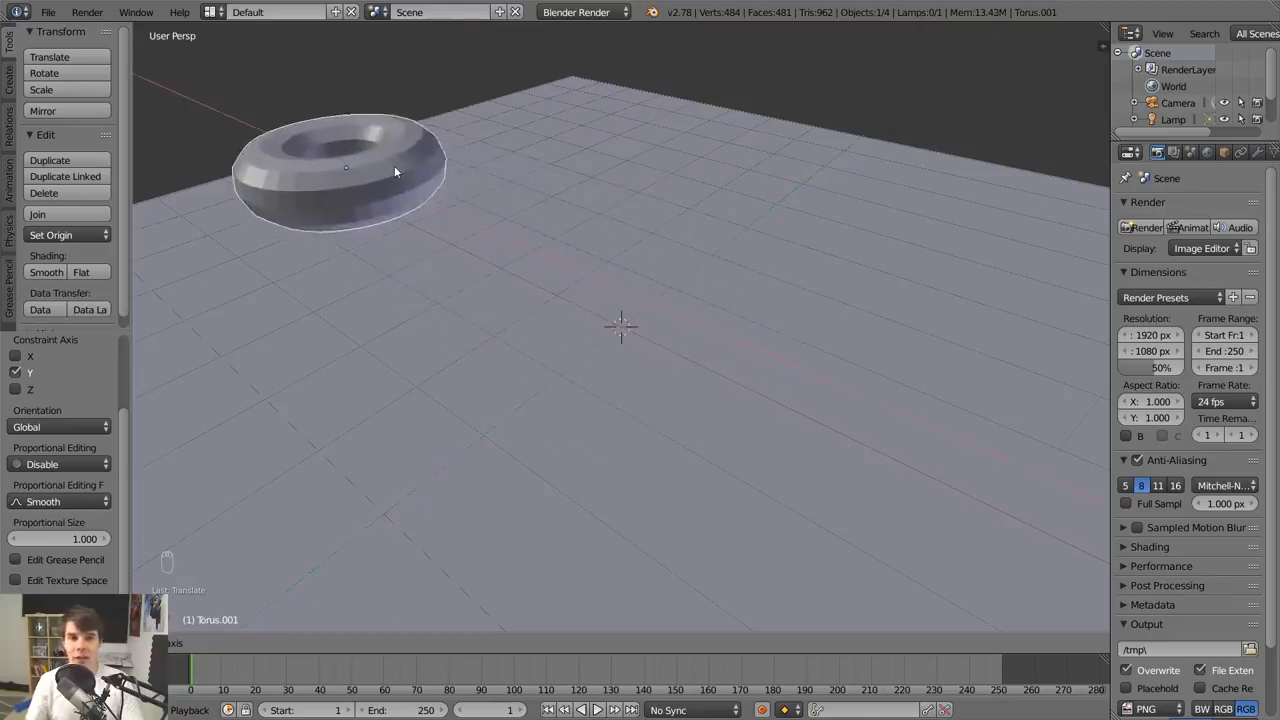
click(394, 165)
key(g)
key(y)
click(675, 66)
key(g)
key(x)
click(859, 116)
Return the torus to the 3D cursor along the Y axis and fine-tune its position with one more constrained move
key(g)
key(y)
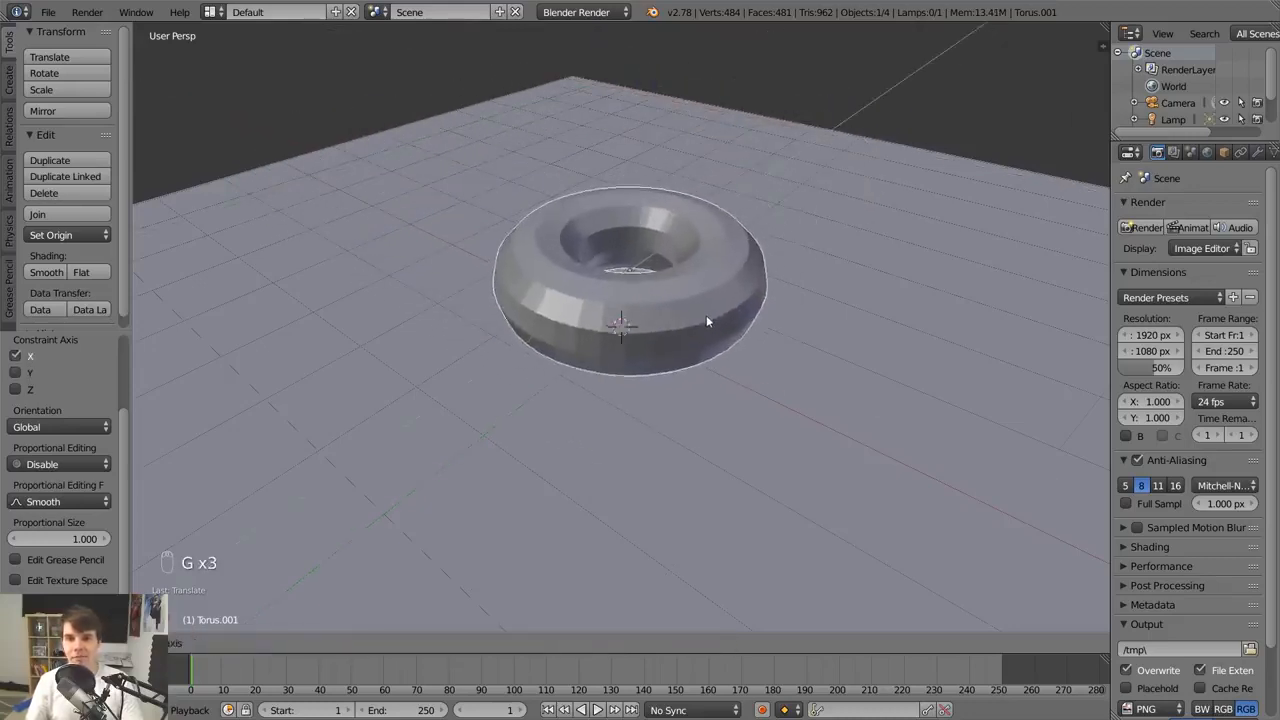
click(706, 320)
key(g)
key(z)
click(715, 334)
middle_drag(691, 338, 651, 323)
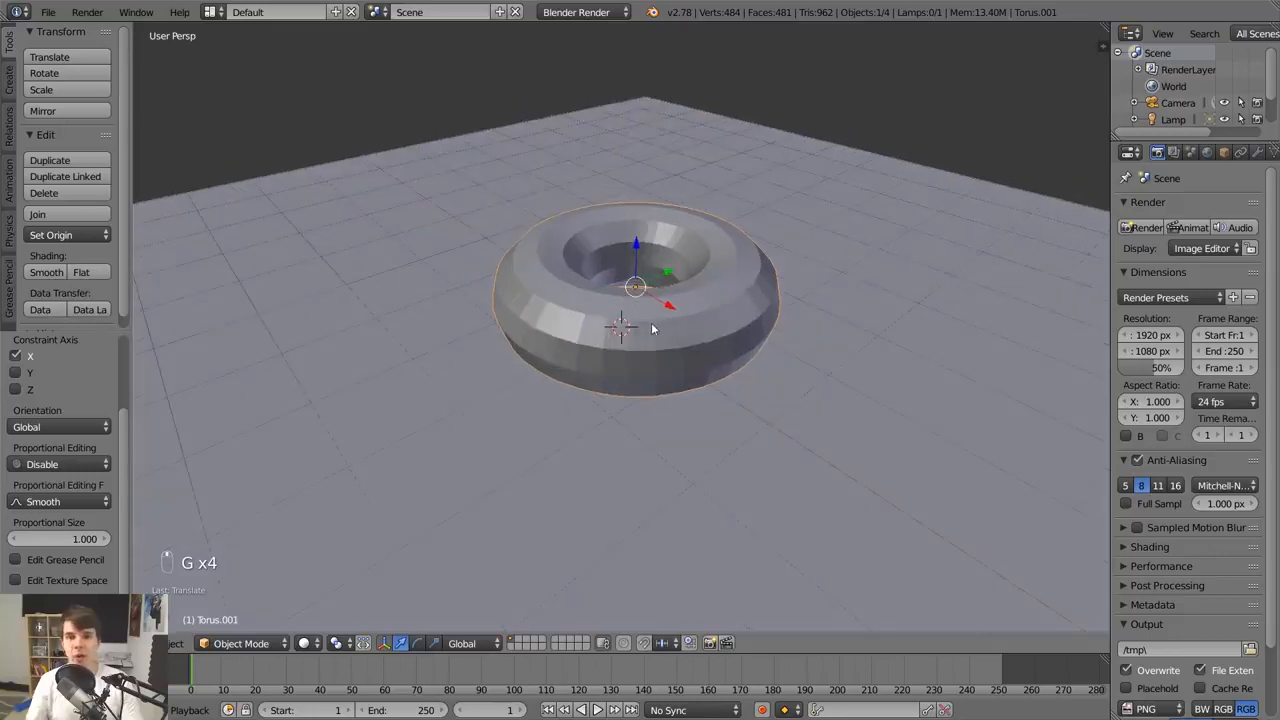
Try scaling the torus slightly and raising it along the Z axis
key(s)
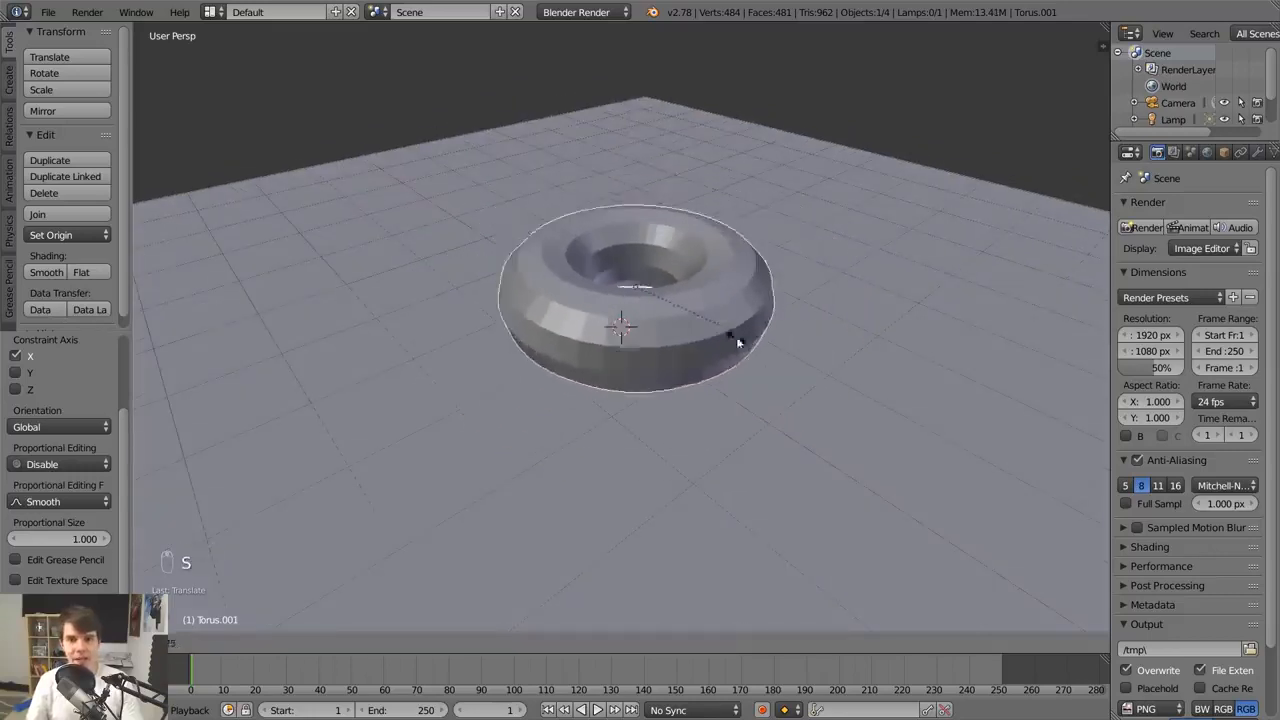
click(739, 344)
key(g)
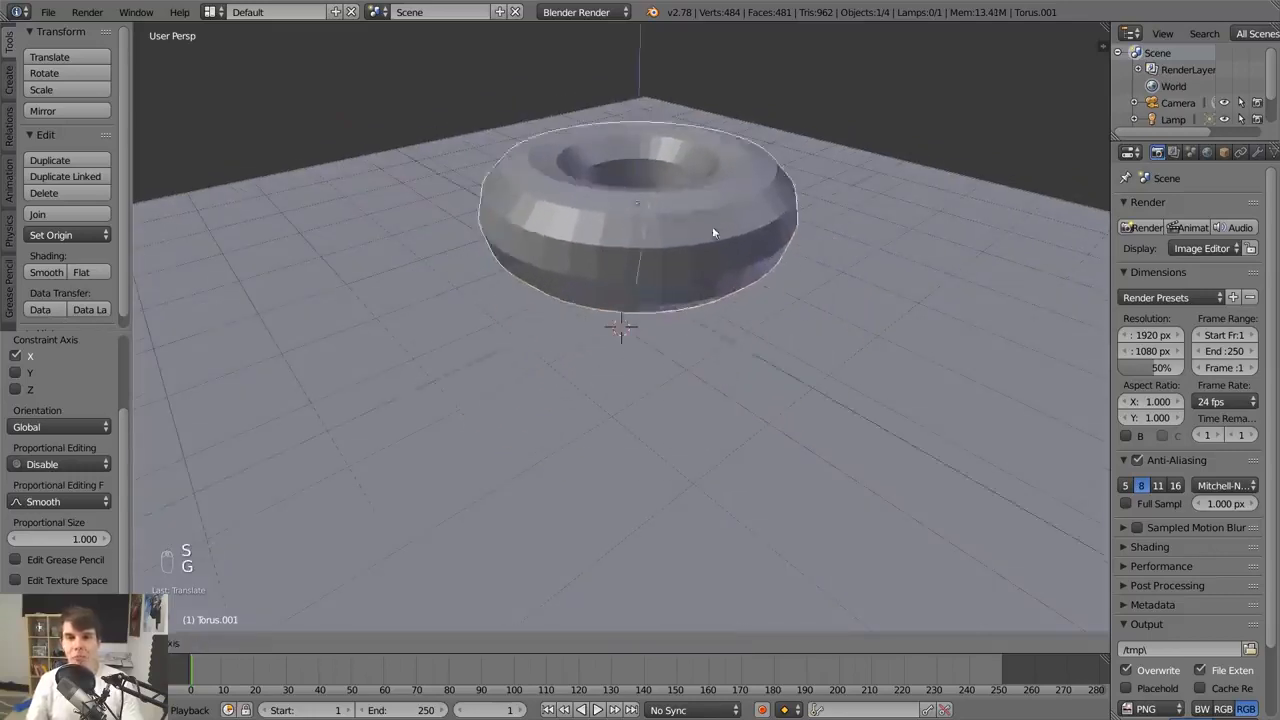
right_click(761, 287)
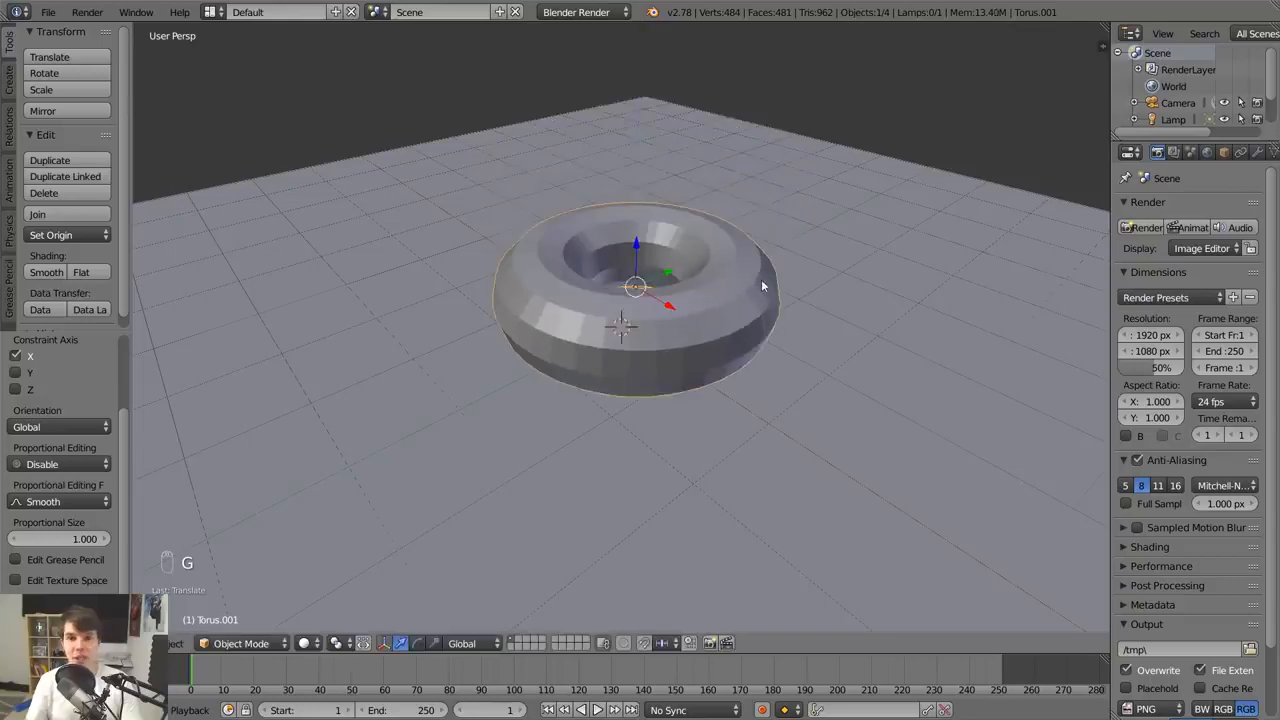
Try rotating the torus freely from a lower viewing angle
middle_drag(754, 297, 680, 358)
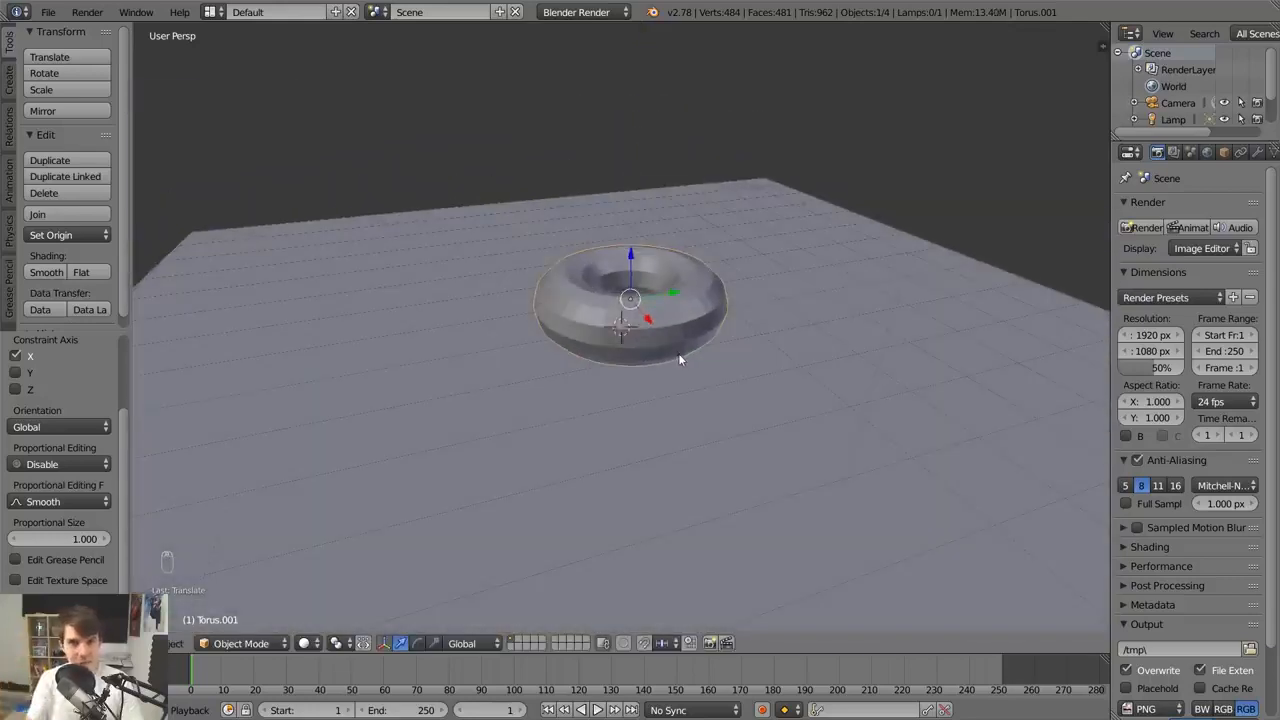
scroll(680, 358, up, 1)
scroll(774, 349, up, 1)
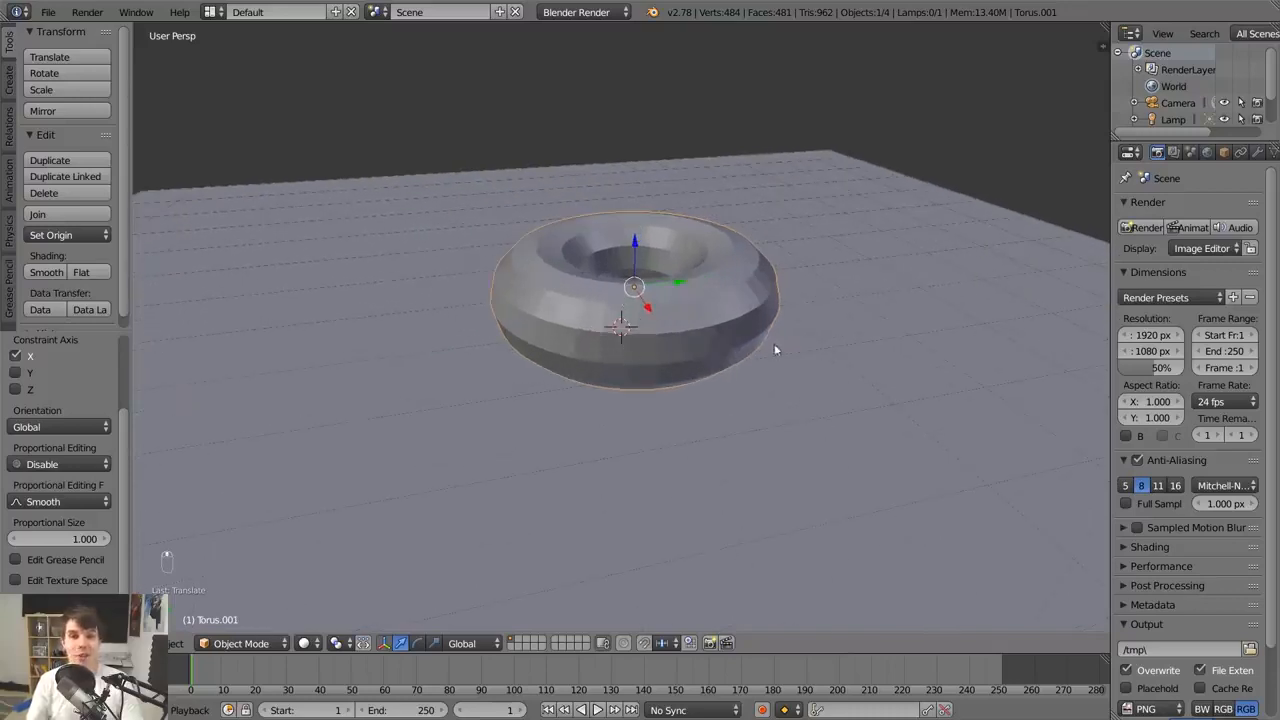
key(r)
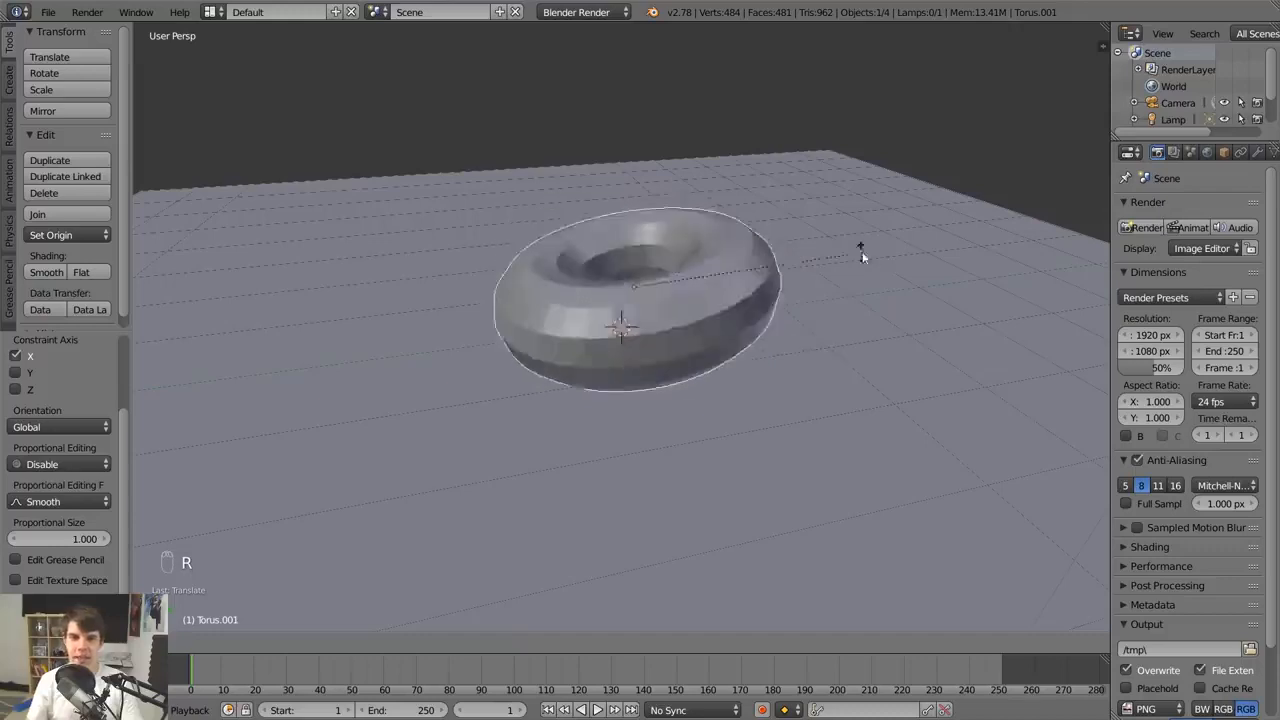
right_click(836, 184)
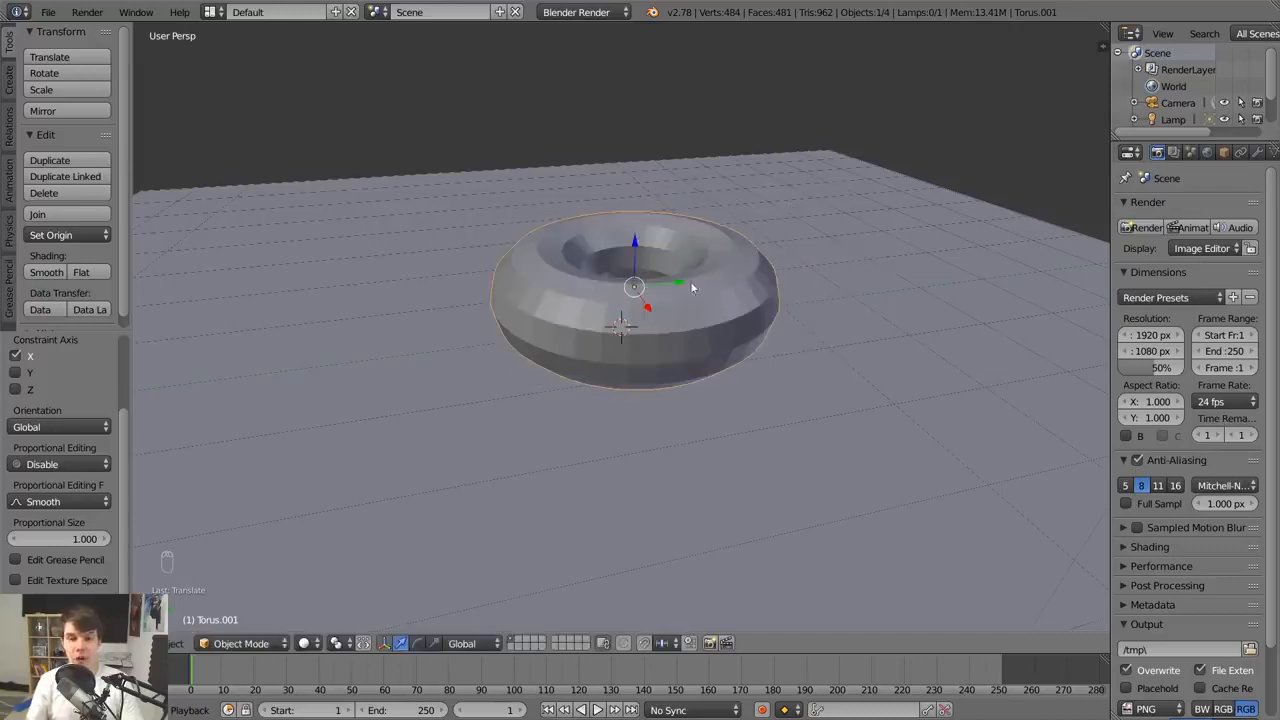
Try tilting the torus with a free rotation and with rotations constrained to single axes
middle_drag(690, 288, 660, 292)
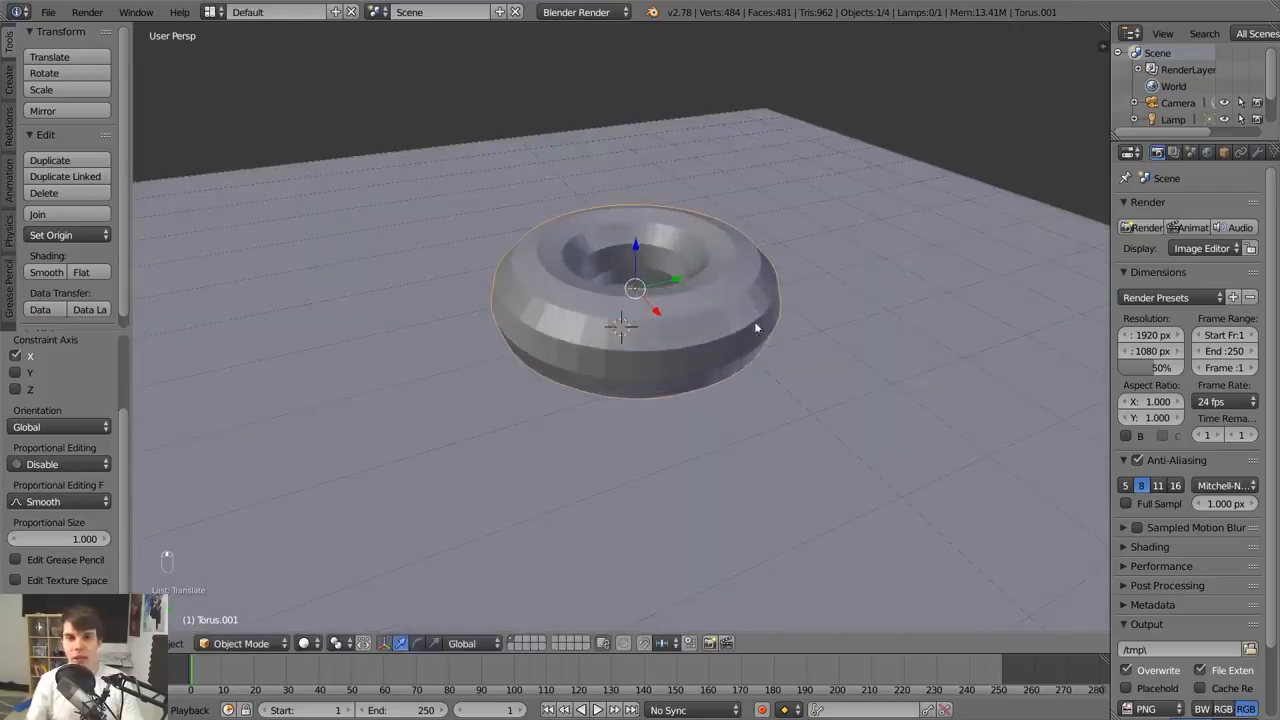
middle_drag(756, 327, 802, 288)
right_click(819, 276)
scroll(819, 276, down, 4)
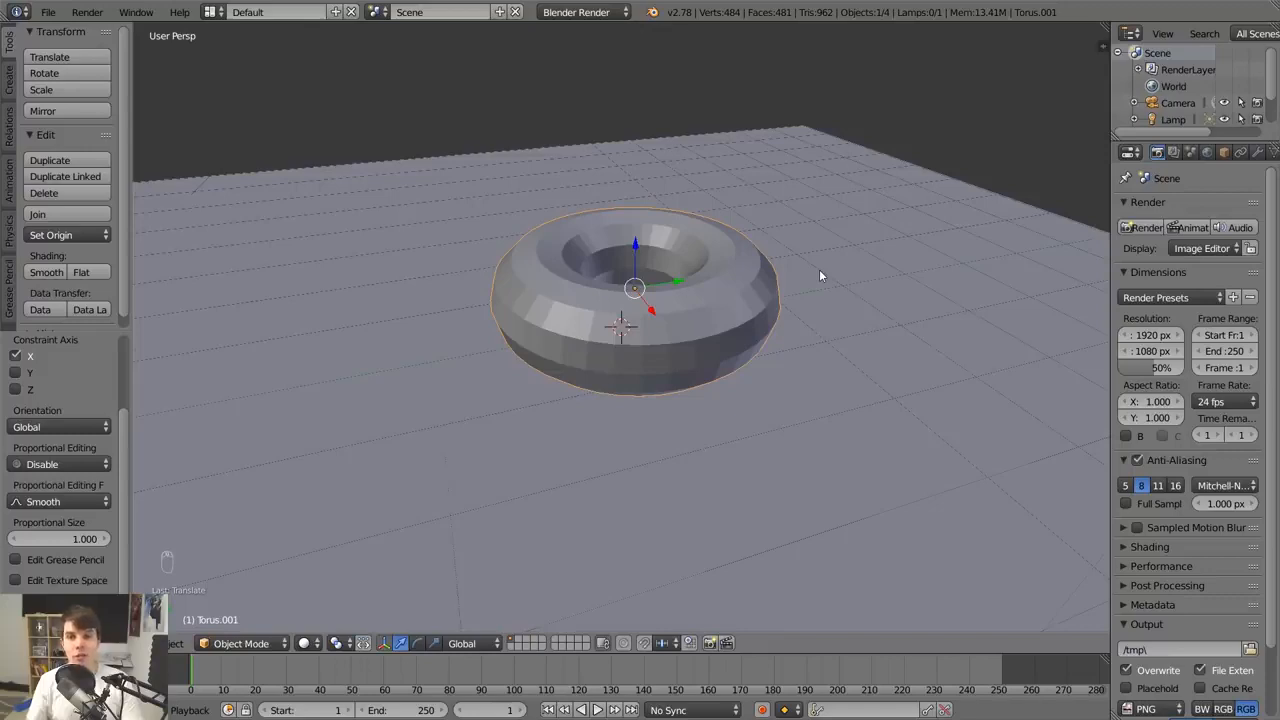
scroll(760, 290, up, 4)
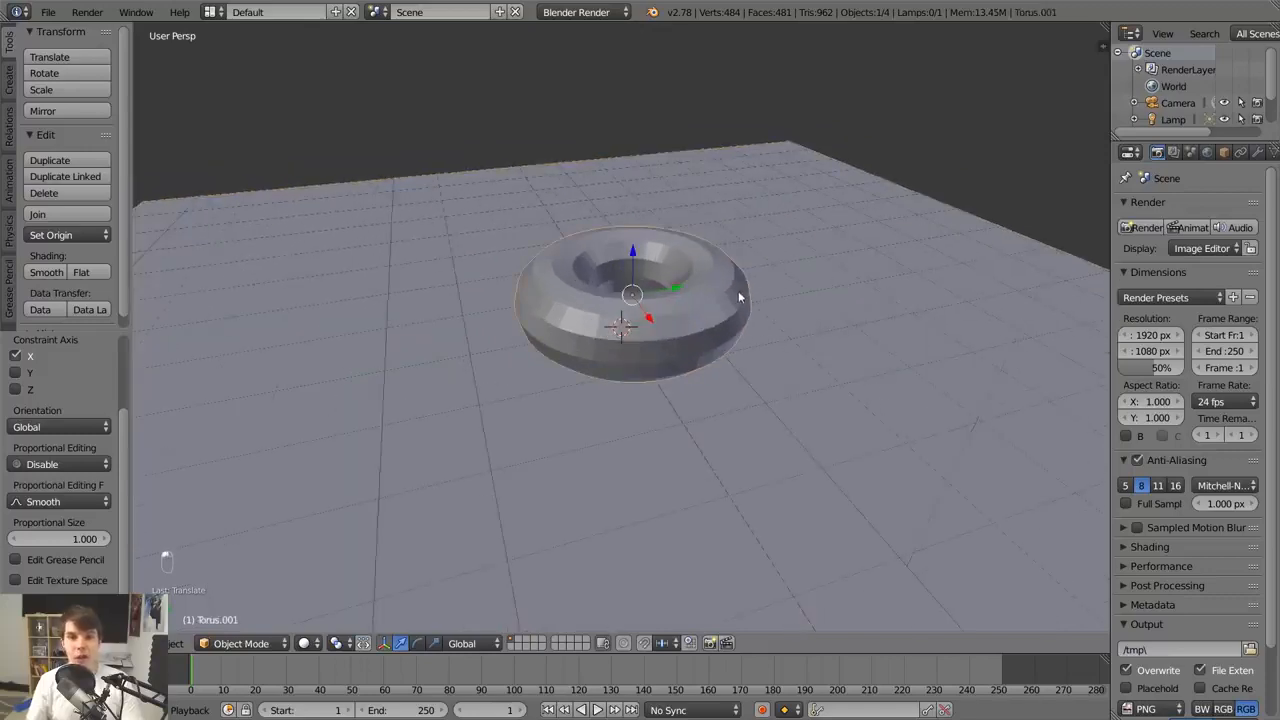
scroll(738, 297, down, 2)
scroll(738, 300, up, 2)
right_click(740, 305)
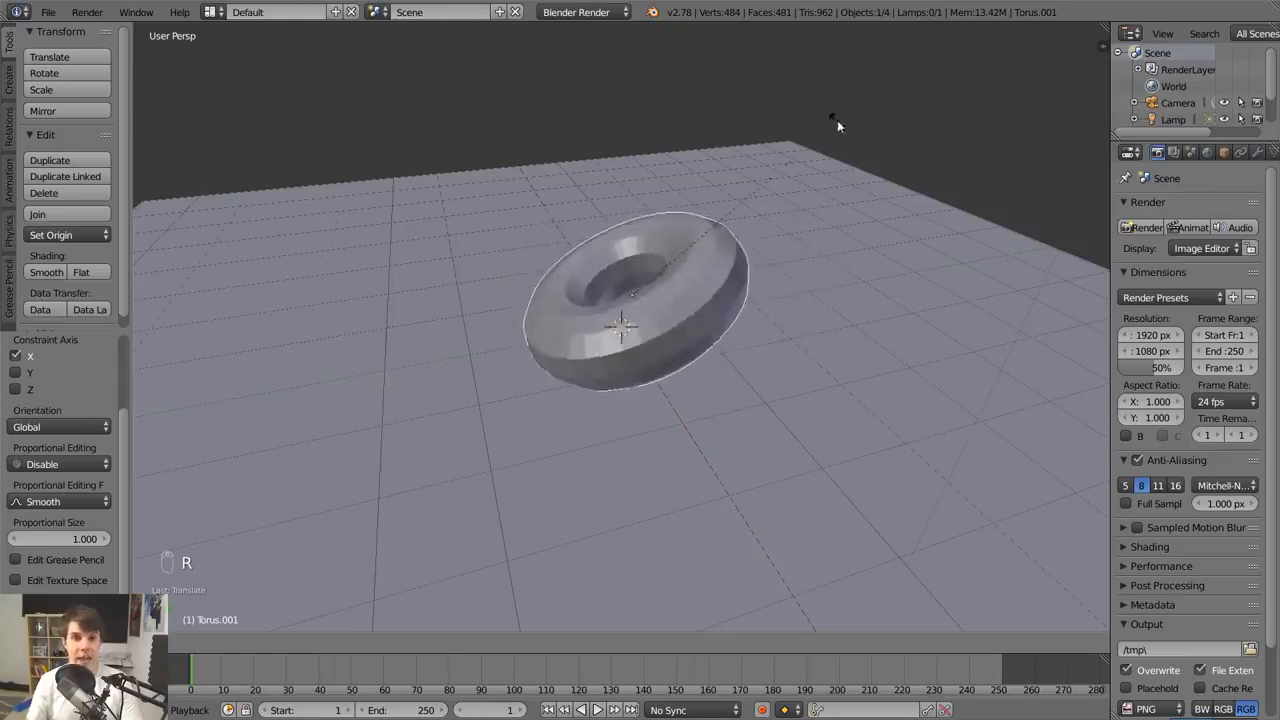
key(x)
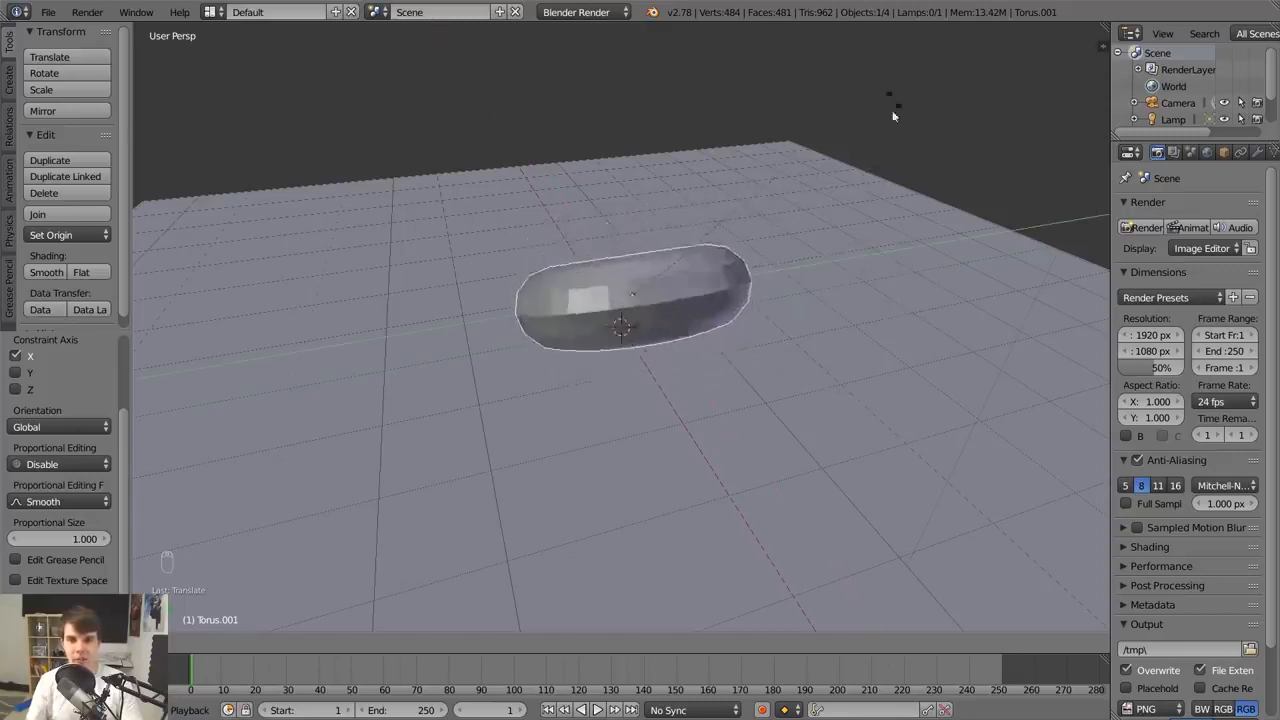
key(z)
click(925, 232)
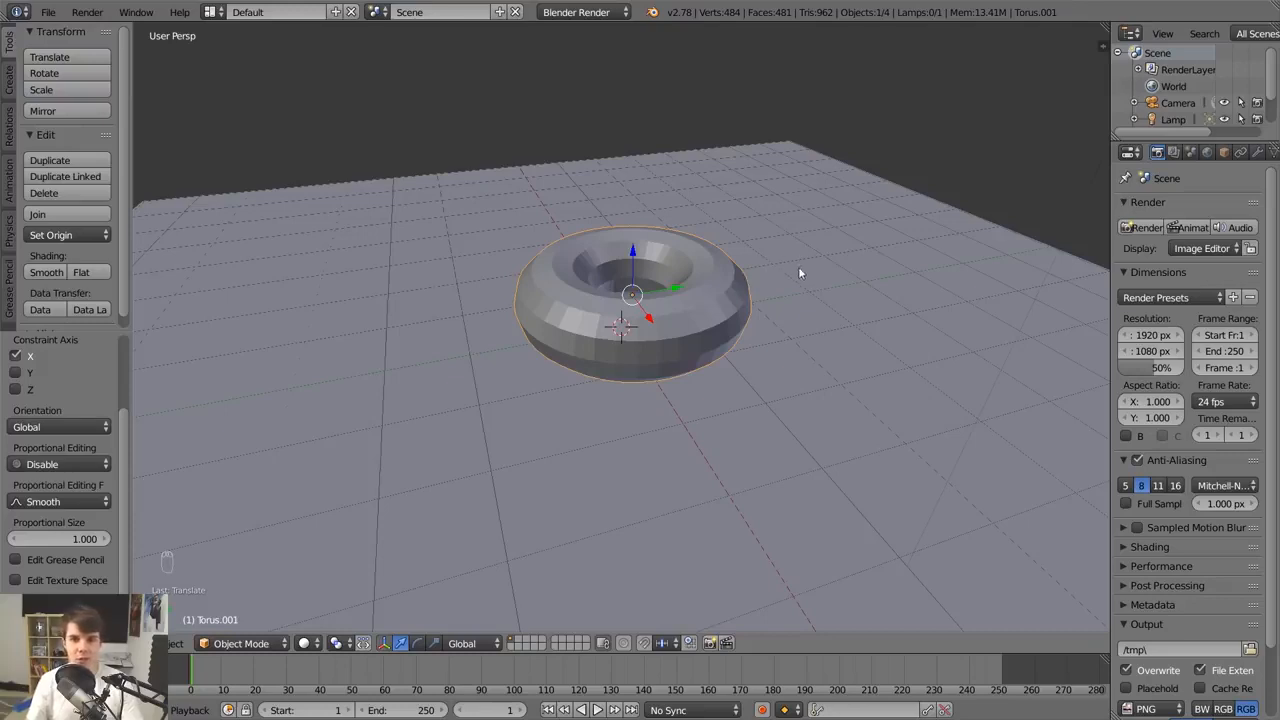
Try scaling the torus uniformly and with the scale constrained to the X and Z axes
key(s)
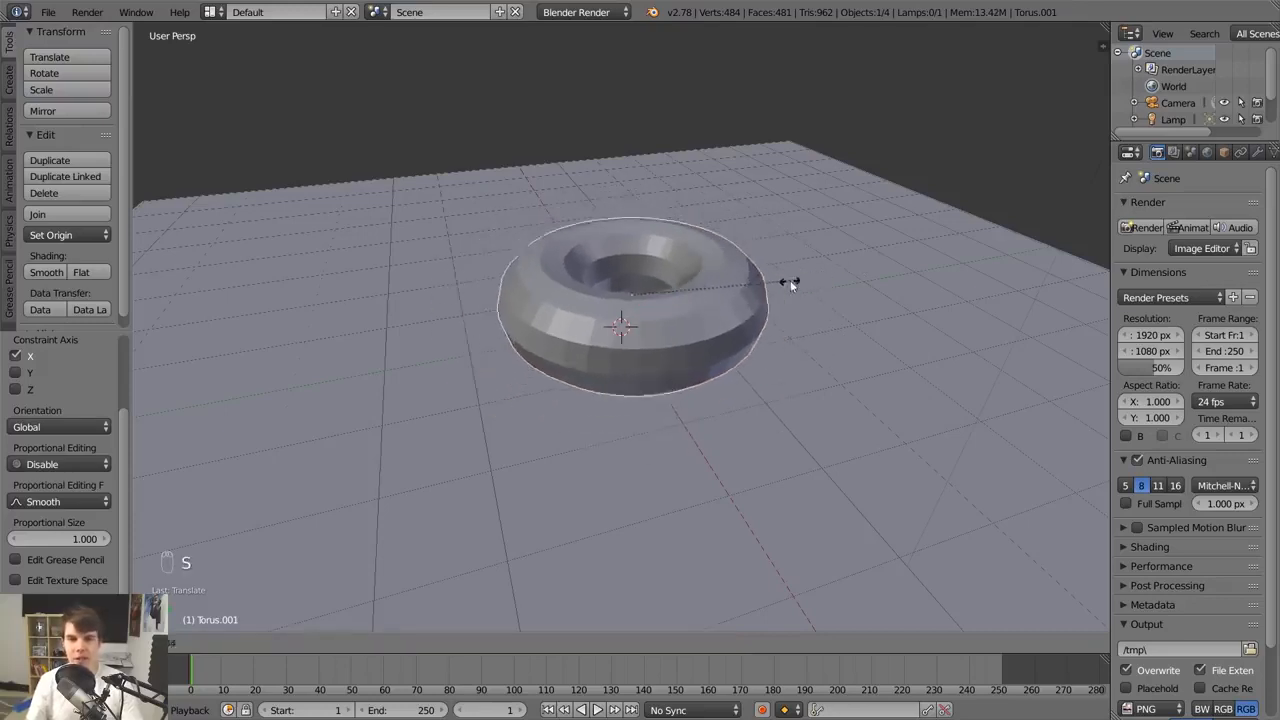
key(x)
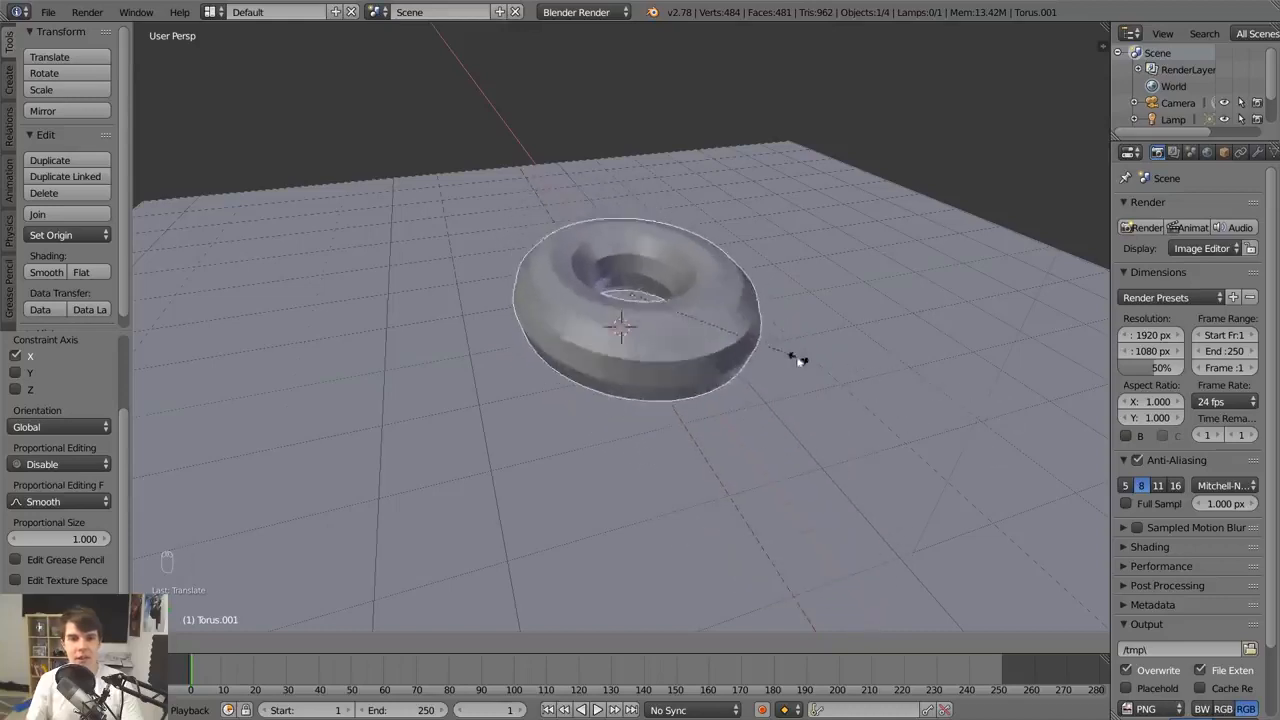
key(z)
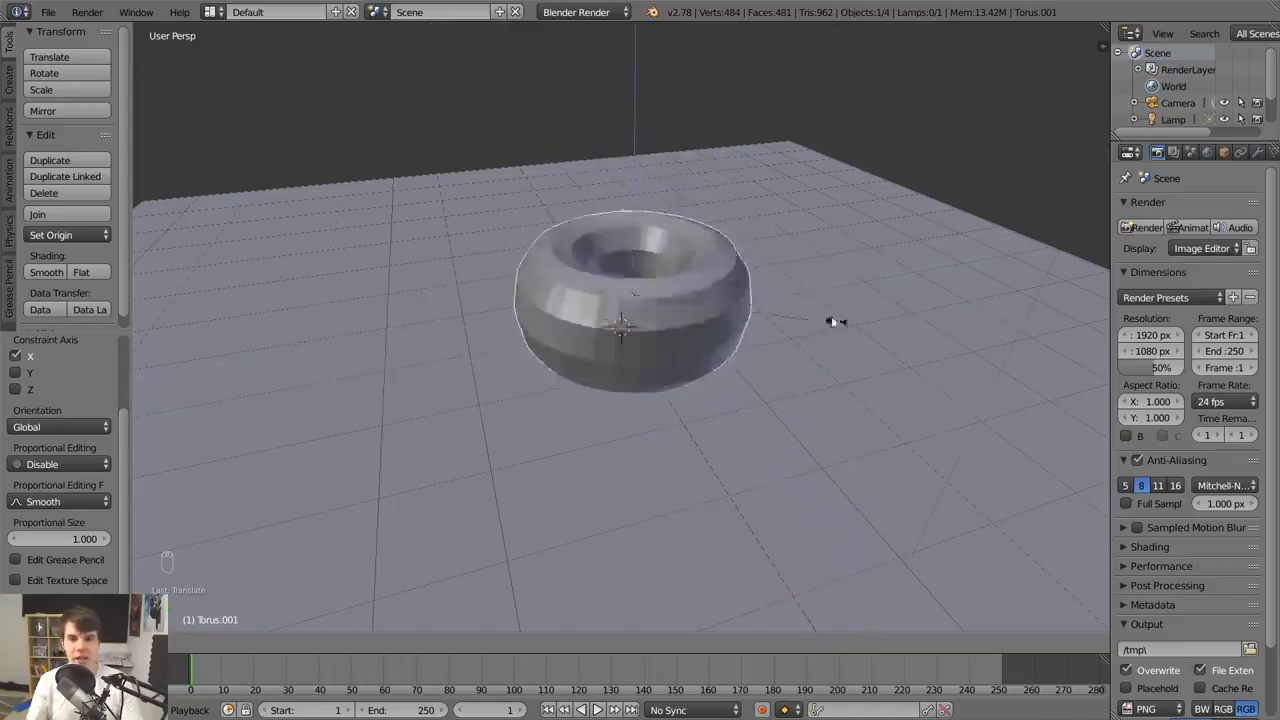
key(Escape)
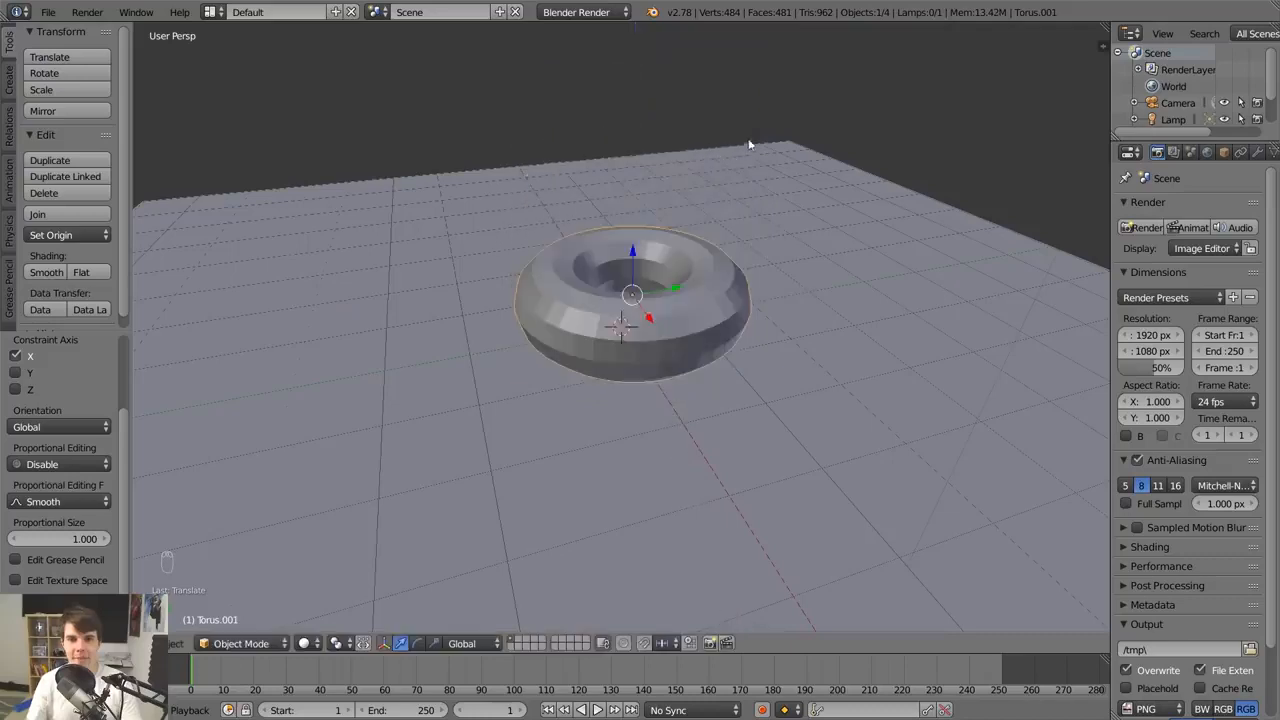
Try stretching the ground plane by scaling it along a single axis
middle_drag(855, 234, 738, 313)
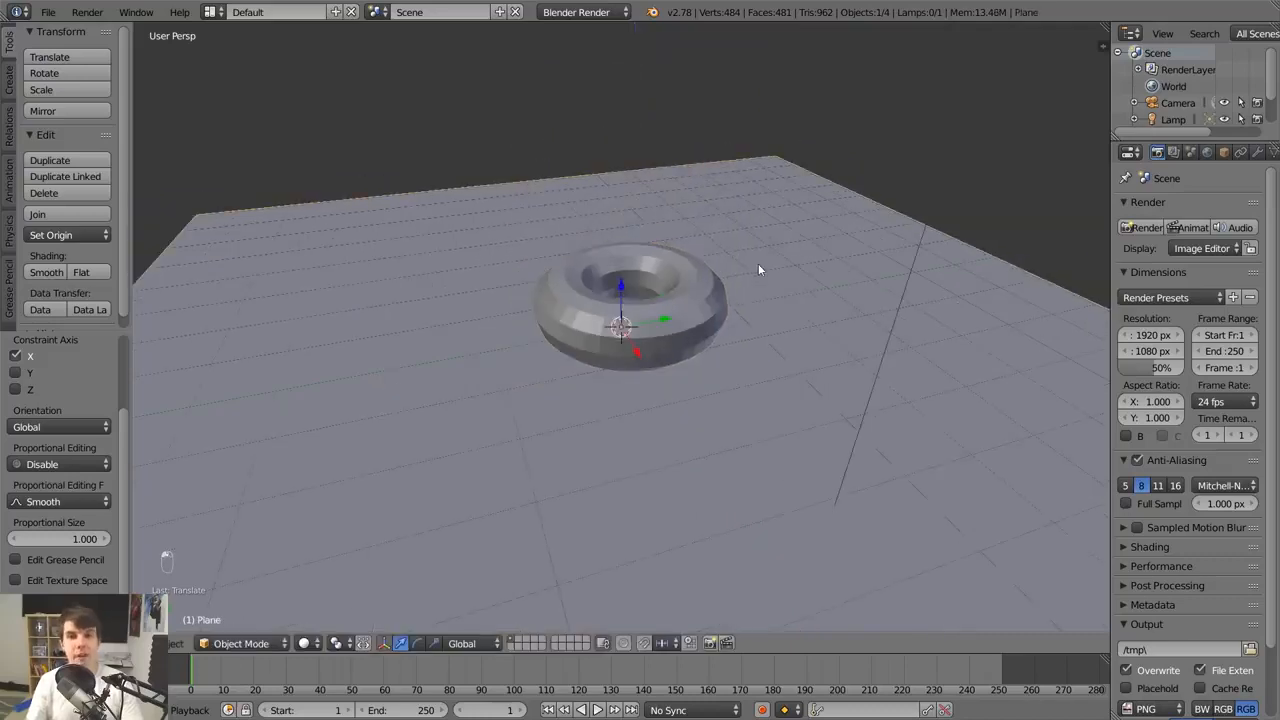
scroll(735, 290, down, 6)
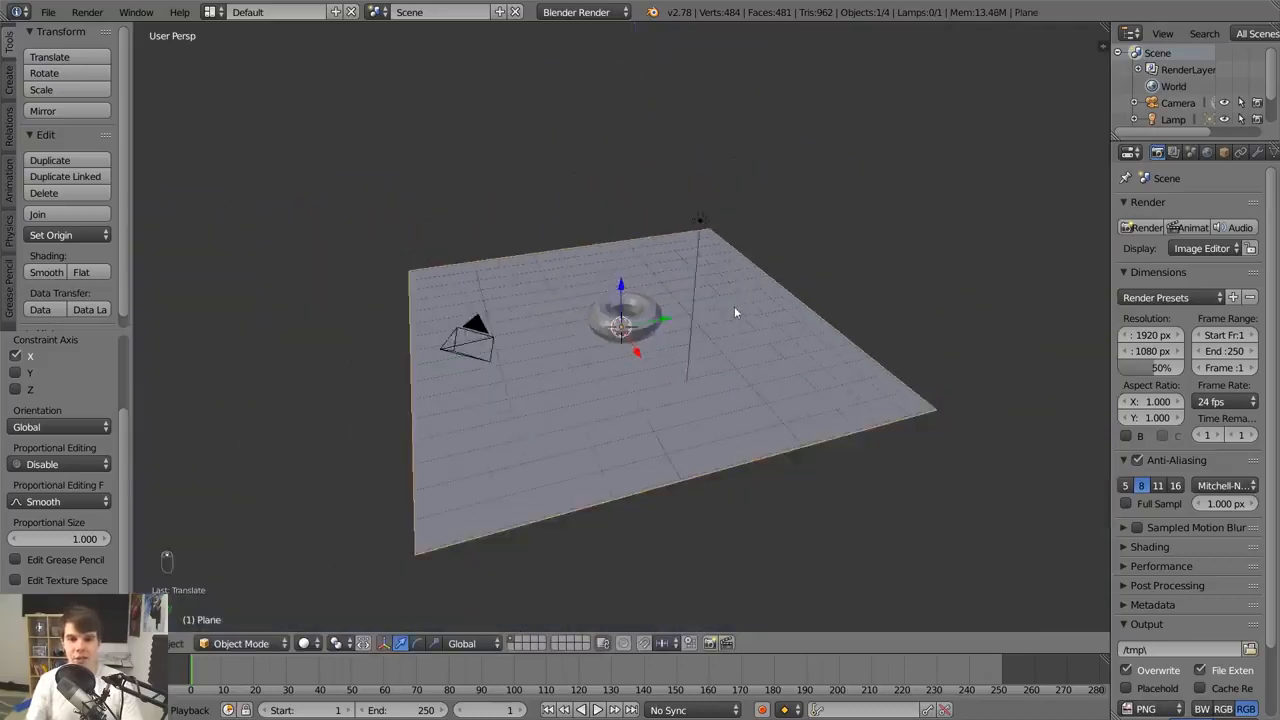
scroll(734, 310, up, 2)
middle_drag(649, 366, 750, 376)
scroll(790, 367, down, 2)
key(s)
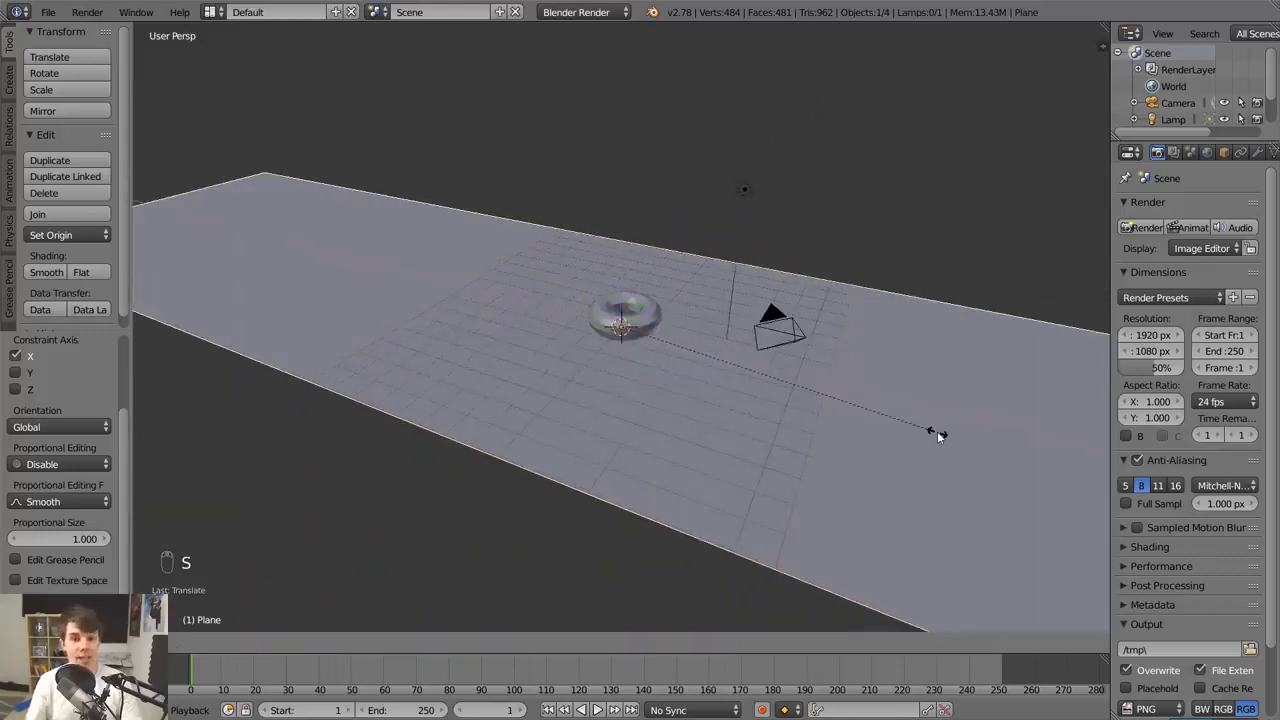
right_click(864, 397)
Undo a trial manipulator move, select the torus and shift it slightly along the Z axis with the translate manipulator
scroll(788, 398, up, 5)
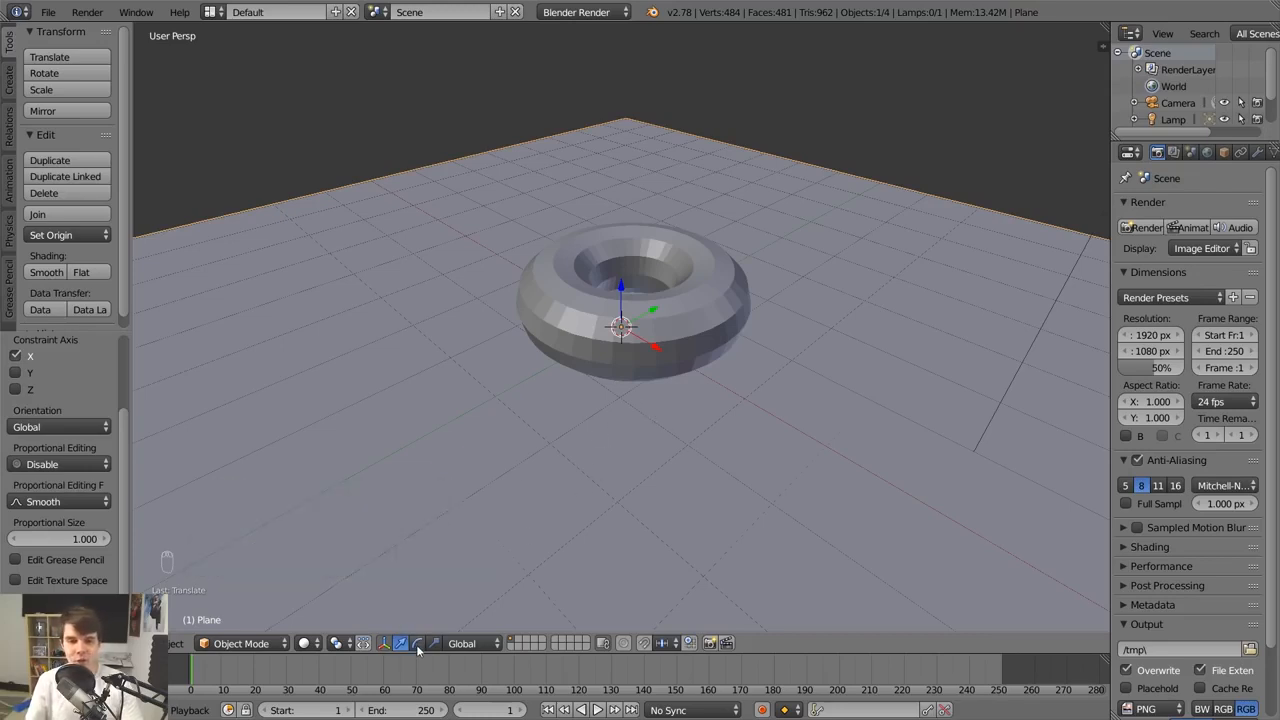
scroll(777, 329, up, 1)
scroll(777, 329, up, 1)
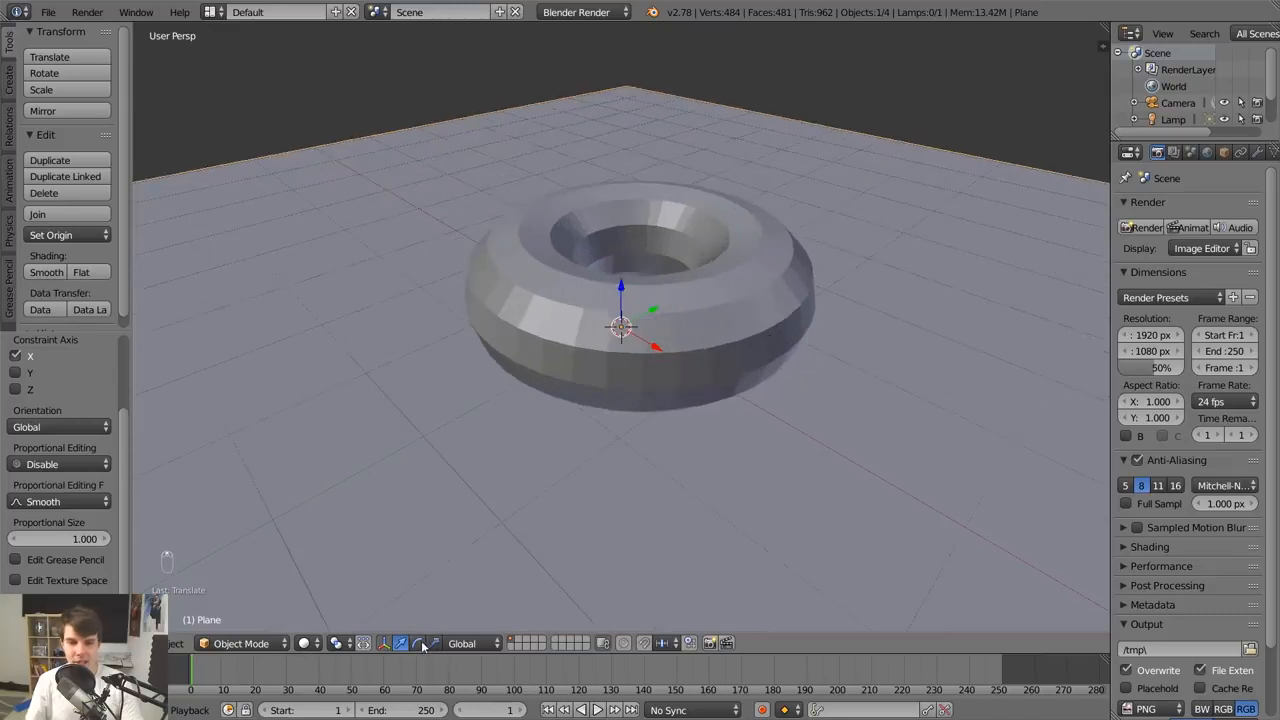
mouse_move(630, 297)
mouse_down()
mouse_move(643, 238)
mouse_move(644, 301)
mouse_up()
key(ctrl+z)
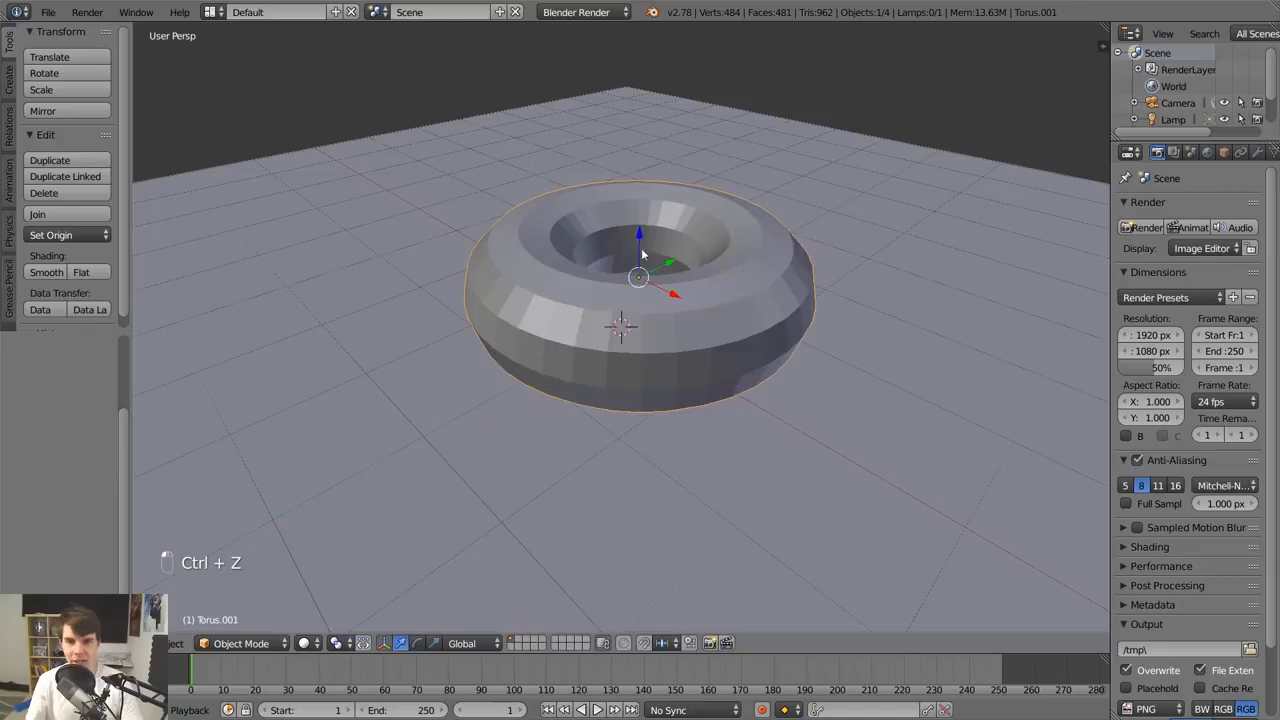
right_click(645, 247)
drag(656, 242, 657, 246)
middle_drag(675, 257, 654, 306)
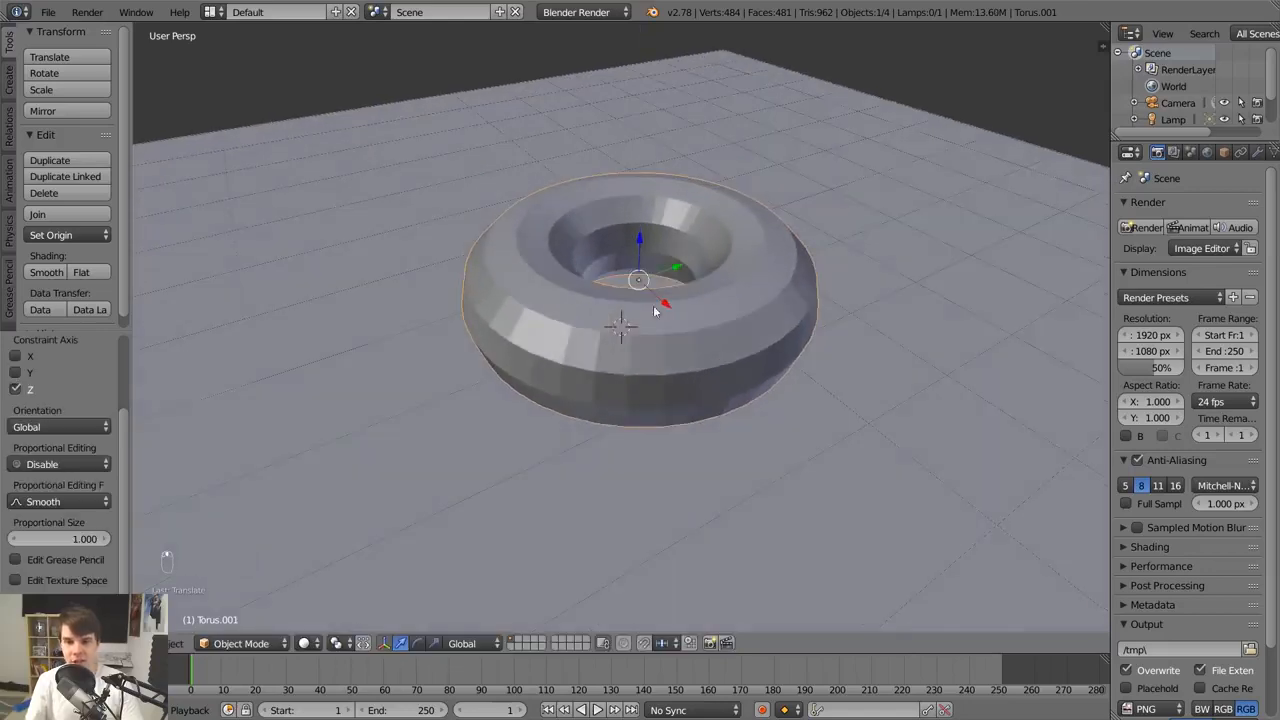
Try the rotate manipulator on the torus and a slight Y-axis scale with the scale manipulator, and undo the scaling
click(417, 643)
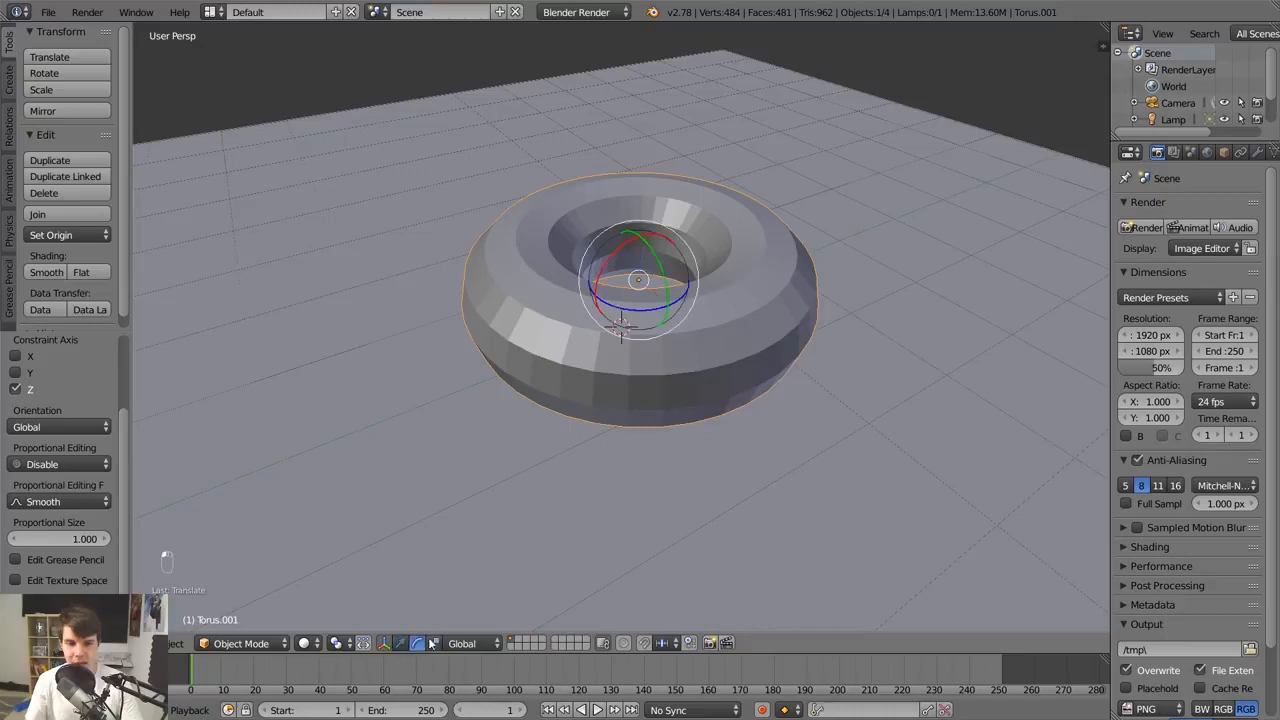
drag(620, 256, 610, 232)
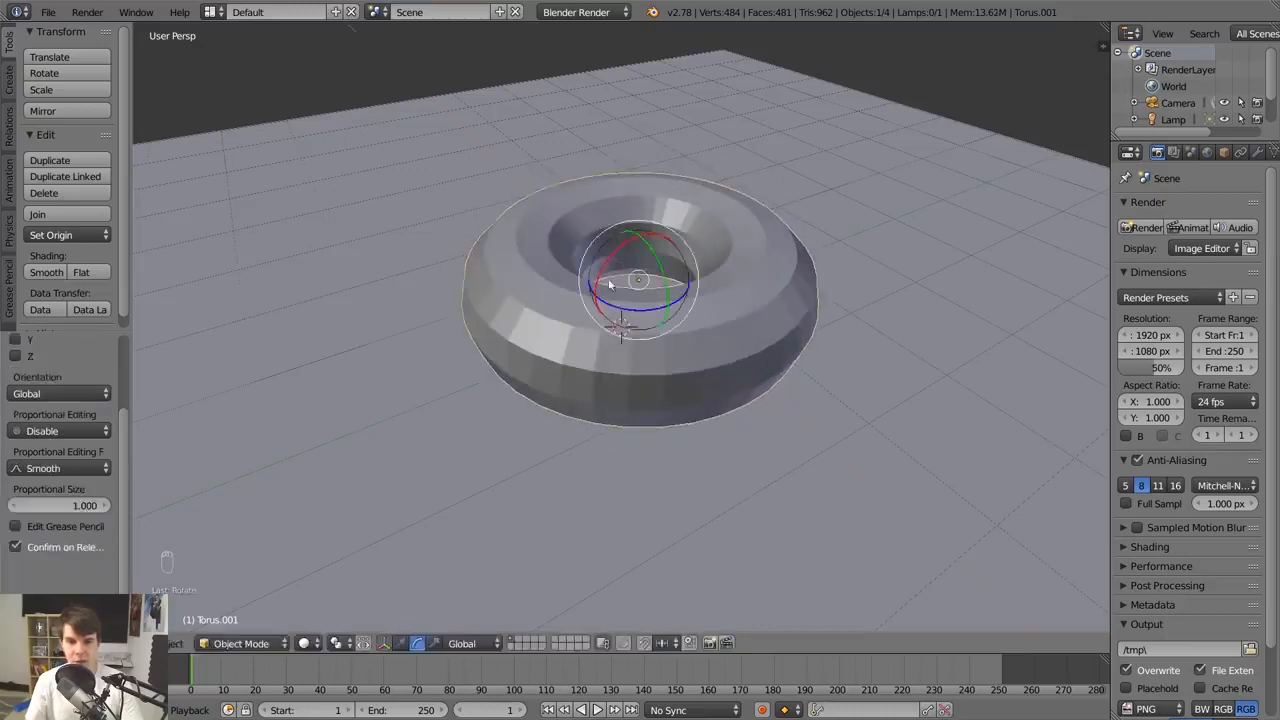
key(s)
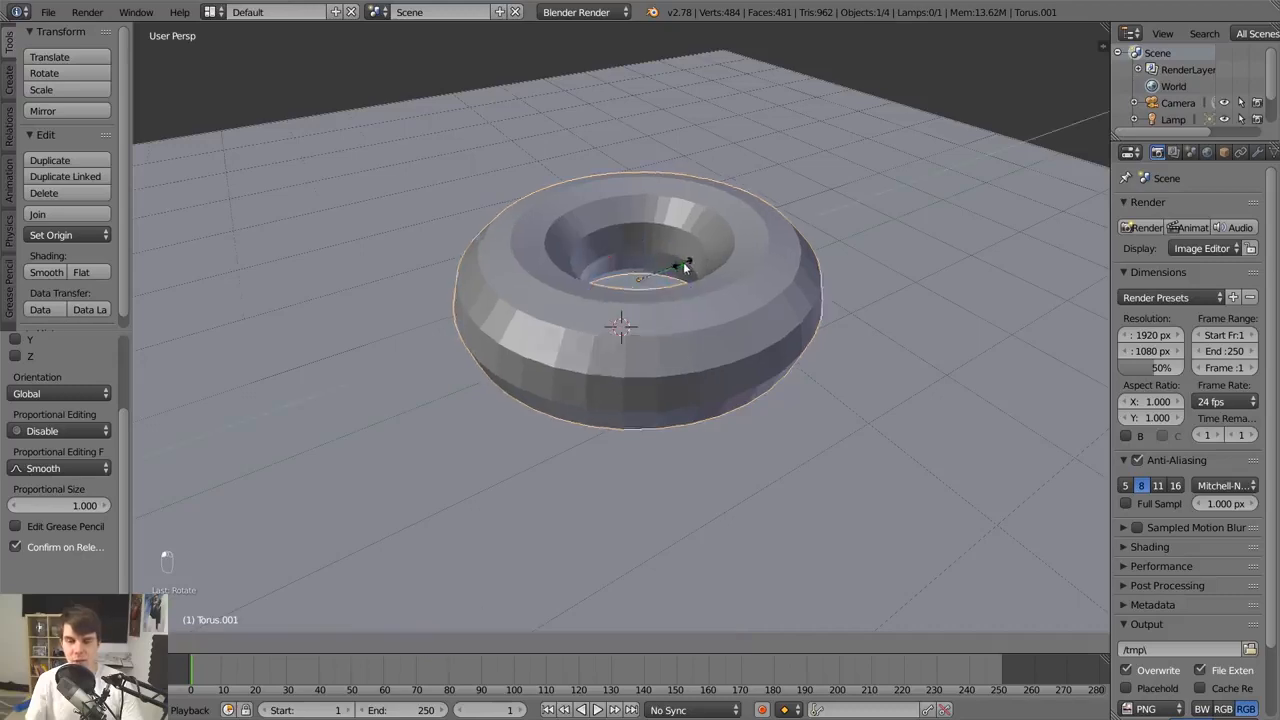
click(684, 265)
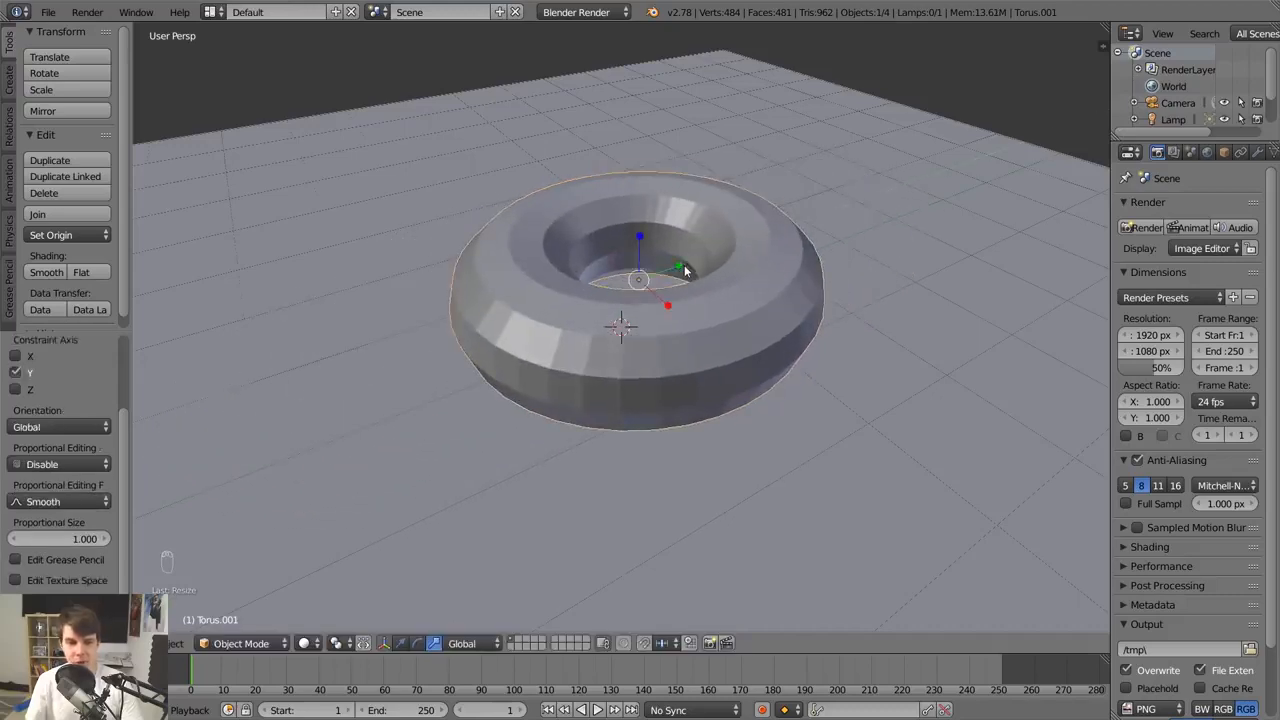
key(ctrl+z)
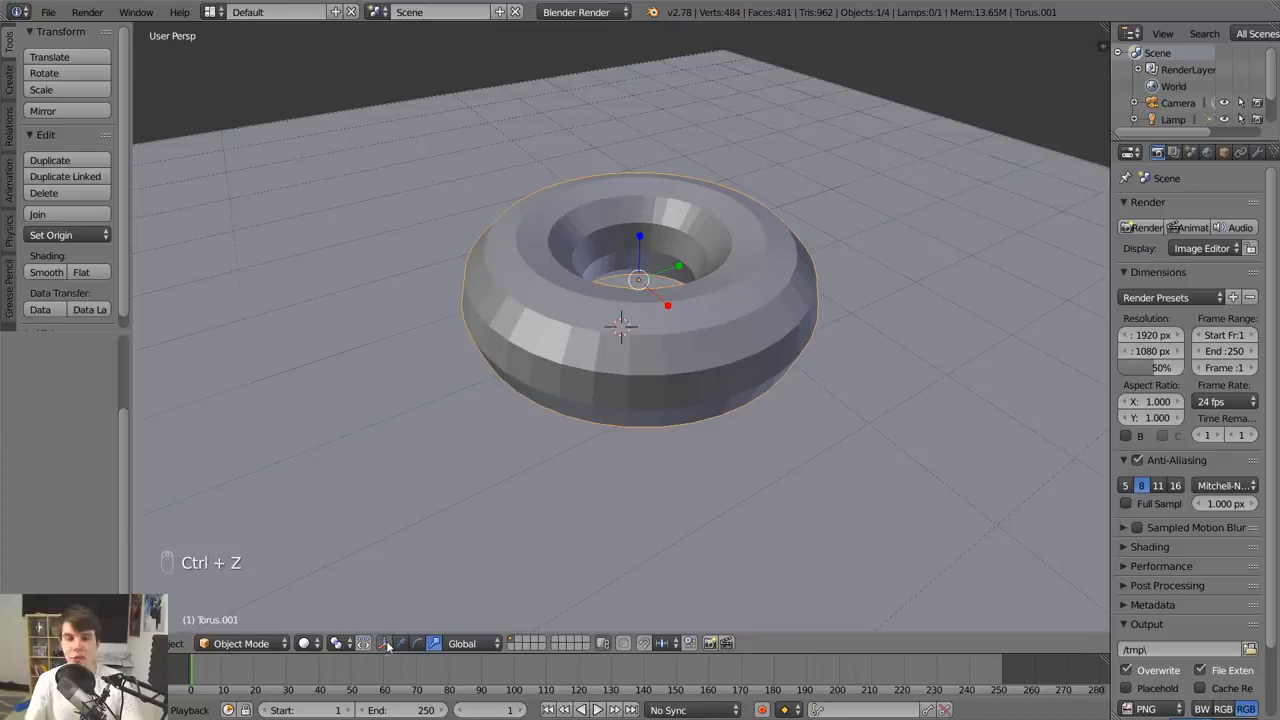
Hide the 3D transform manipulator in the viewport
middle_drag(746, 266, 773, 262)
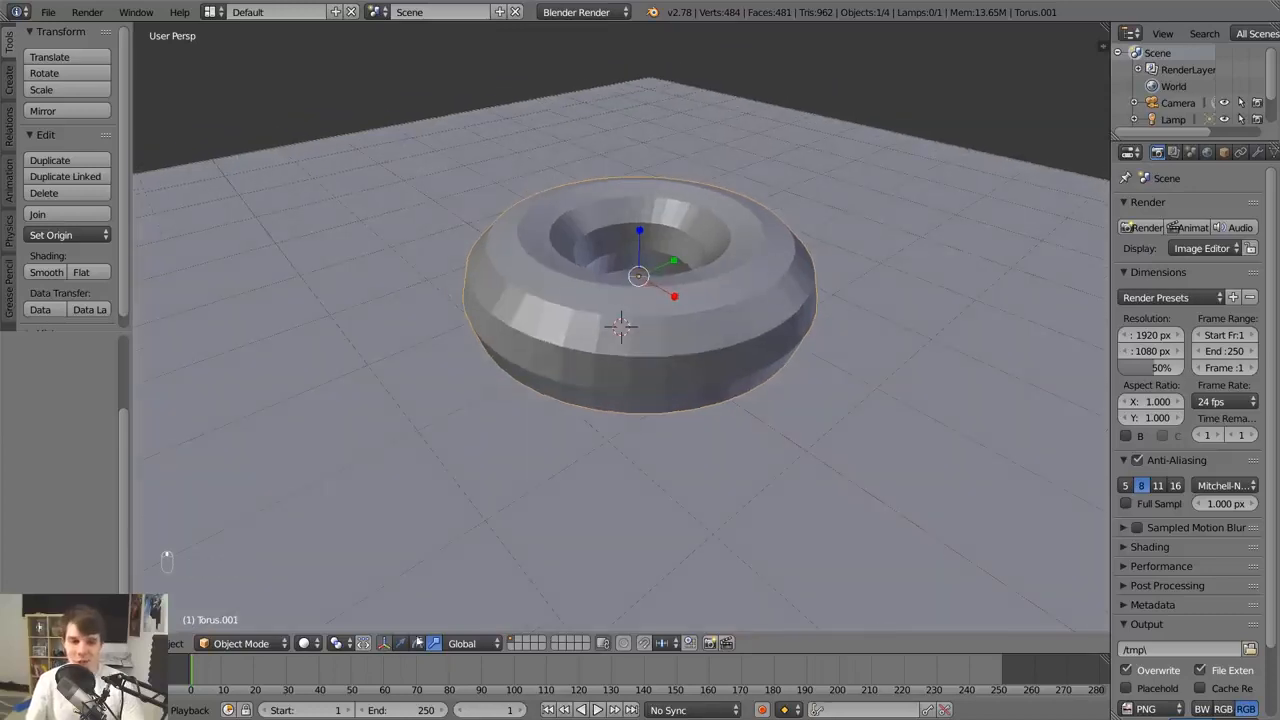
click(384, 643)
scroll(697, 299, down, 3)
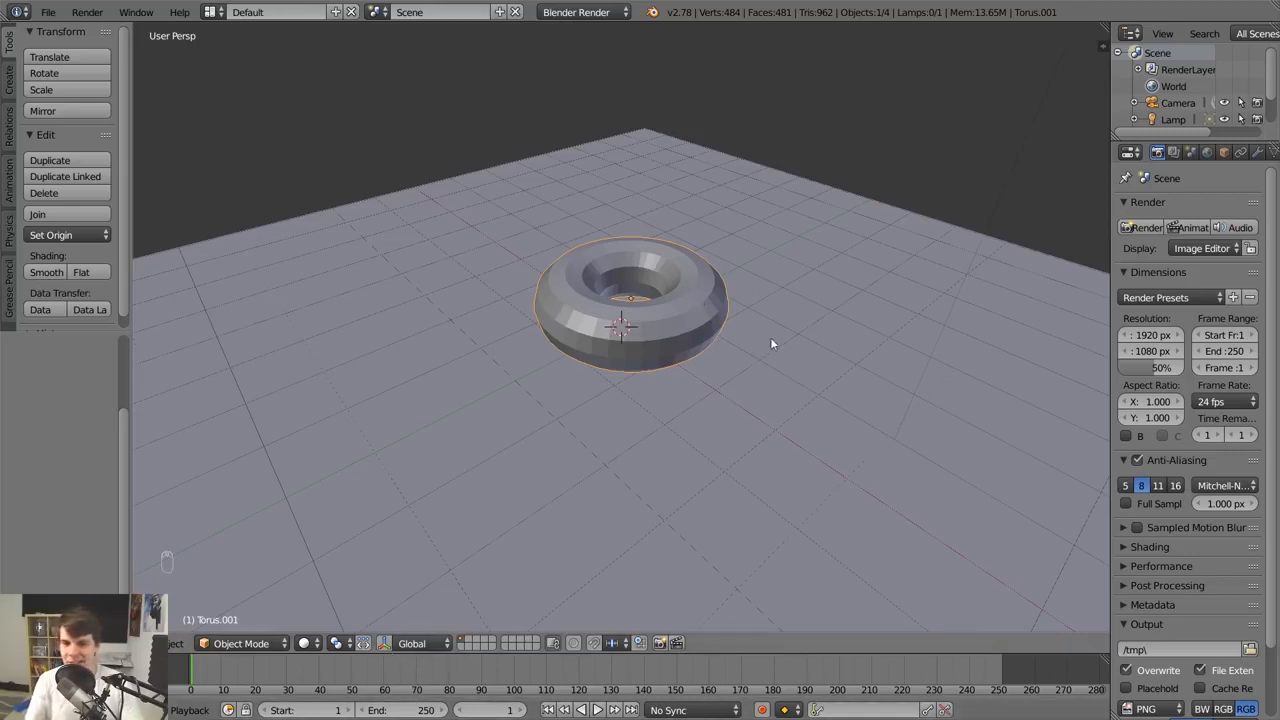
Move the torus towards the far side of the plane along the X axis and shift it along the Y axis
key(g)
key(x)
click(603, 209)
key(g)
key(y)
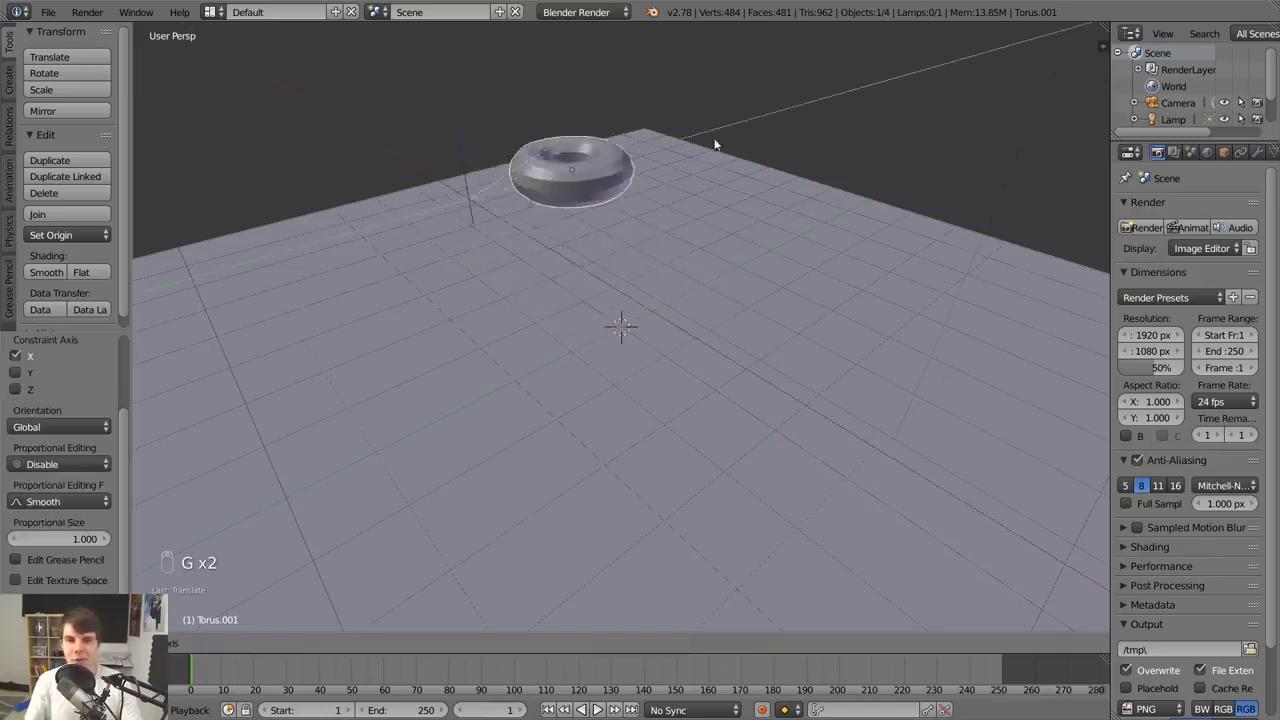
click(808, 102)
Bring the torus back near the 3D cursor with successive moves constrained to the X and Y axes
key(g)
key(x)
click(1023, 146)
key(g)
middle_click(960, 178)
click(797, 255)
key(g)
middle_click(745, 248)
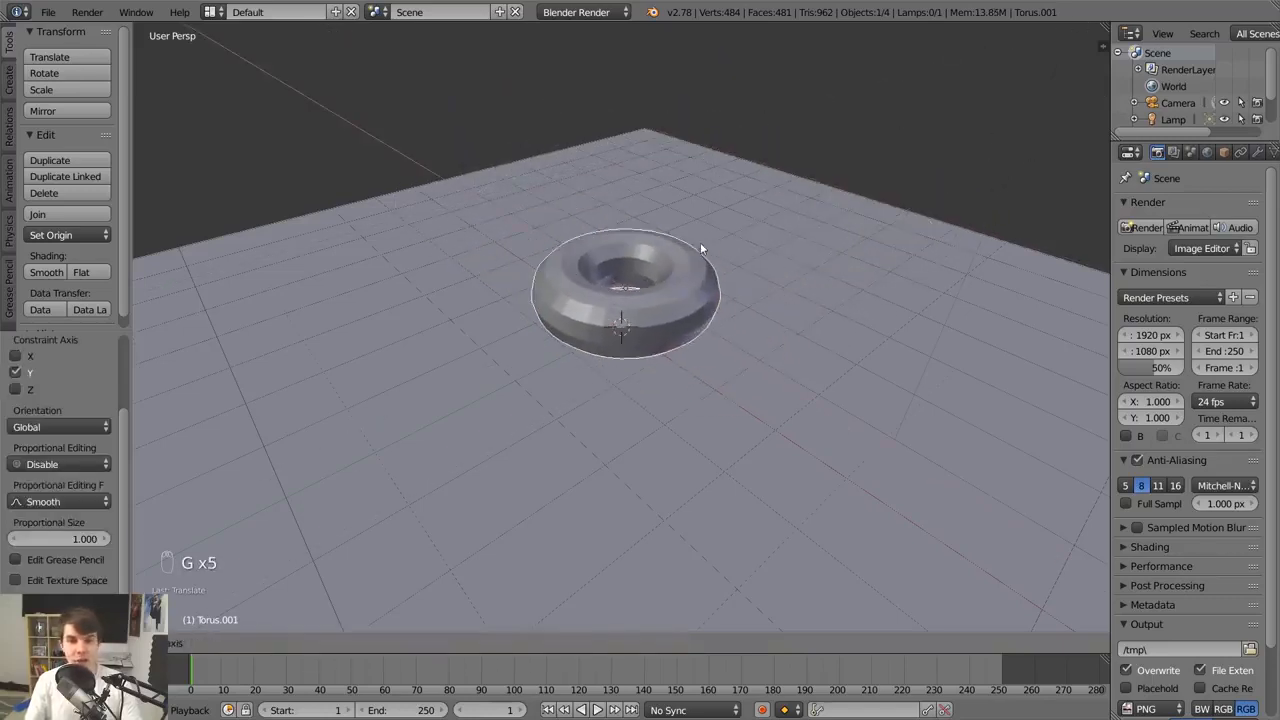
click(708, 247)
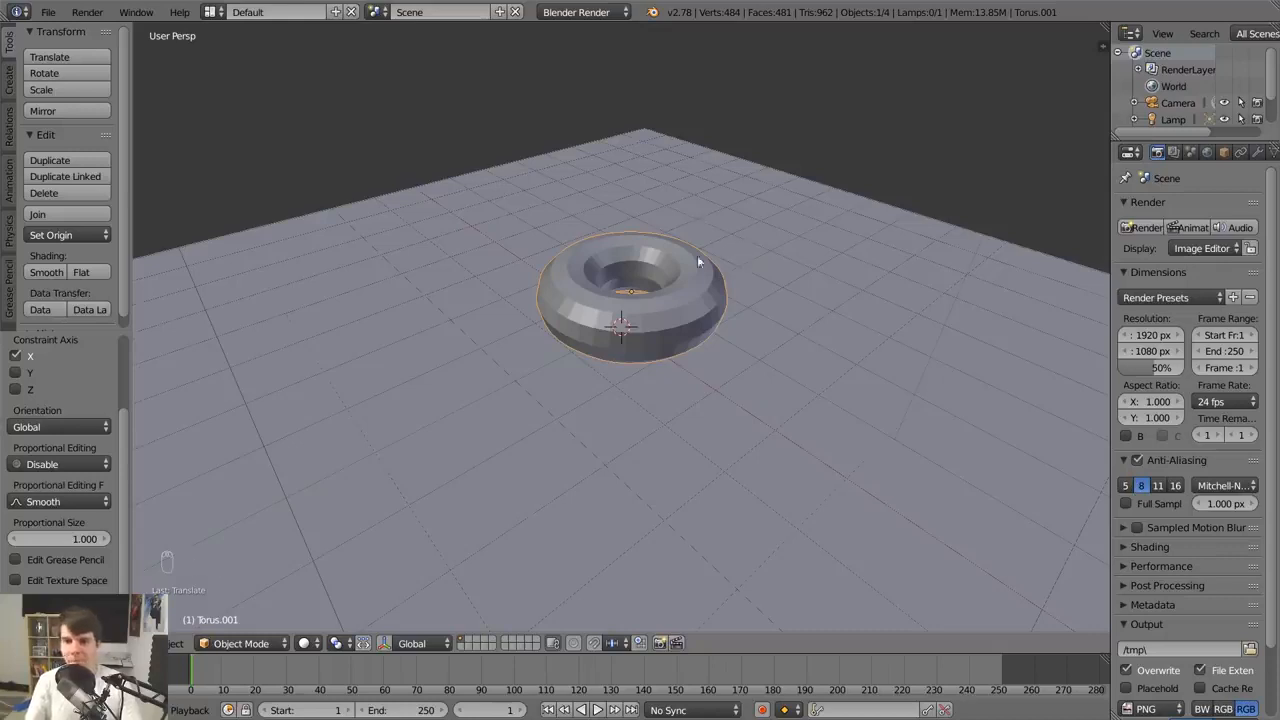
Widen the Properties editor and show the modifier settings of the torus
middle_drag(697, 255, 745, 335)
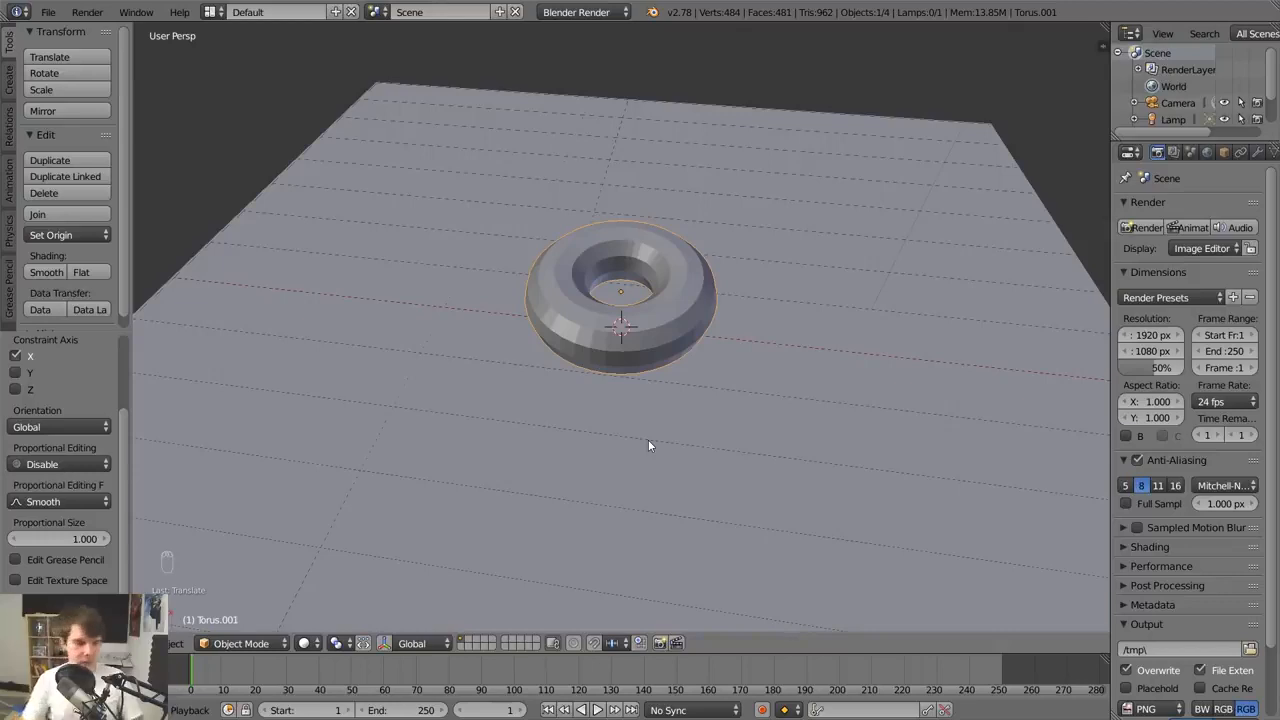
middle_drag(648, 445, 649, 325)
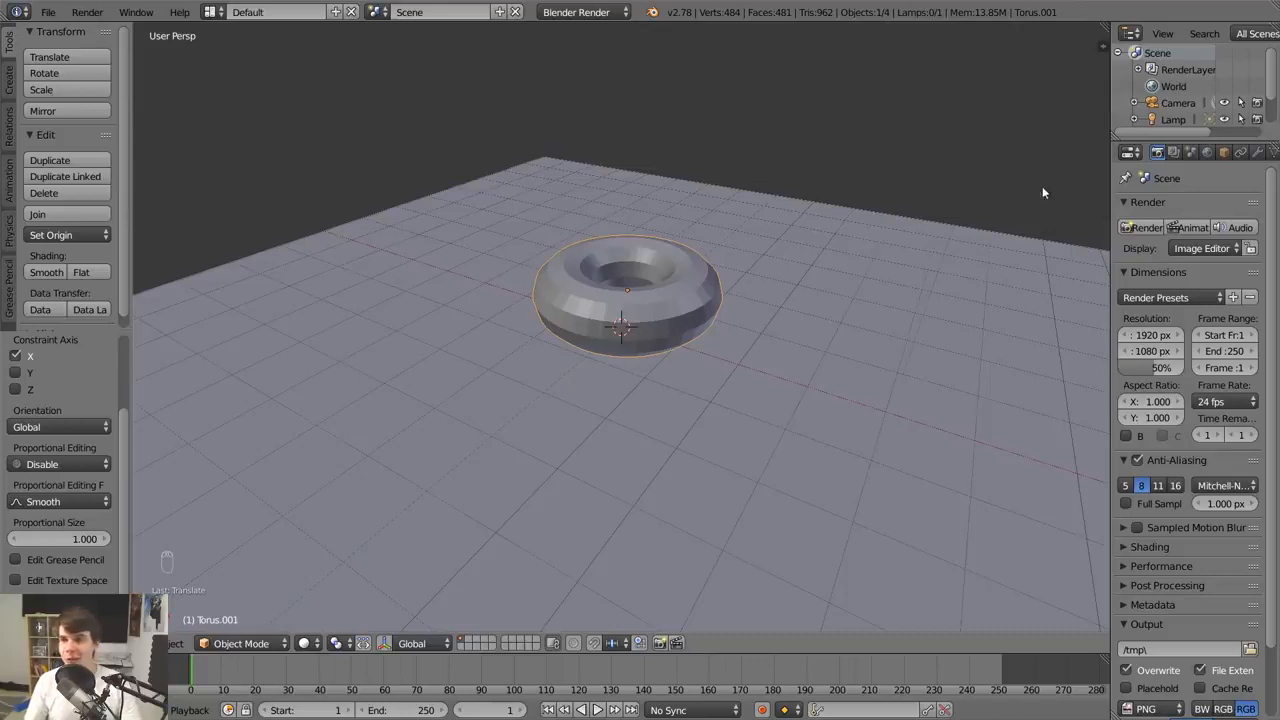
drag(1110, 168, 1028, 167)
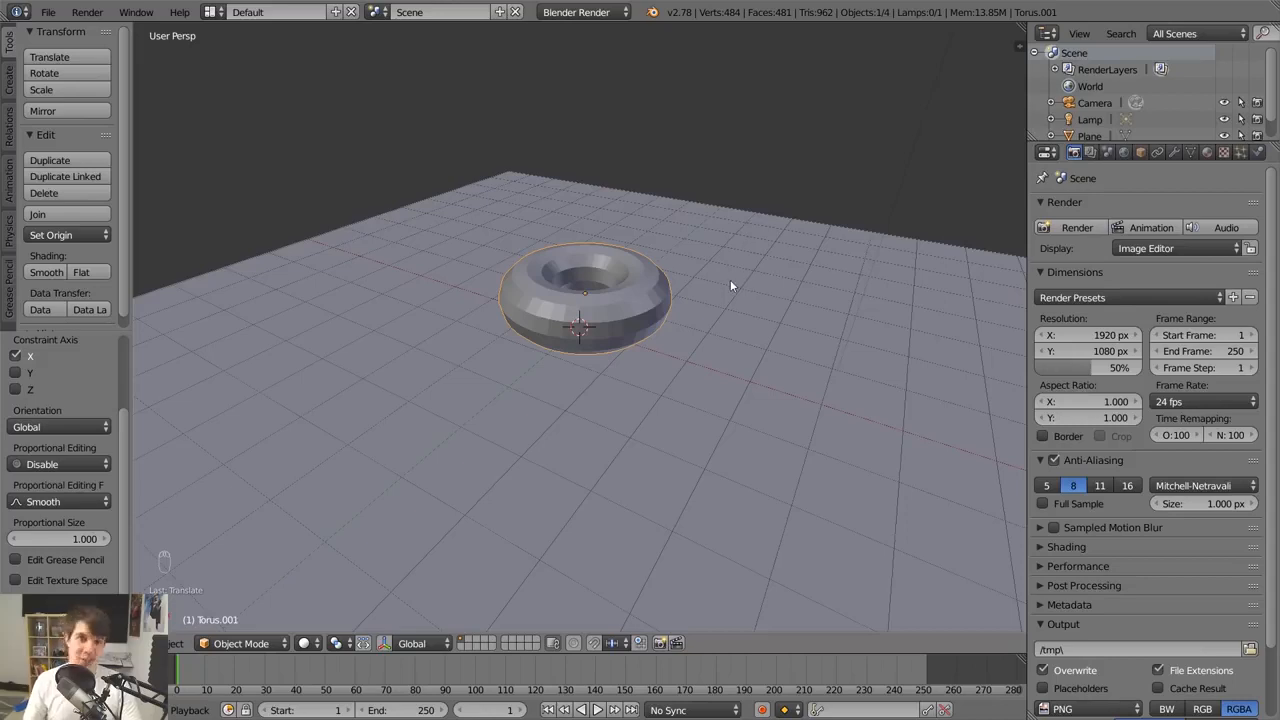
key(ctrl+z)
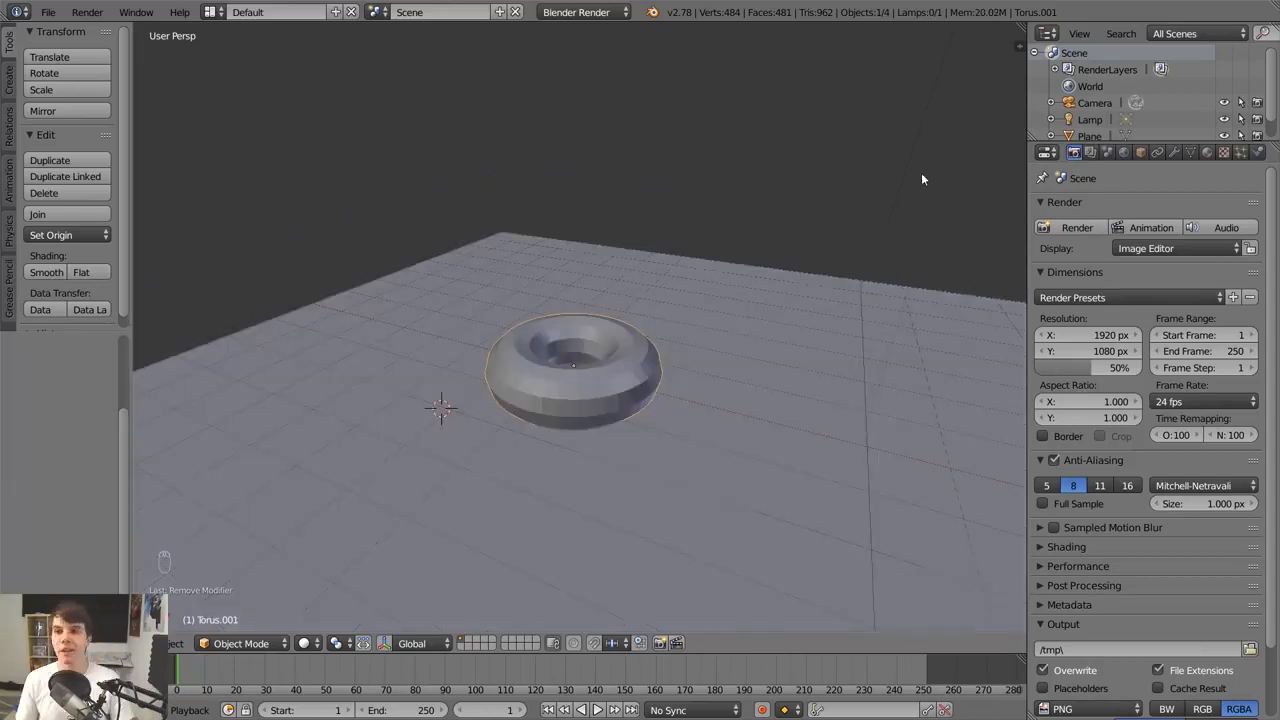
click(1177, 154)
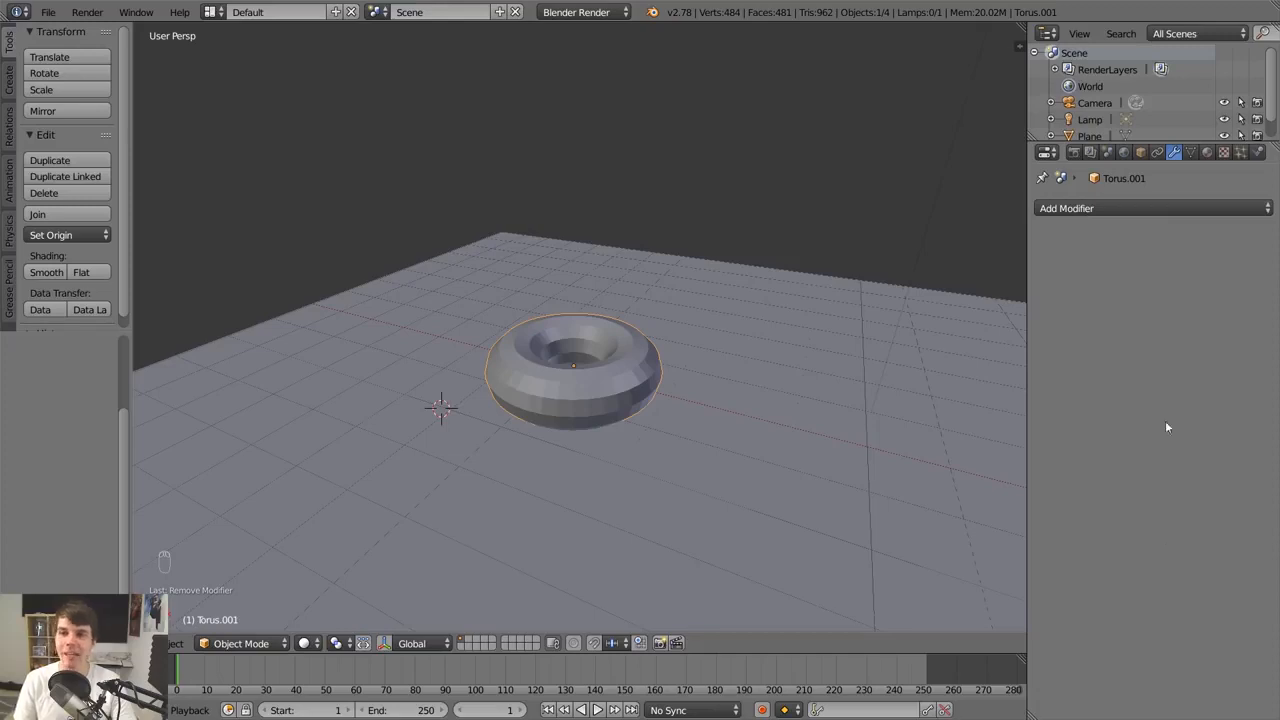
Look through the modifiers available for the torus
click(1134, 206)
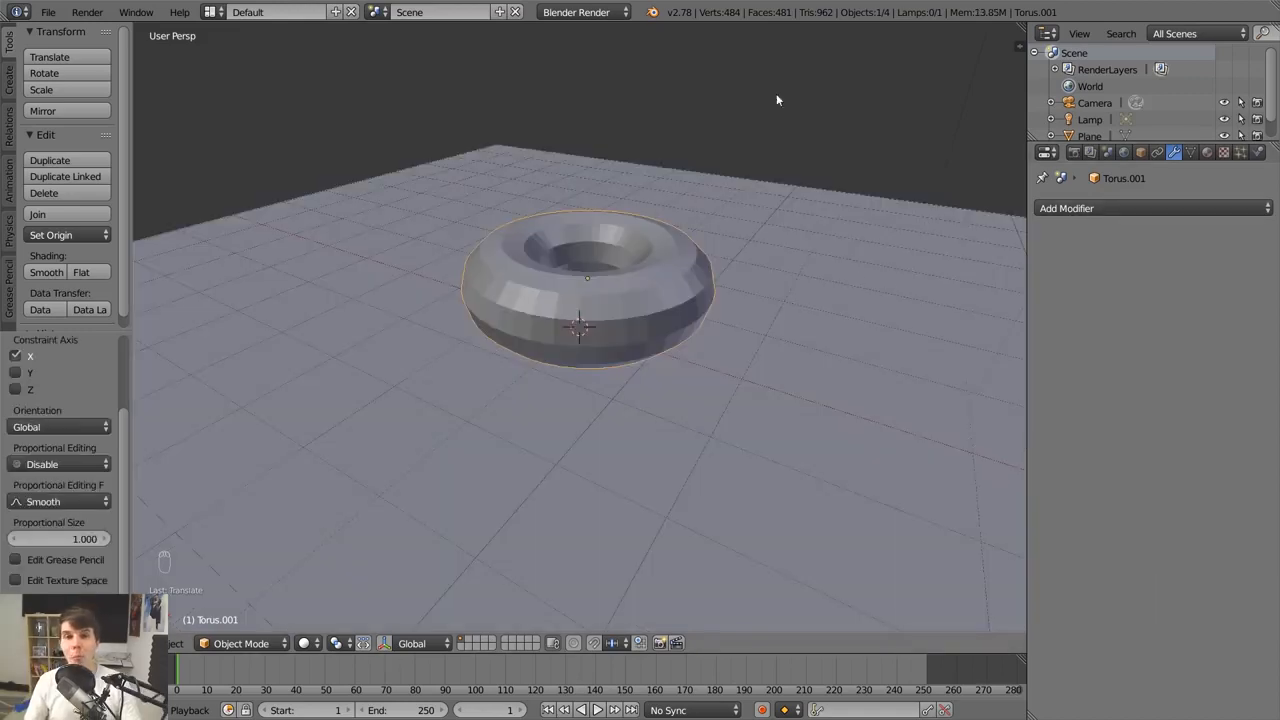
click(1107, 208)
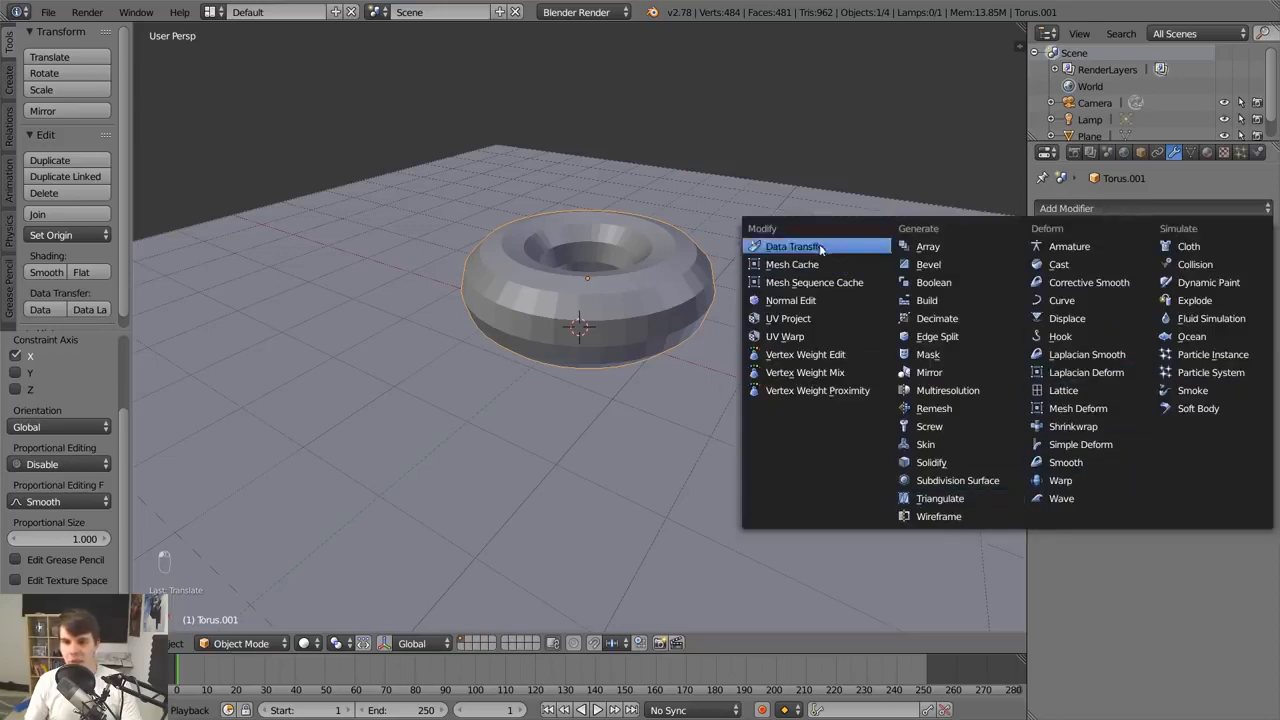
click(1114, 206)
click(1114, 205)
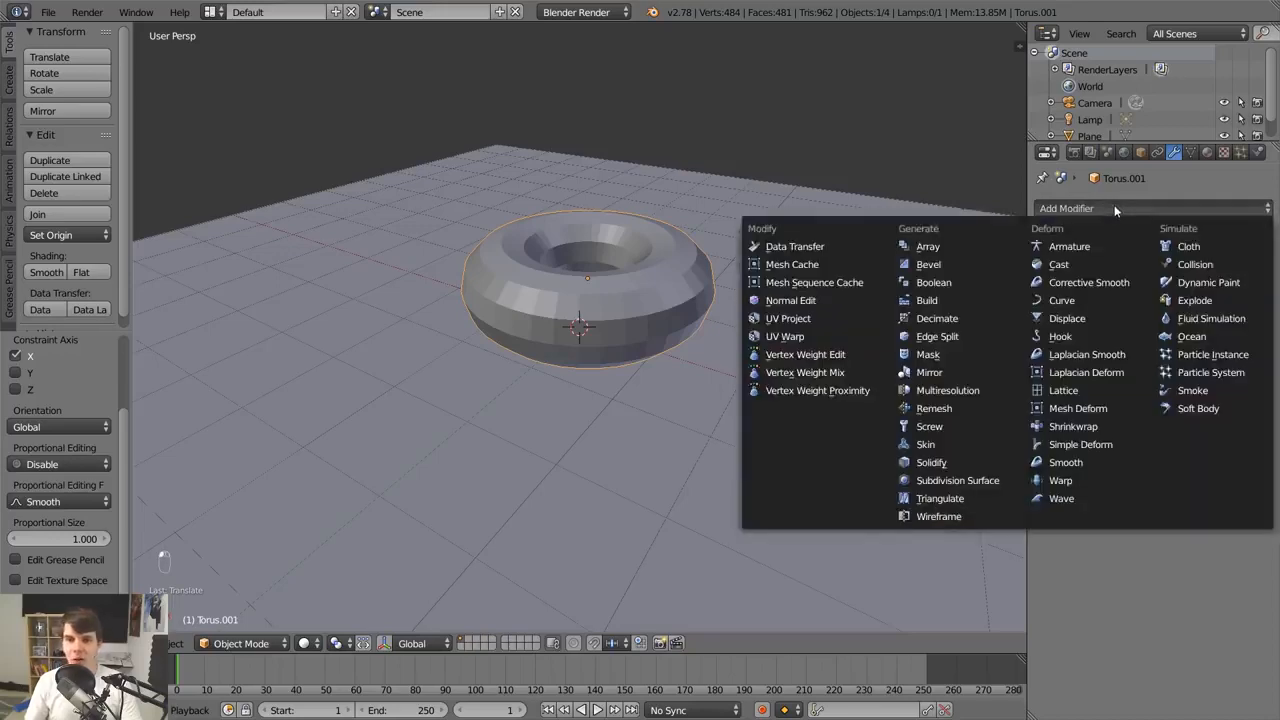
click(1114, 205)
Add a Subdivision Surface modifier to the torus
scroll(800, 322, up, 2)
scroll(801, 318, up, 2)
scroll(801, 318, down, 1)
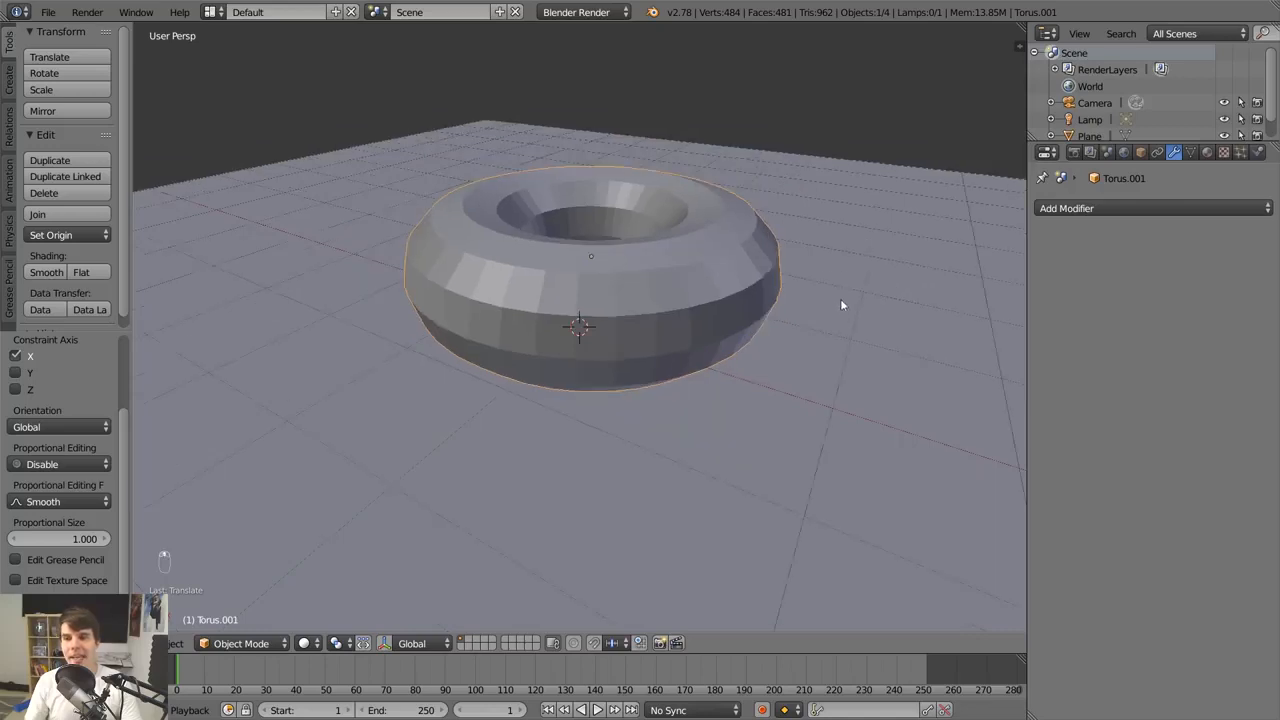
middle_drag(841, 300, 826, 376)
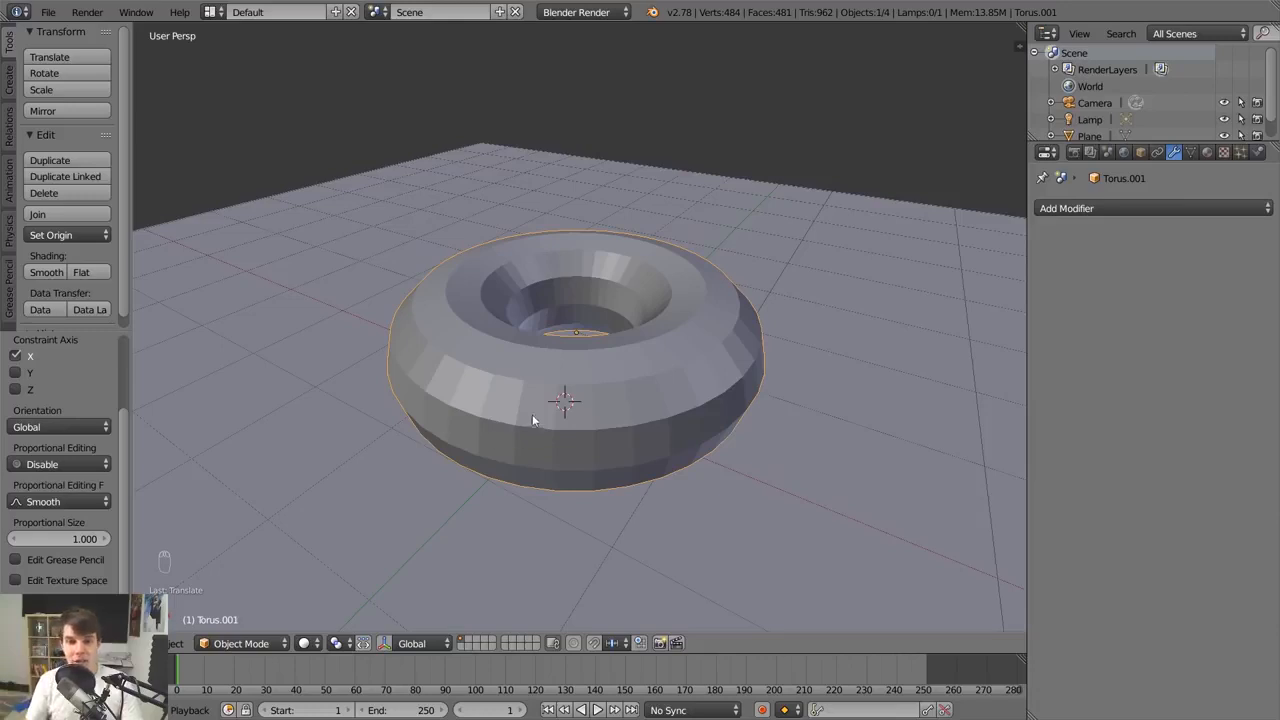
scroll(514, 390, up, 5)
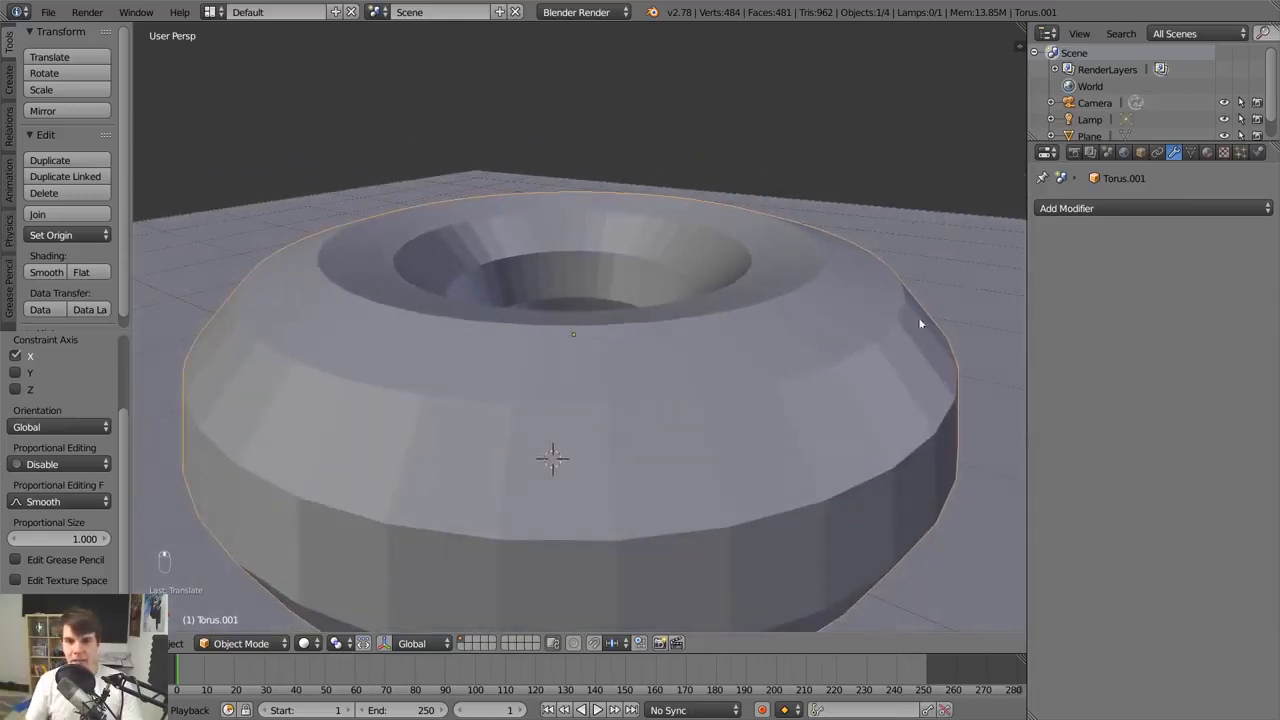
scroll(926, 368, down, 2)
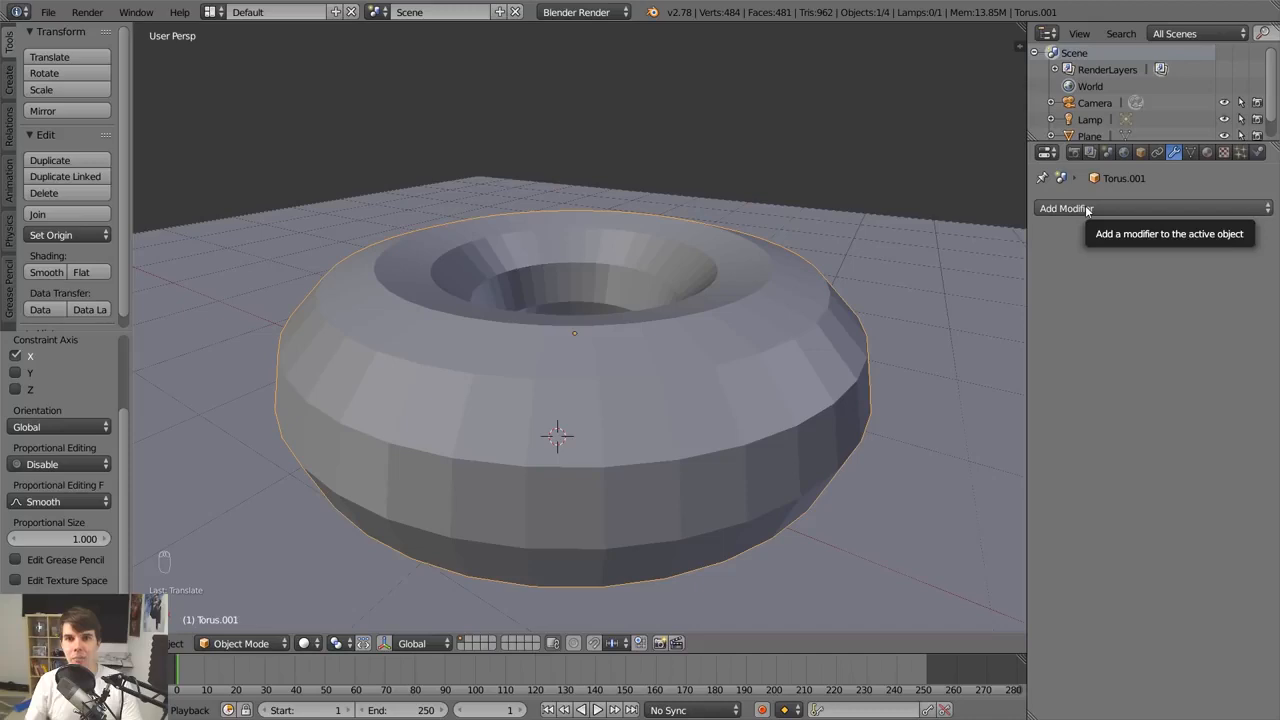
click(1085, 208)
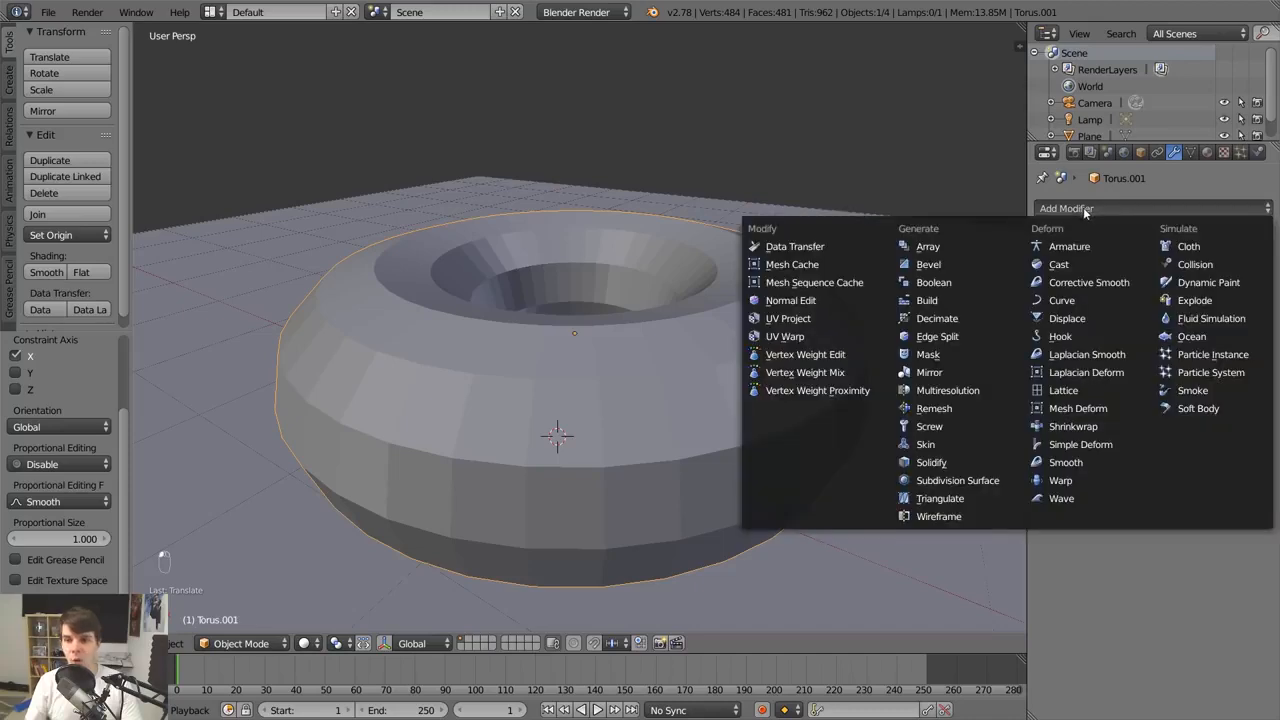
click(1004, 481)
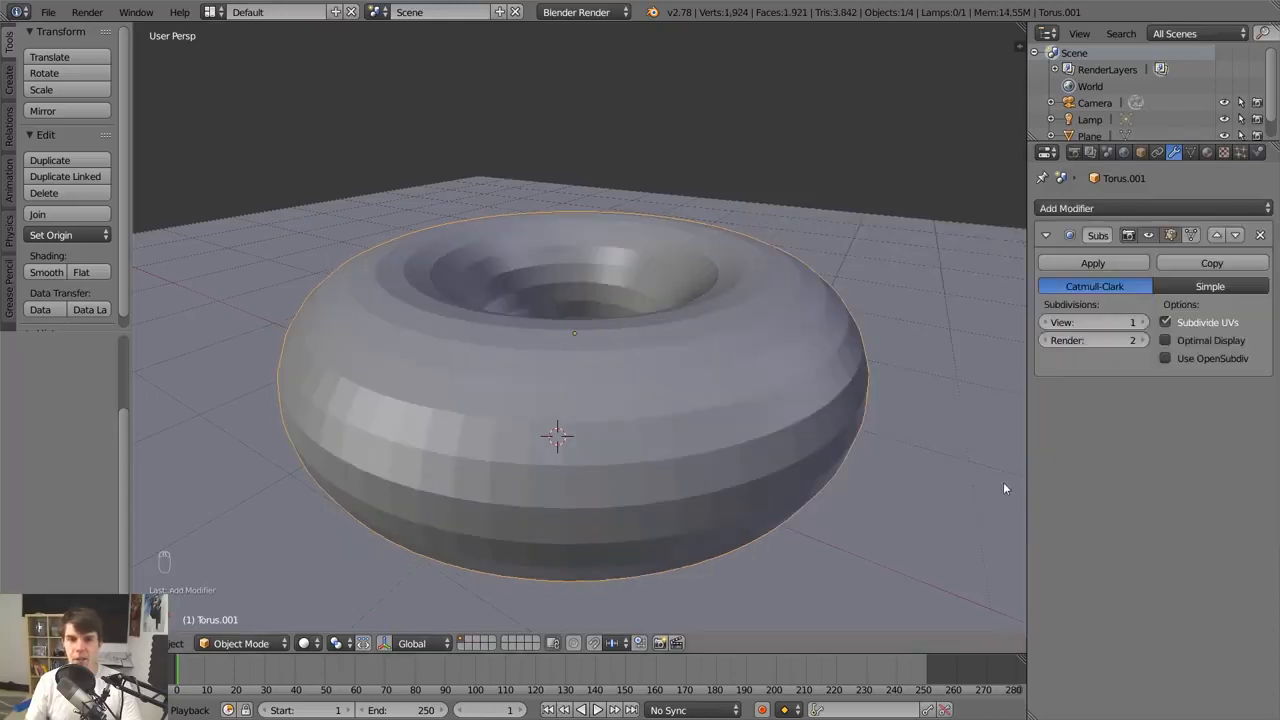
Raise the Subdivision Surface modifier's viewport subdivisions to 3, lower them for comparison, and restore 3
click(1146, 322)
click(1146, 322)
click(1146, 322)
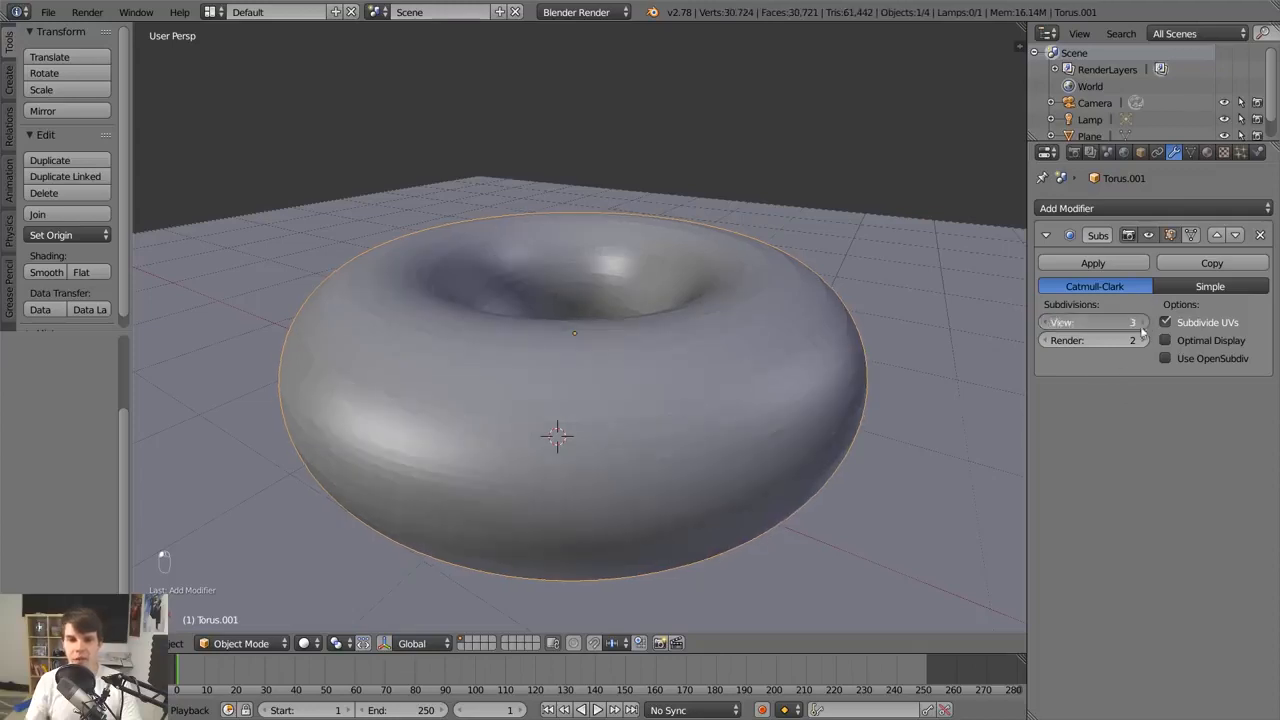
click(1045, 322)
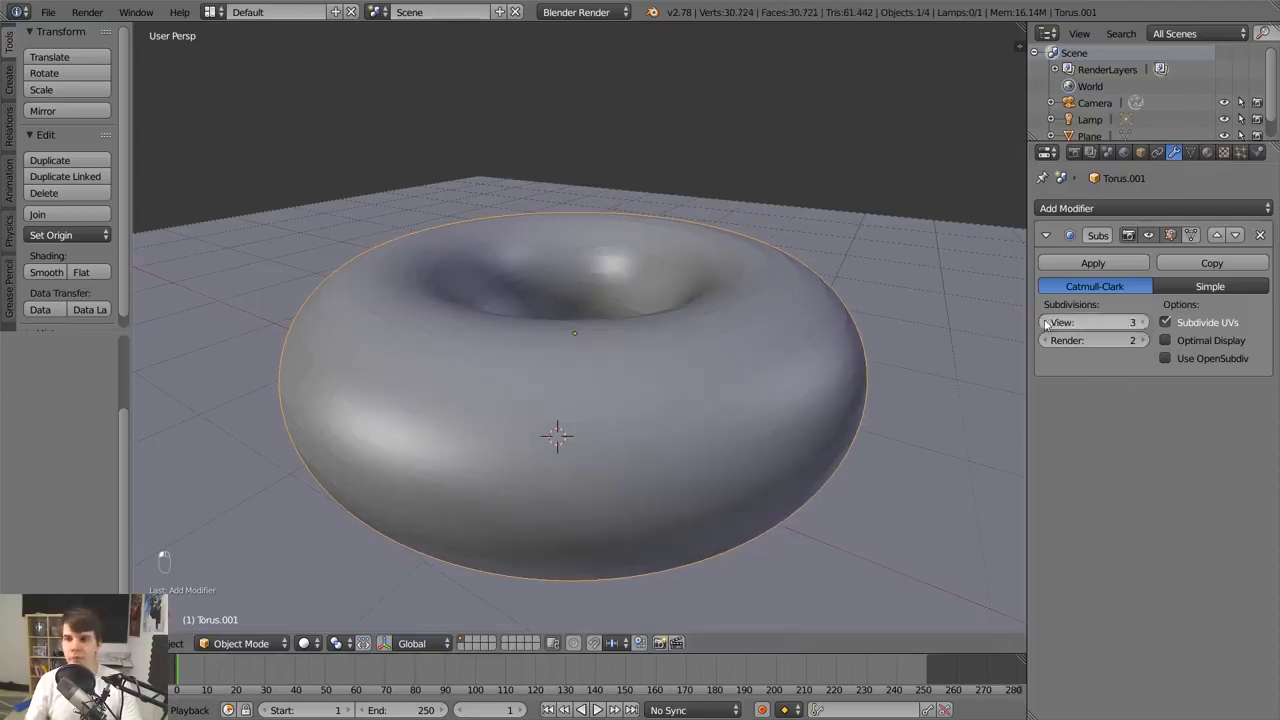
click(1045, 322)
click(1045, 322)
click(1142, 322)
click(1142, 322)
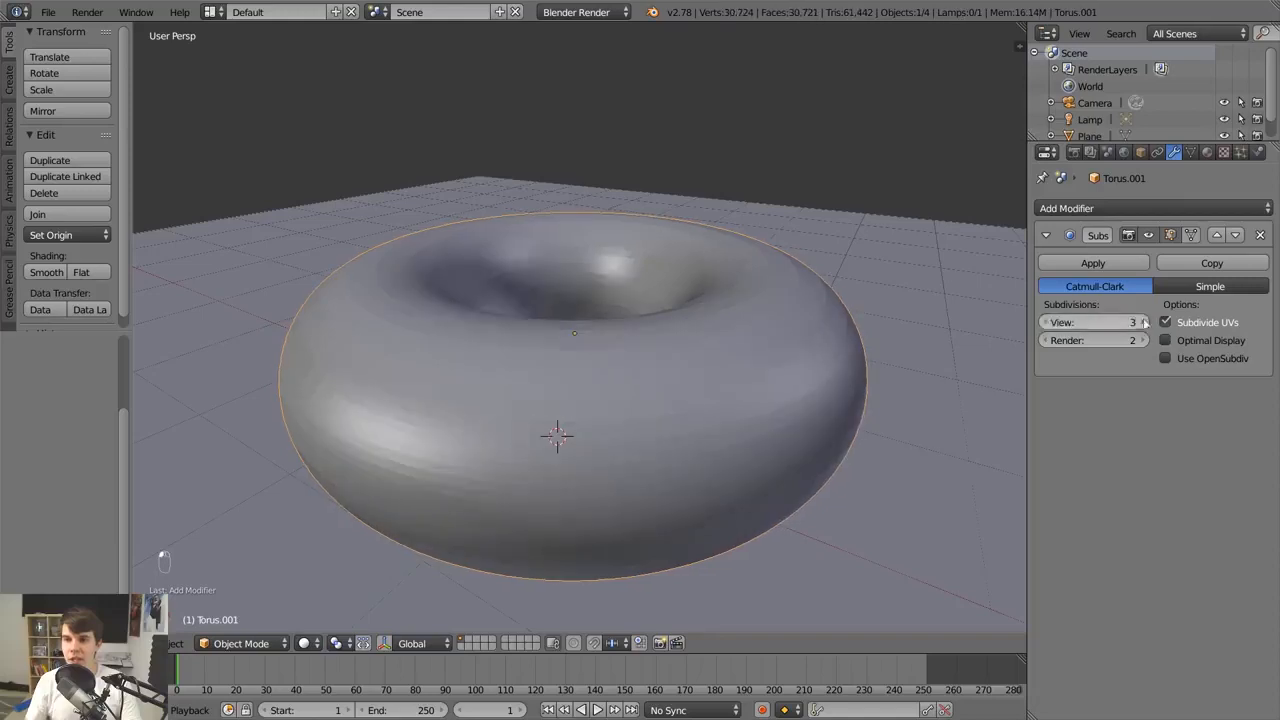
Lower the modifier's viewport subdivisions to 0 and raise them back to 1
click(1045, 323)
click(1045, 323)
click(1045, 322)
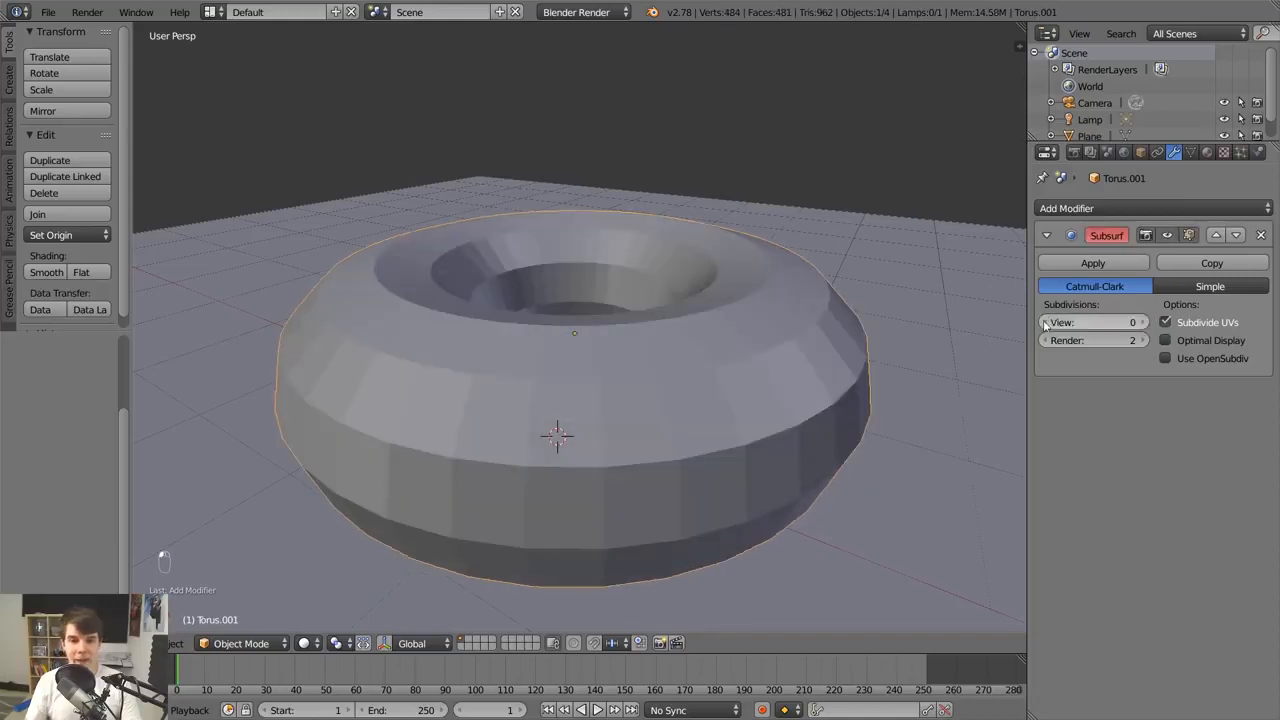
click(1142, 322)
scroll(810, 404, down, 1)
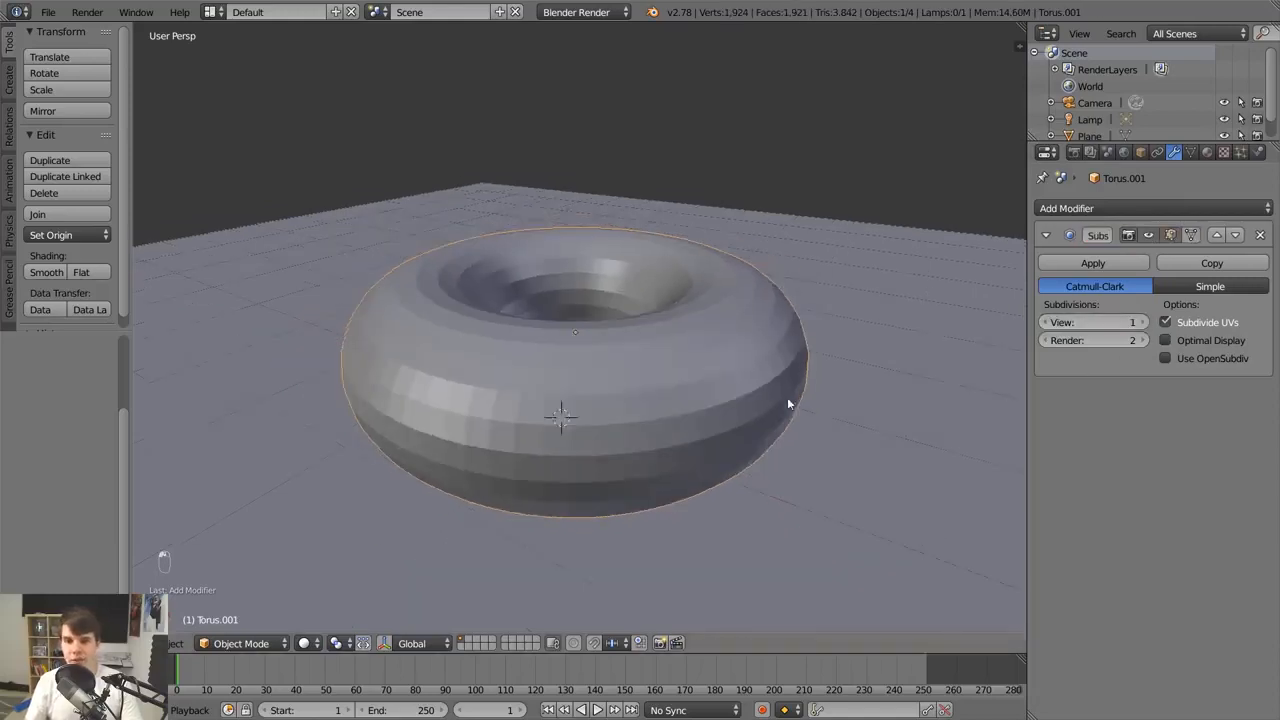
Compare the torus surface up close with viewport subdivisions at 3, and return the level to 1
scroll(787, 397, up, 3)
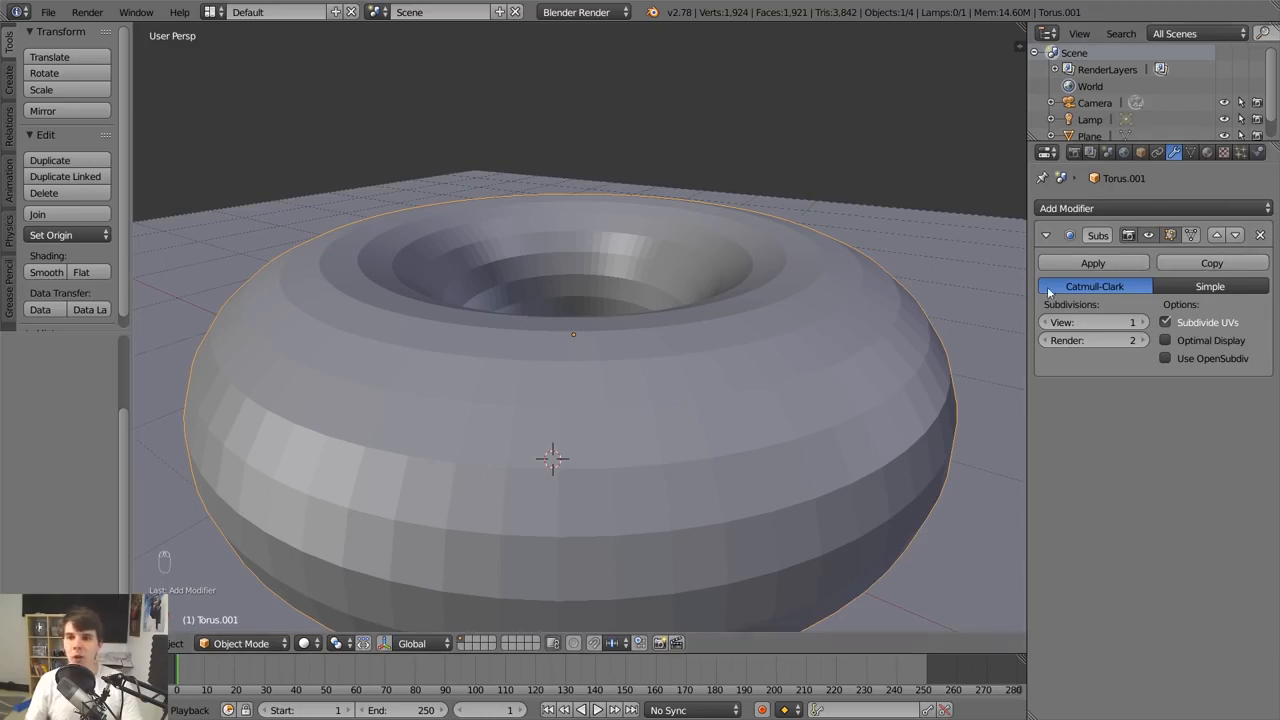
click(1143, 322)
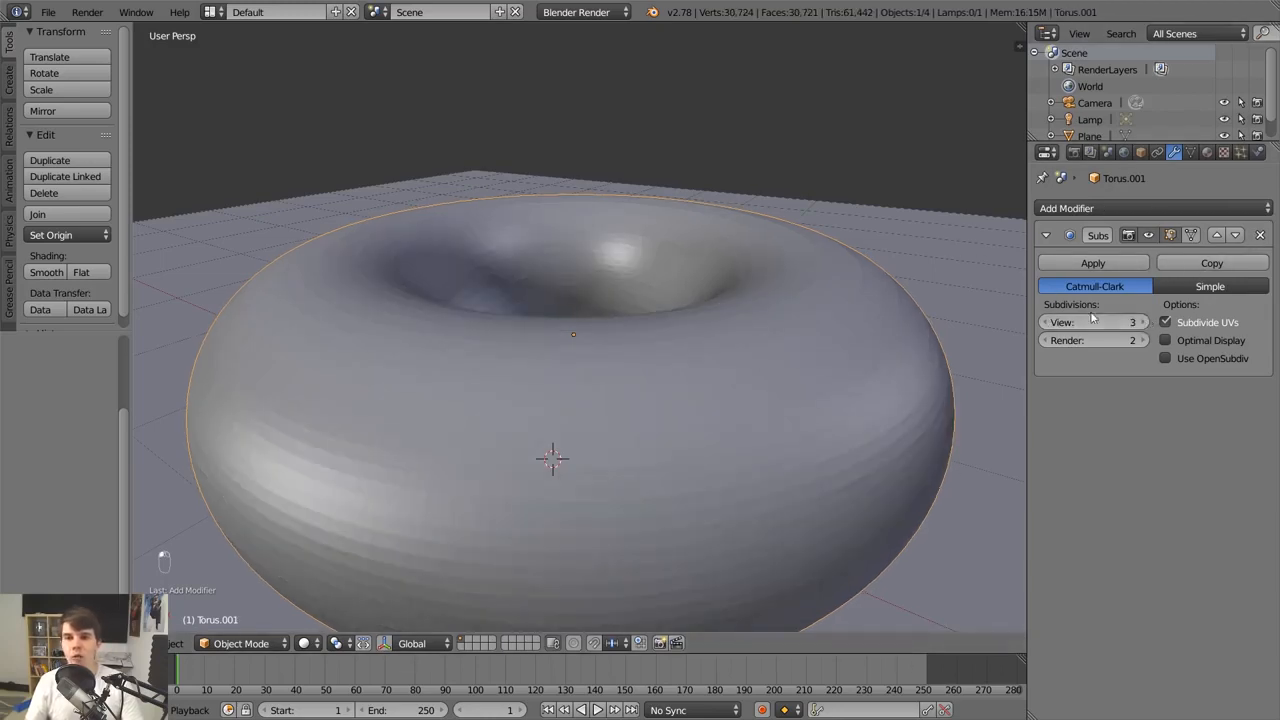
click(1045, 323)
scroll(650, 336, down, 5)
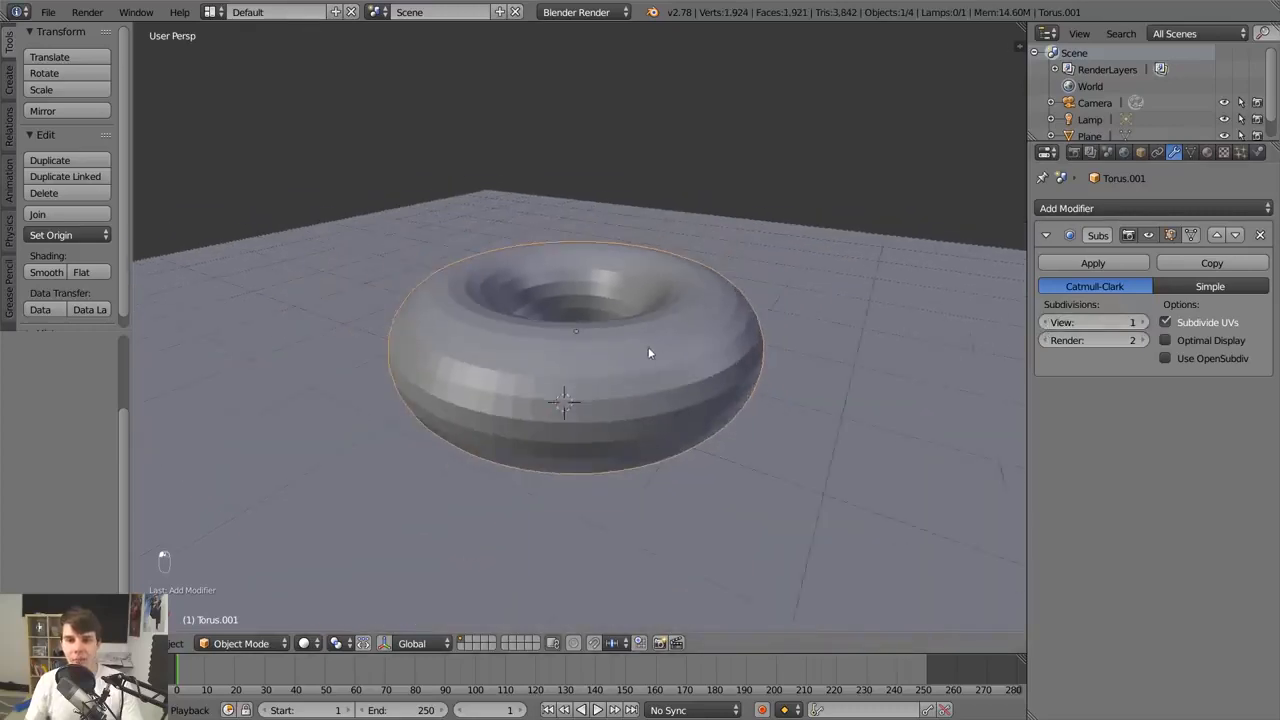
Snap the 3D cursor to the selected torus
mouse_move(664, 362)
middle_down()
mouse_move(754, 386)
mouse_move(824, 360)
middle_up()
key(shift+s)
click(728, 449)
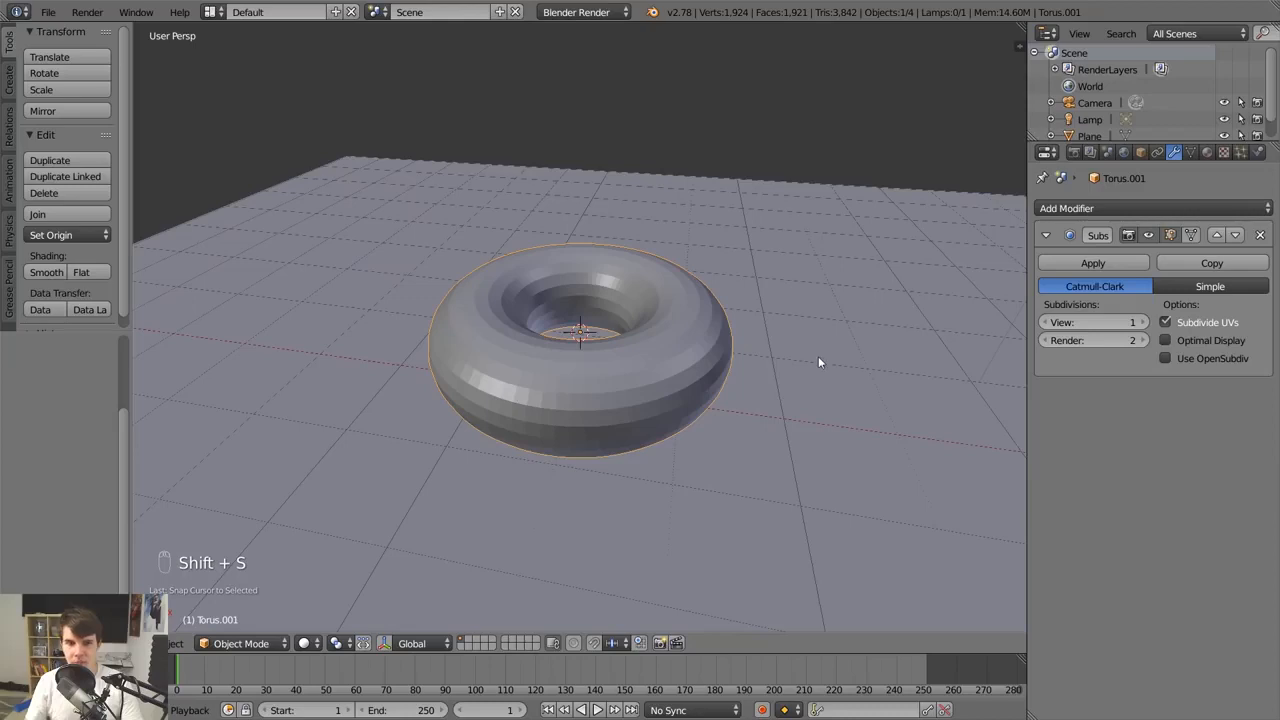
Add a second torus at the 3D cursor with 182 major segments and about 130 minor segments
key(shift+a)
mouse_move(720, 348)
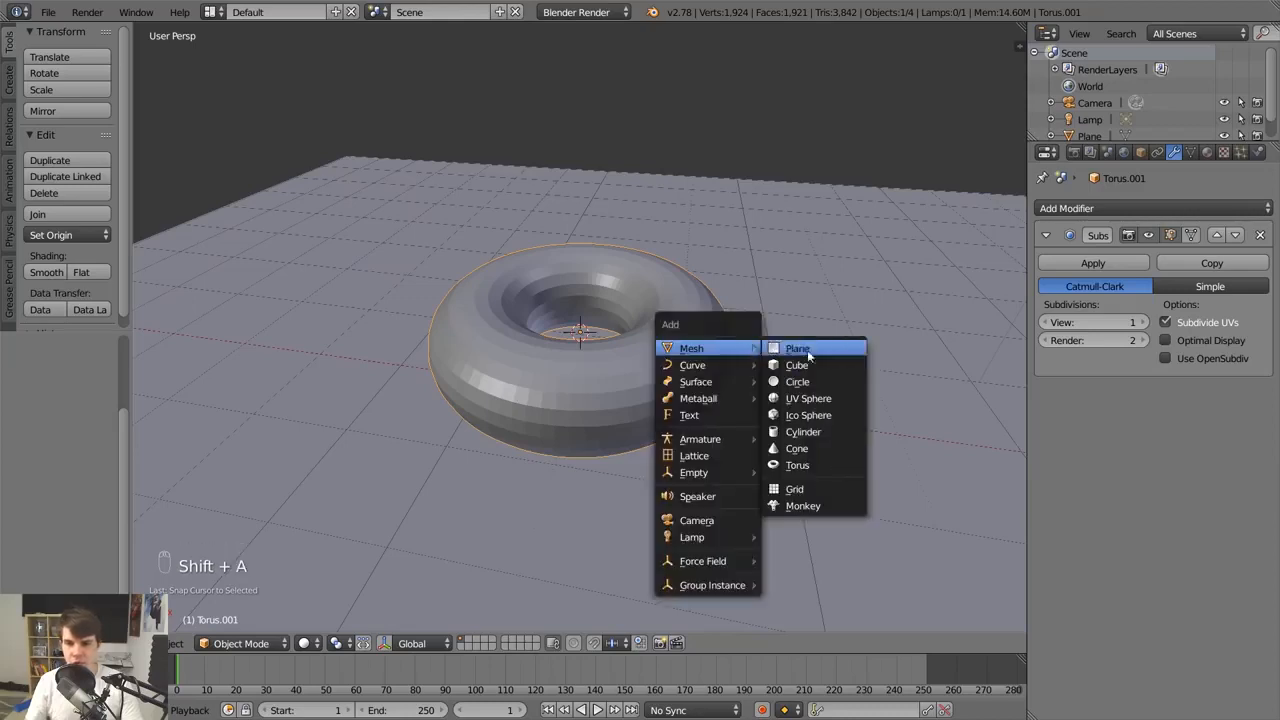
click(813, 466)
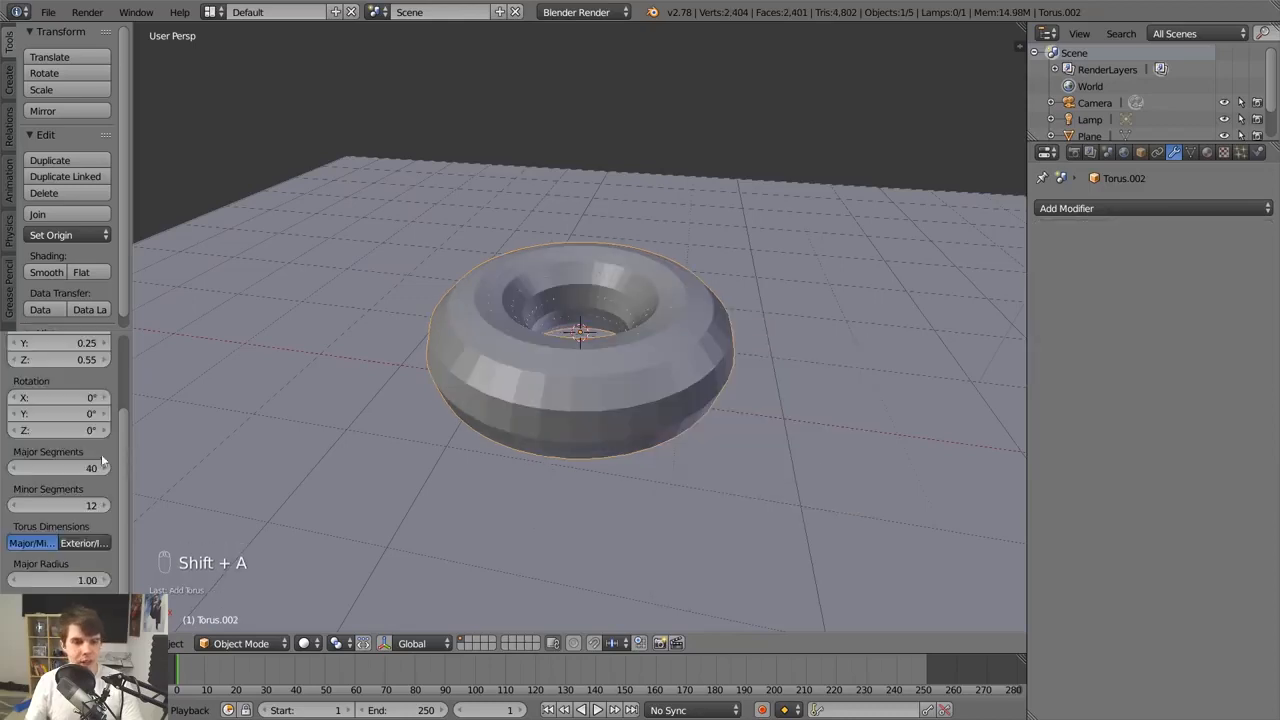
drag(95, 467, 100, 505)
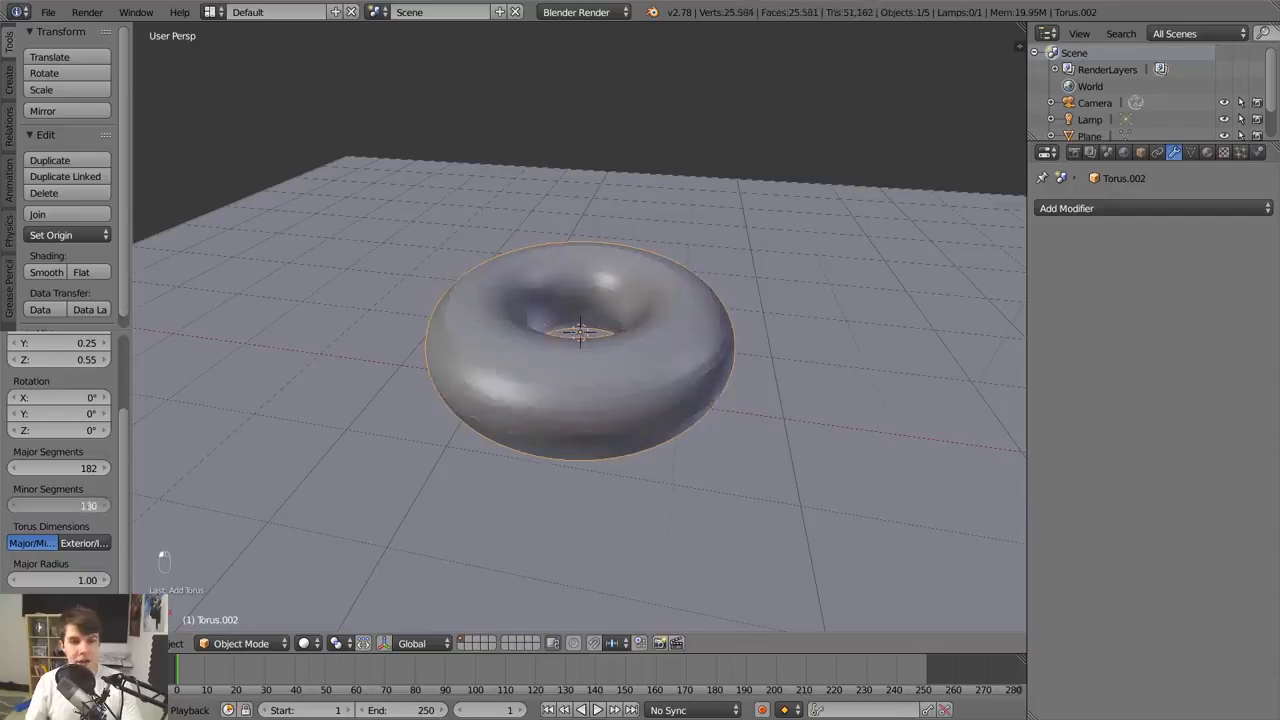
Move the new dense torus along the X axis until it is clear of the original torus
scroll(727, 348, down, 2)
key(g)
key(x)
click(458, 334)
scroll(454, 334, up, 3)
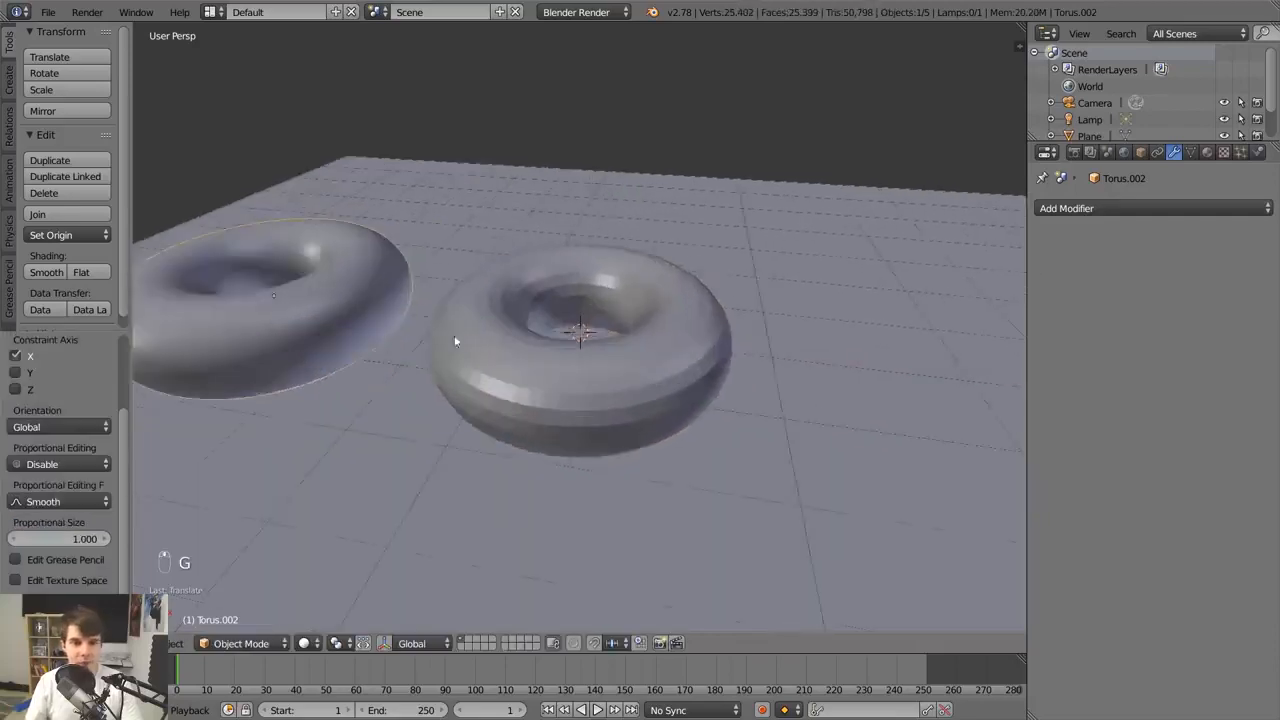
Examine the surface smoothness of the dense torus from several angles and distances beside the original torus
scroll(543, 356, up, 1)
middle_drag(589, 345, 548, 342)
scroll(574, 411, up, 2)
scroll(590, 402, down, 2)
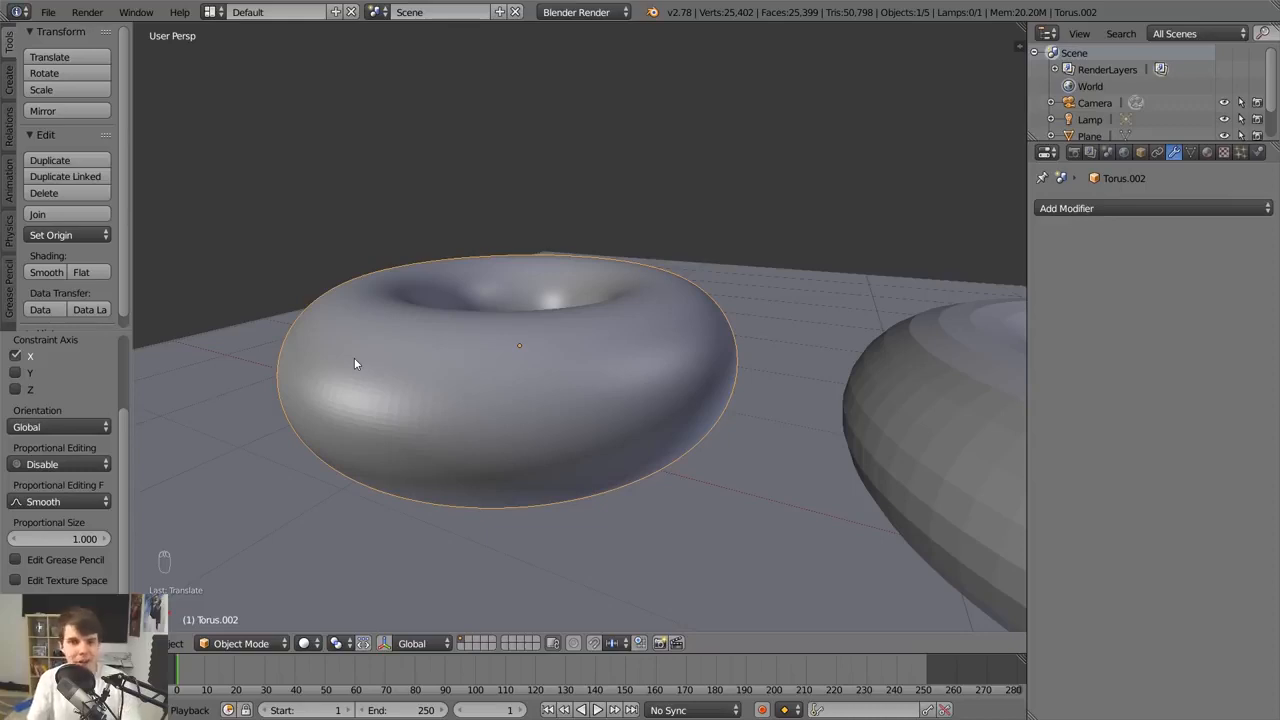
middle_drag(357, 360, 786, 380)
scroll(781, 374, up, 3)
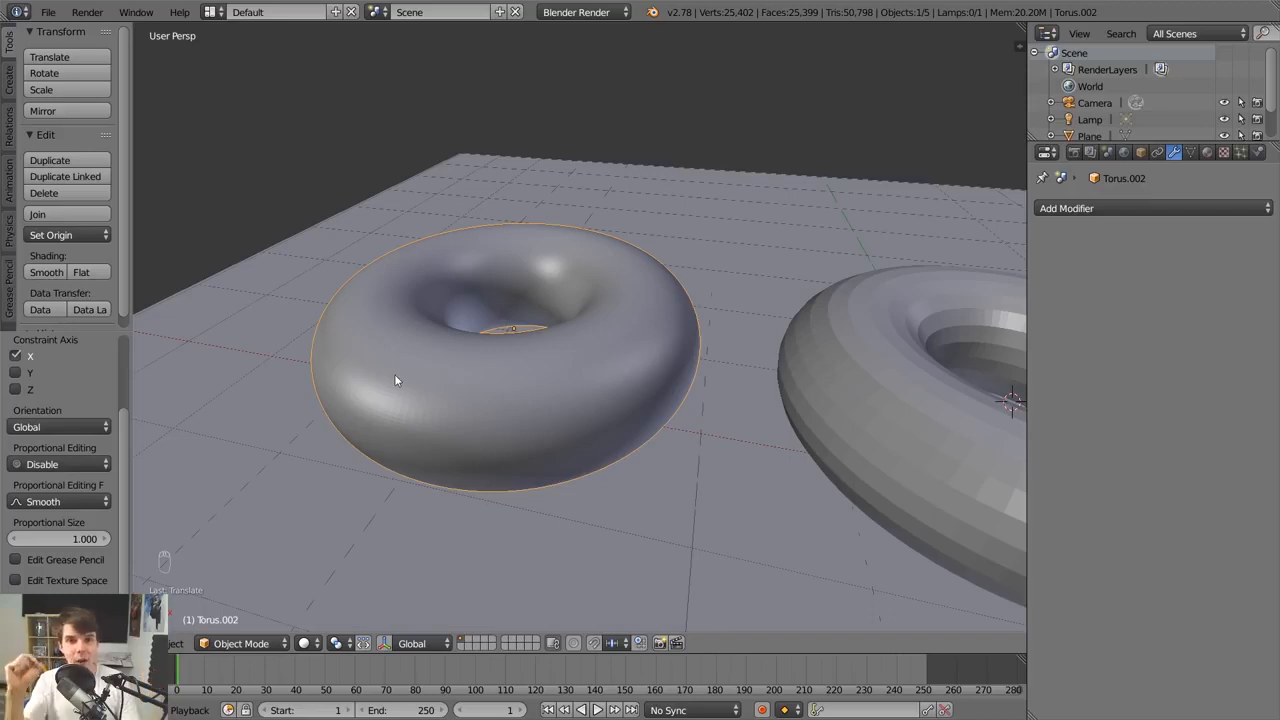
scroll(470, 362, down, 3)
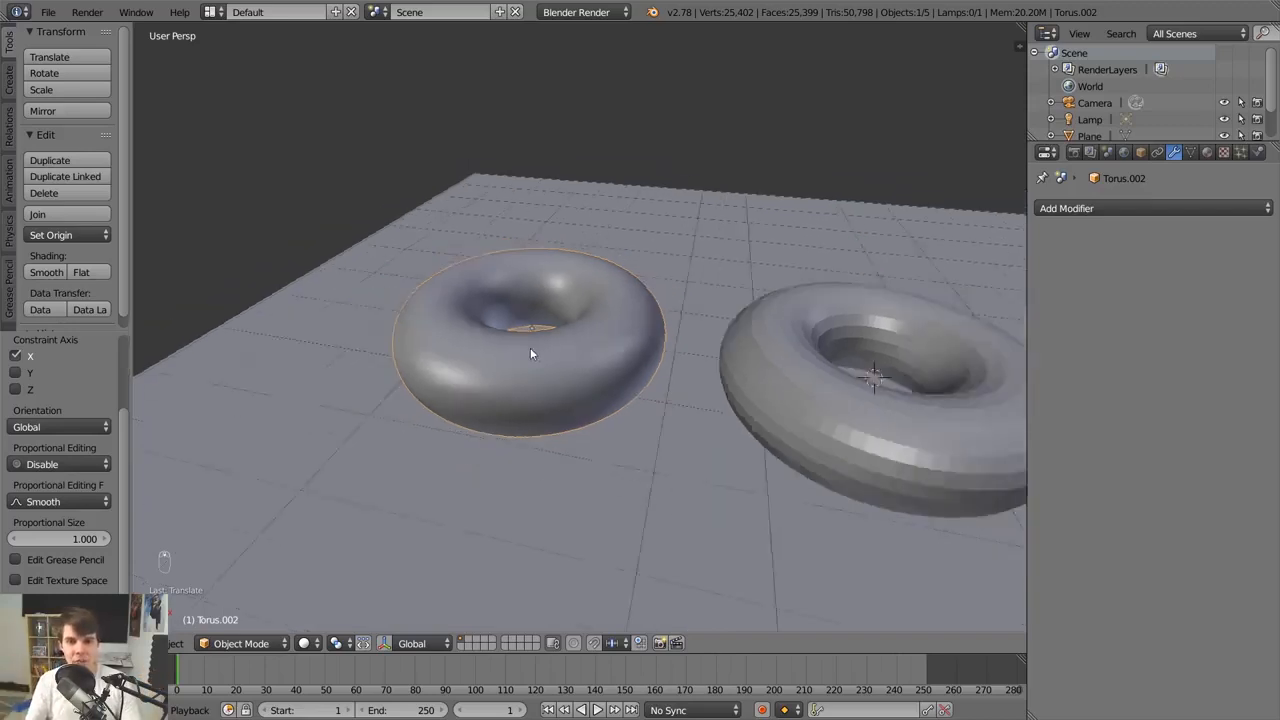
scroll(600, 345, up, 4)
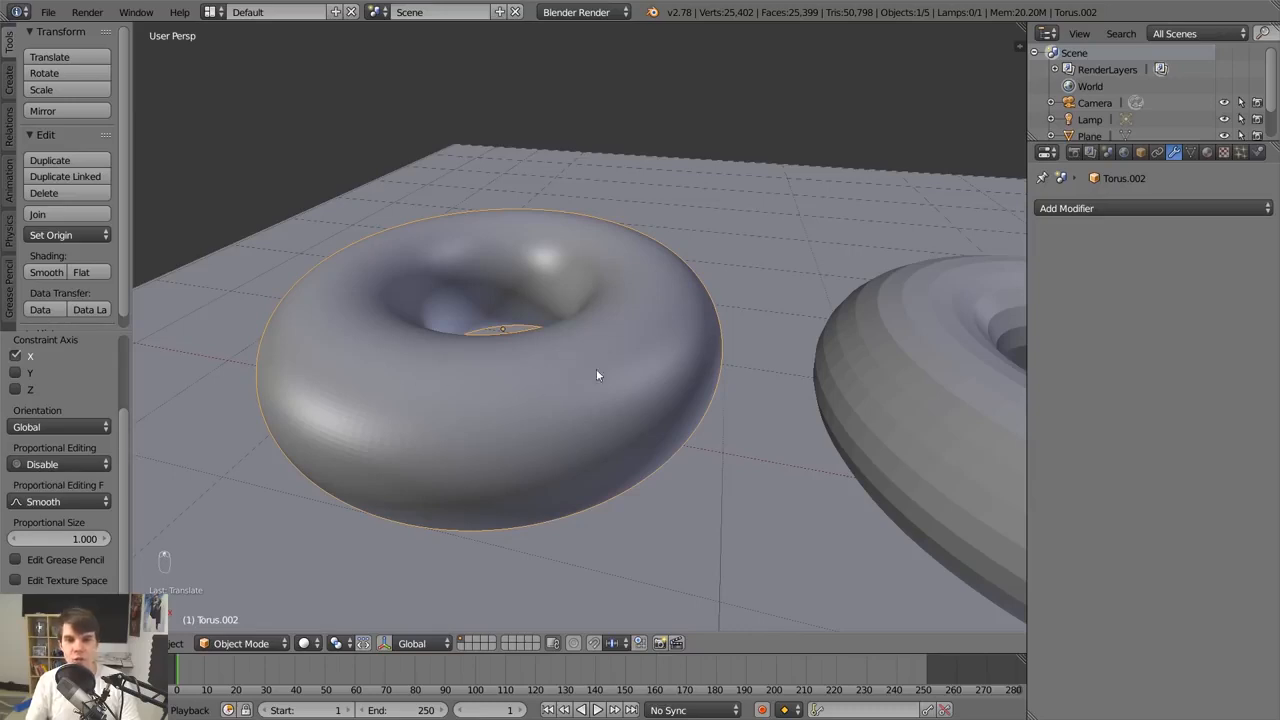
scroll(596, 374, down, 3)
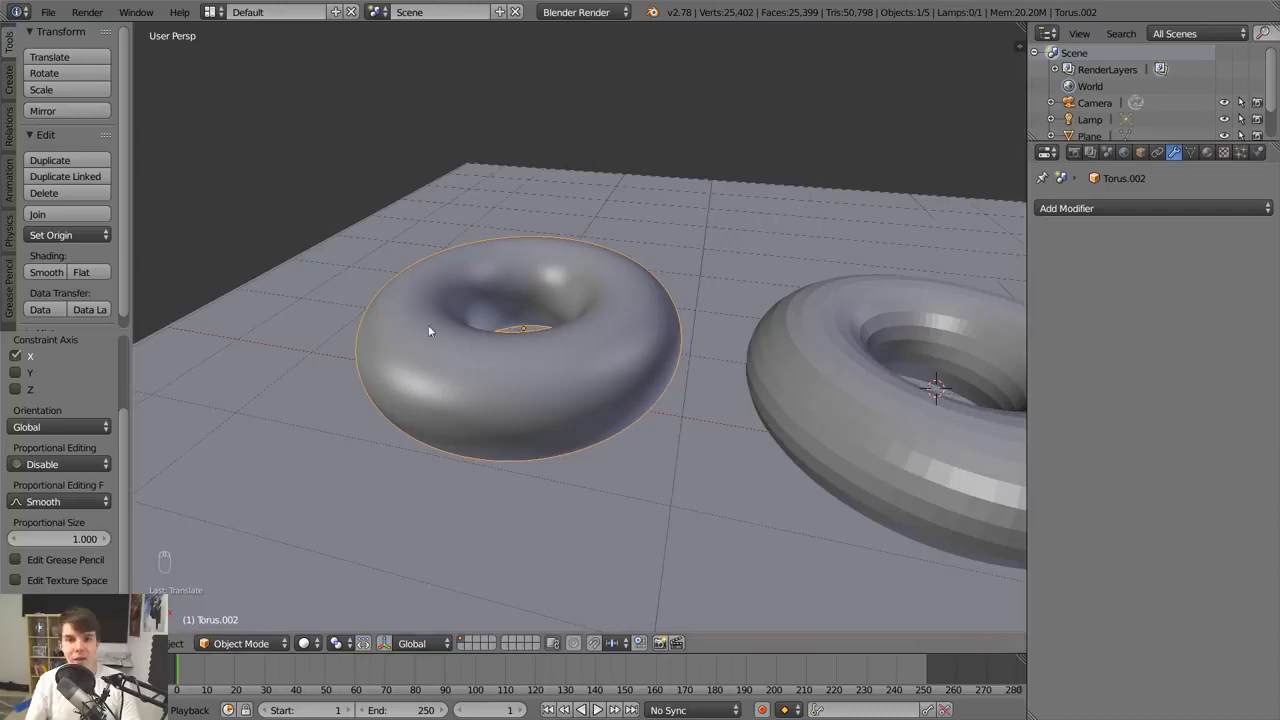
scroll(520, 338, up, 5)
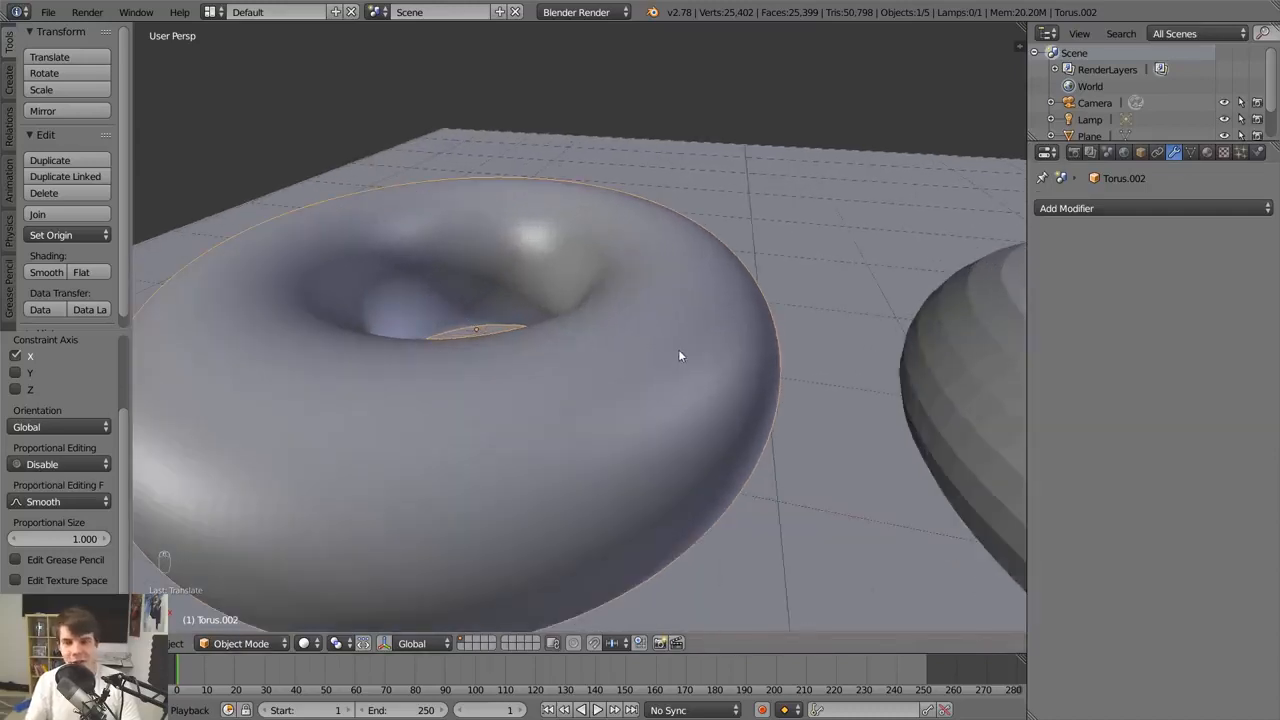
Switch the dense torus to Edit Mode and inspect its mesh grid
key(Tab)
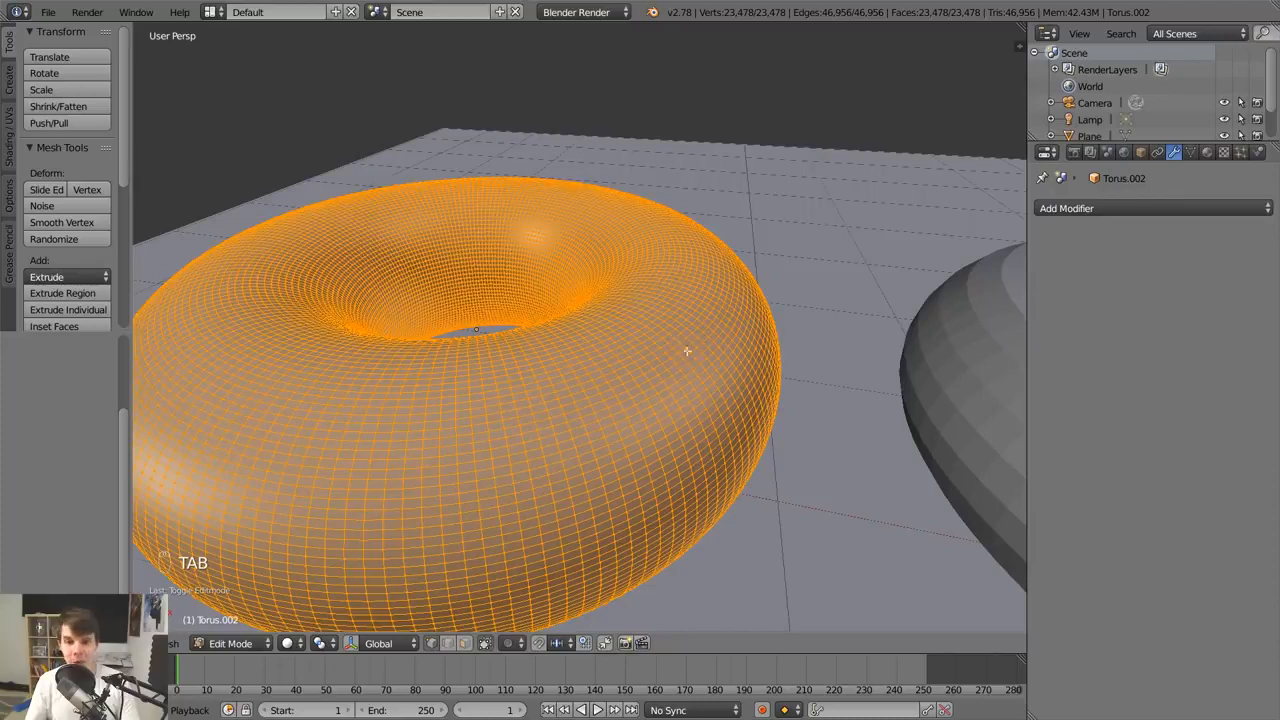
middle_drag(600, 405, 742, 349)
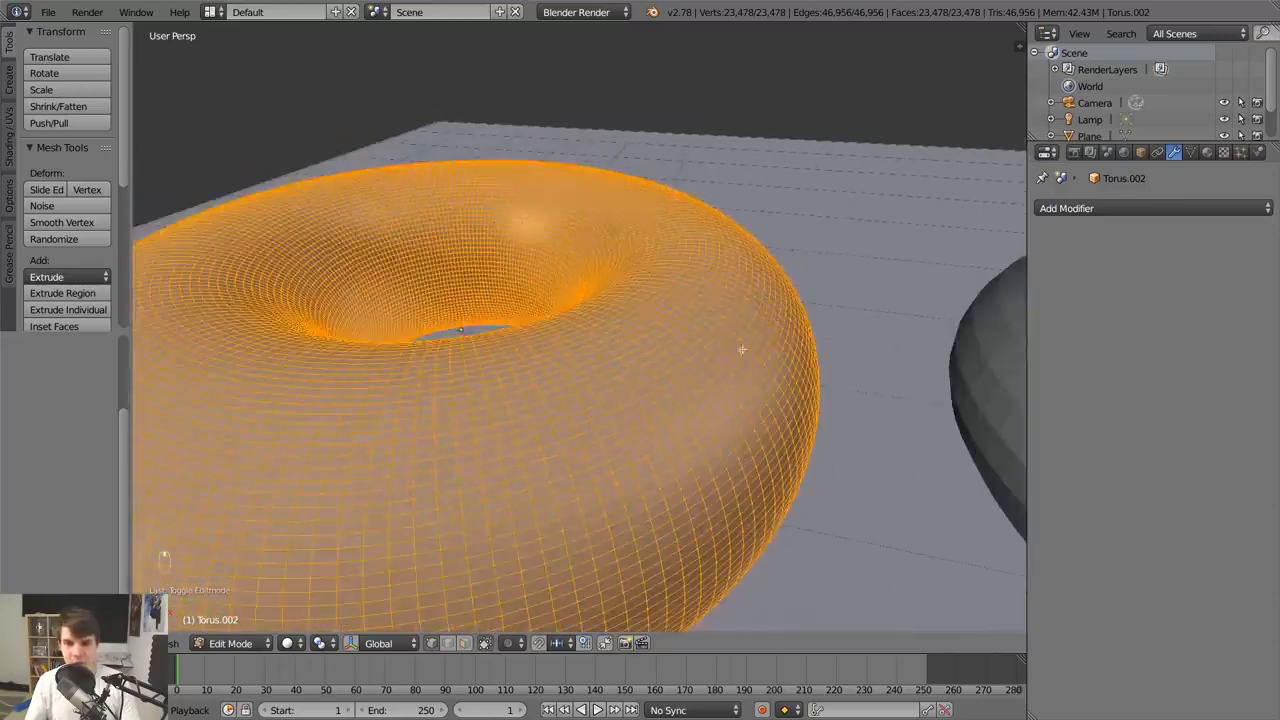
middle_drag(640, 404, 715, 402)
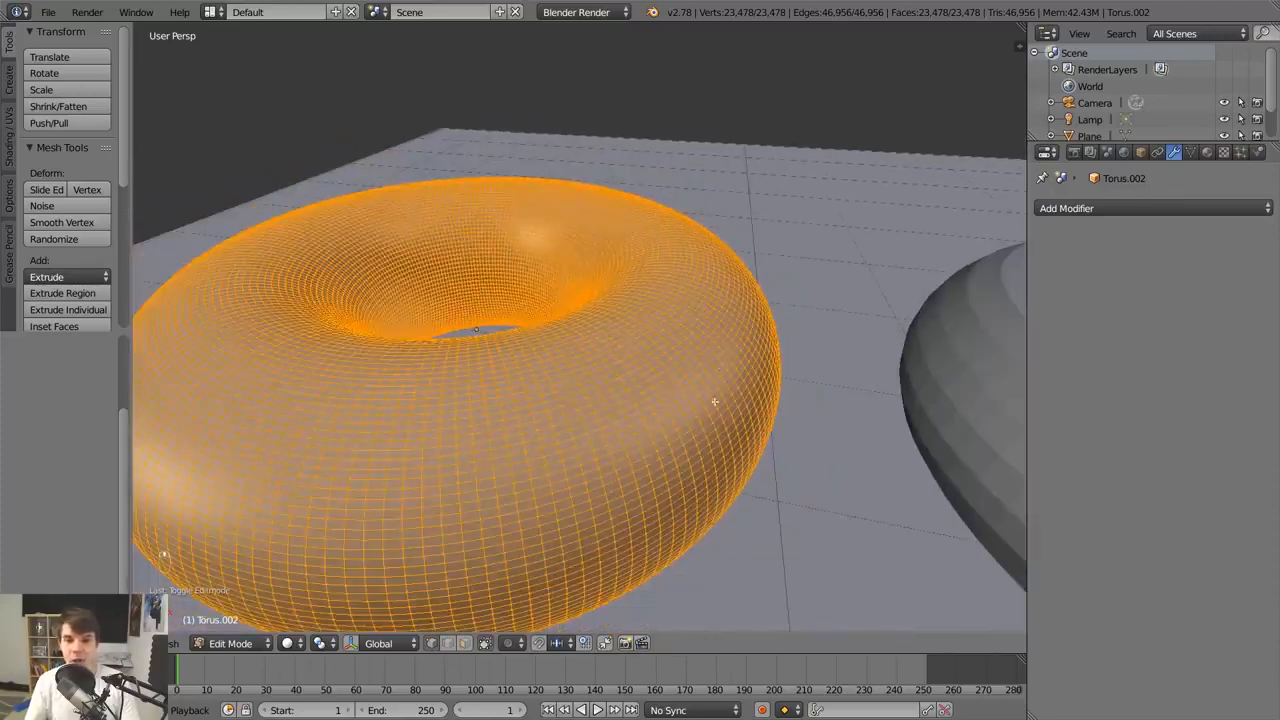
Return to Object Mode and delete the dense torus
key(Tab)
scroll(636, 411, down, 4)
key(x)
click(636, 411)
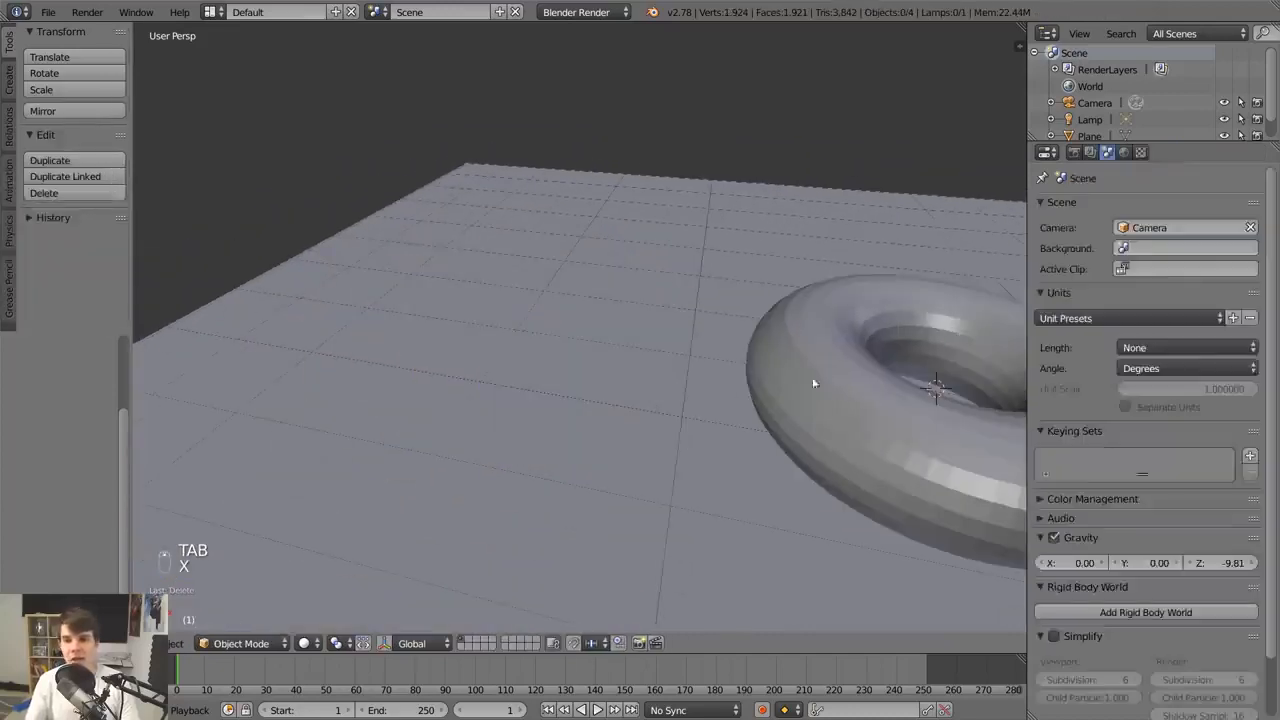
Select the original torus and try viewport subdivisions of 3 and 5, returning to 3 before adjusting the render subdivisions
right_click(814, 383)
middle_drag(814, 383, 505, 325)
scroll(436, 318, up, 3)
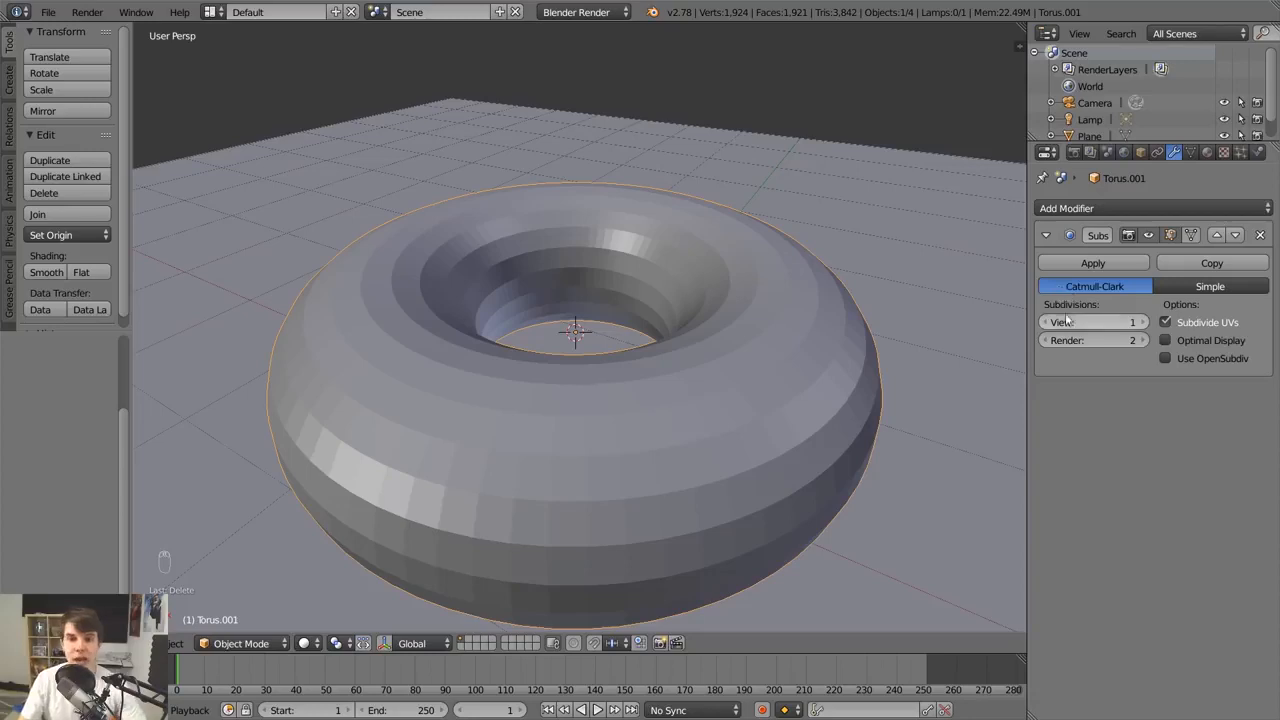
click(1141, 323)
click(1141, 323)
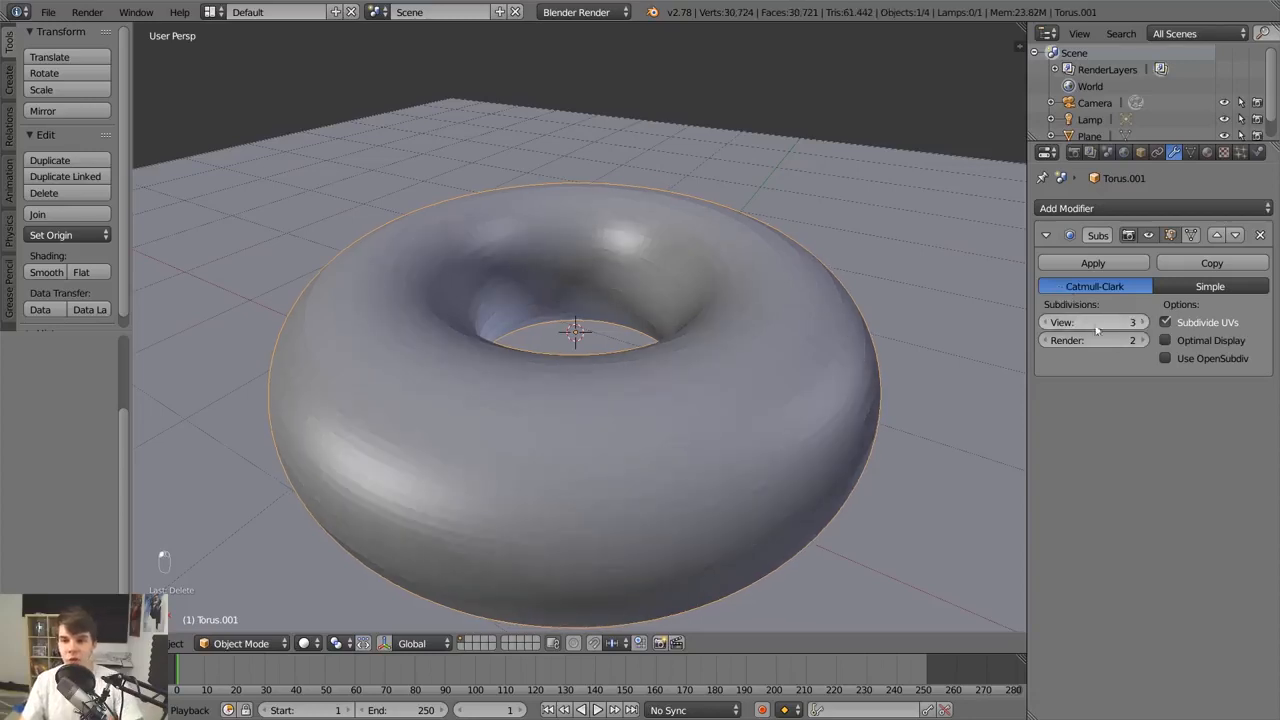
click(1047, 323)
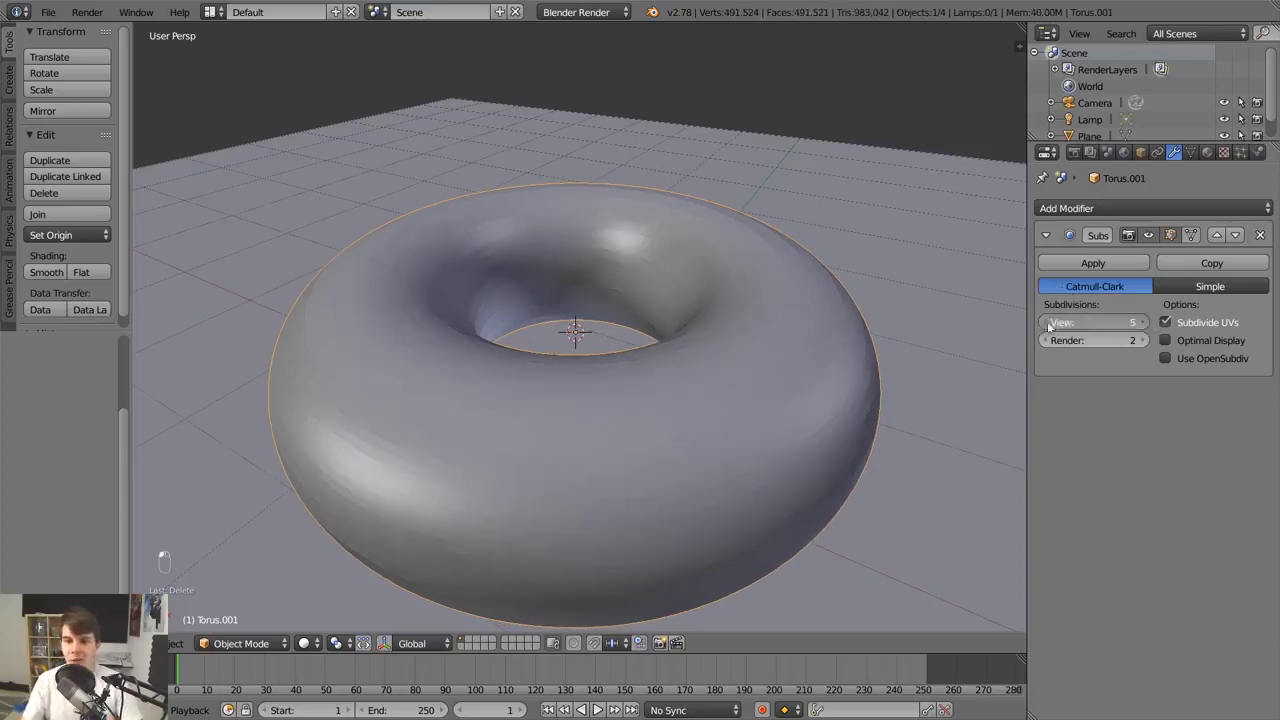
click(1141, 322)
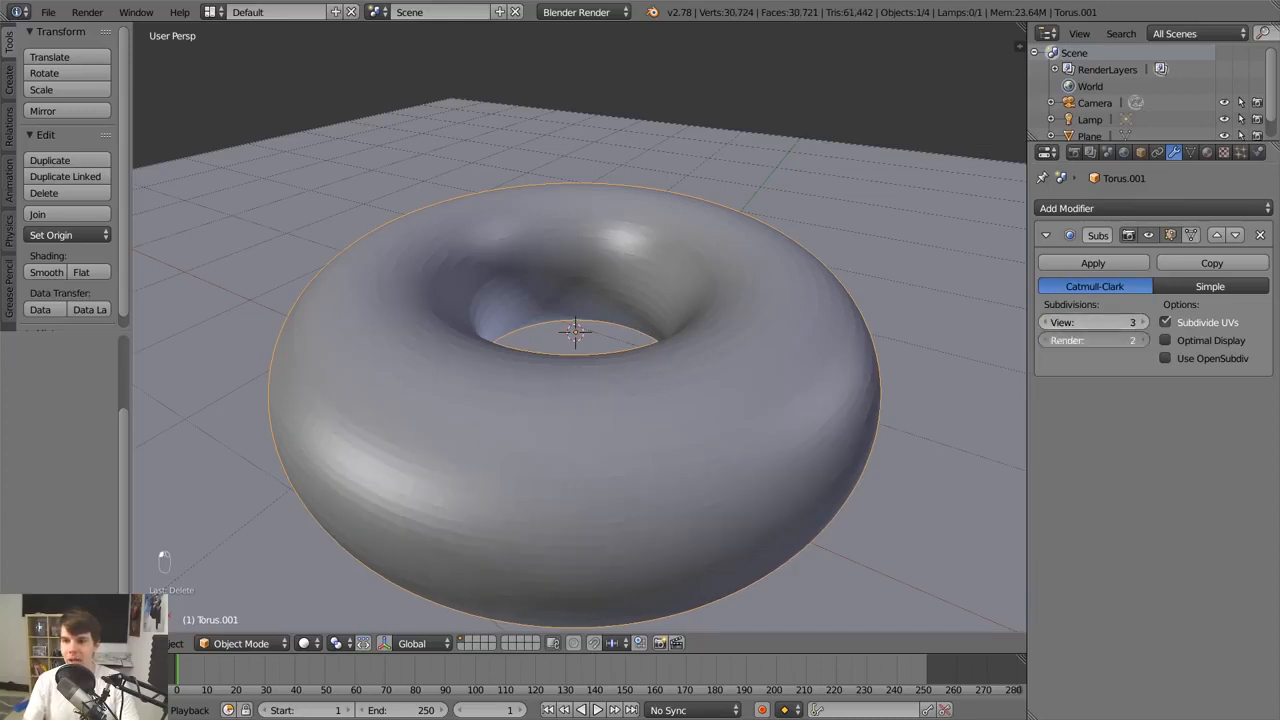
click(1141, 340)
Remove the Subdivision Surface modifier from the torus and add a fresh one
click(1262, 233)
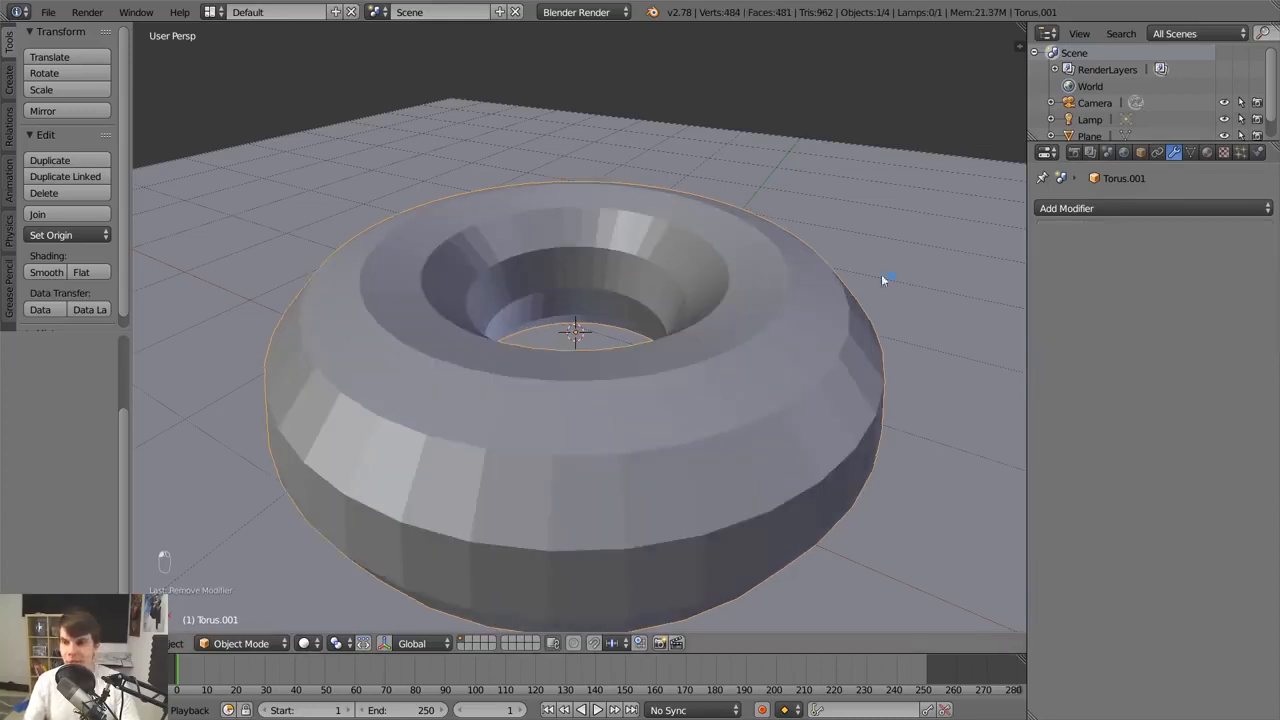
click(1086, 207)
click(949, 481)
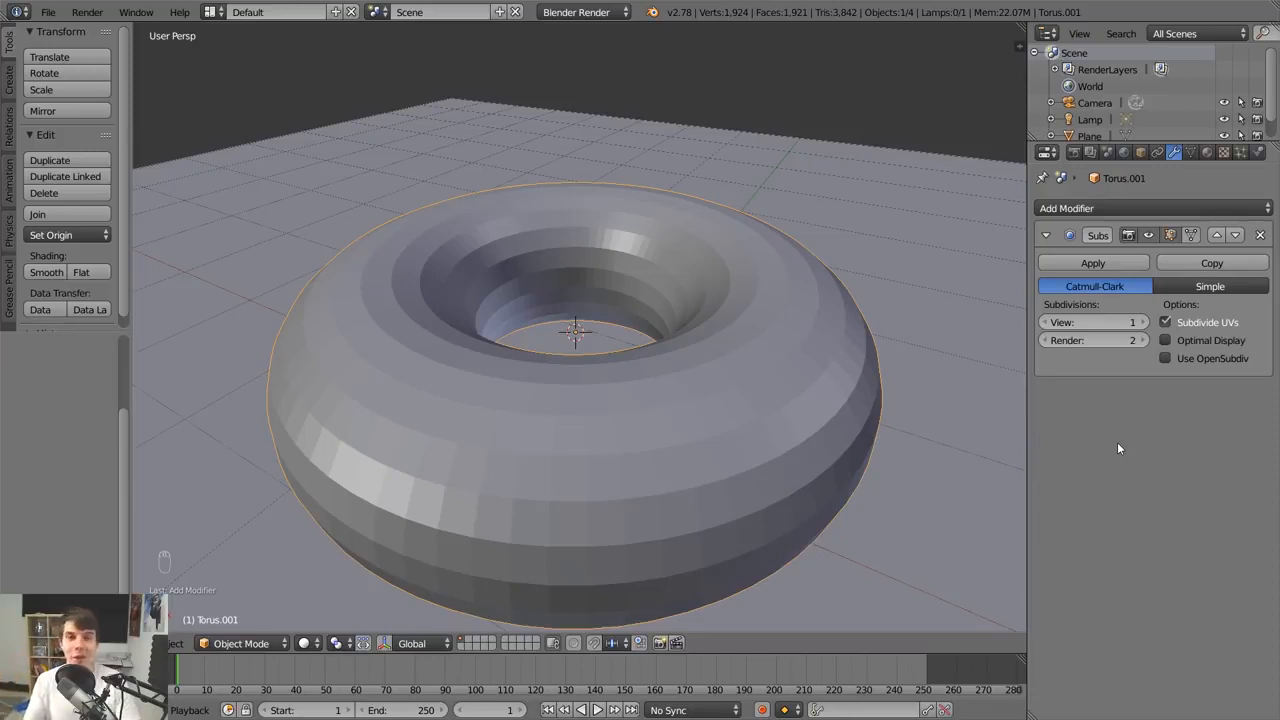
Set the new modifier's viewport subdivisions to 0 and inspect the torus's coarse faces up close
scroll(650, 432, up, 4)
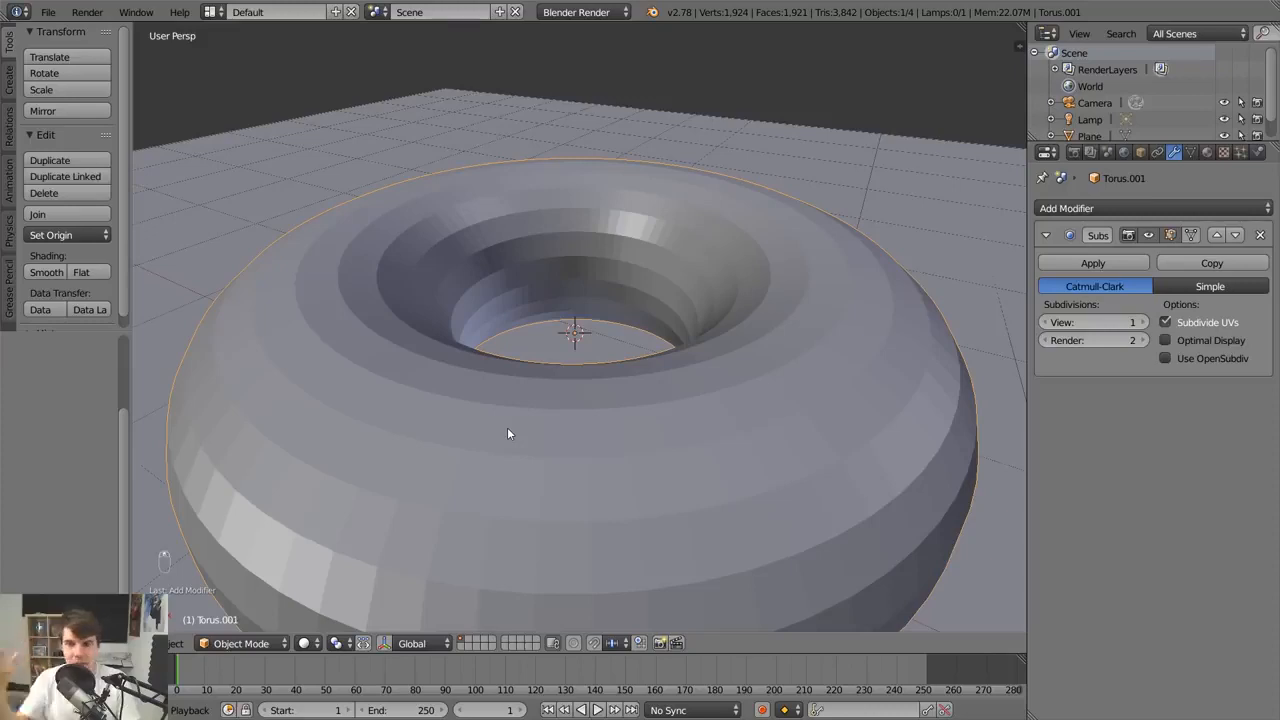
scroll(394, 437, down, 1)
middle_drag(394, 437, 396, 327)
scroll(311, 343, up, 1)
scroll(396, 327, up, 1)
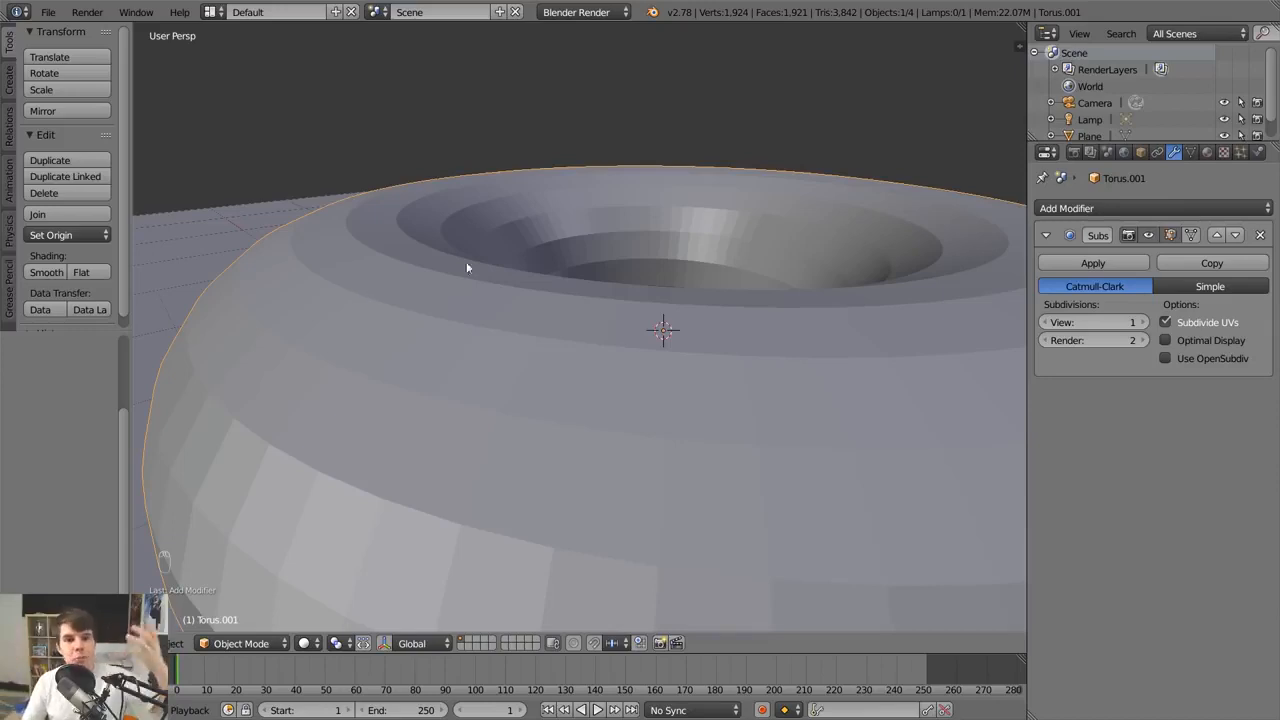
scroll(768, 267, down, 1)
click(1044, 322)
scroll(787, 386, up, 1)
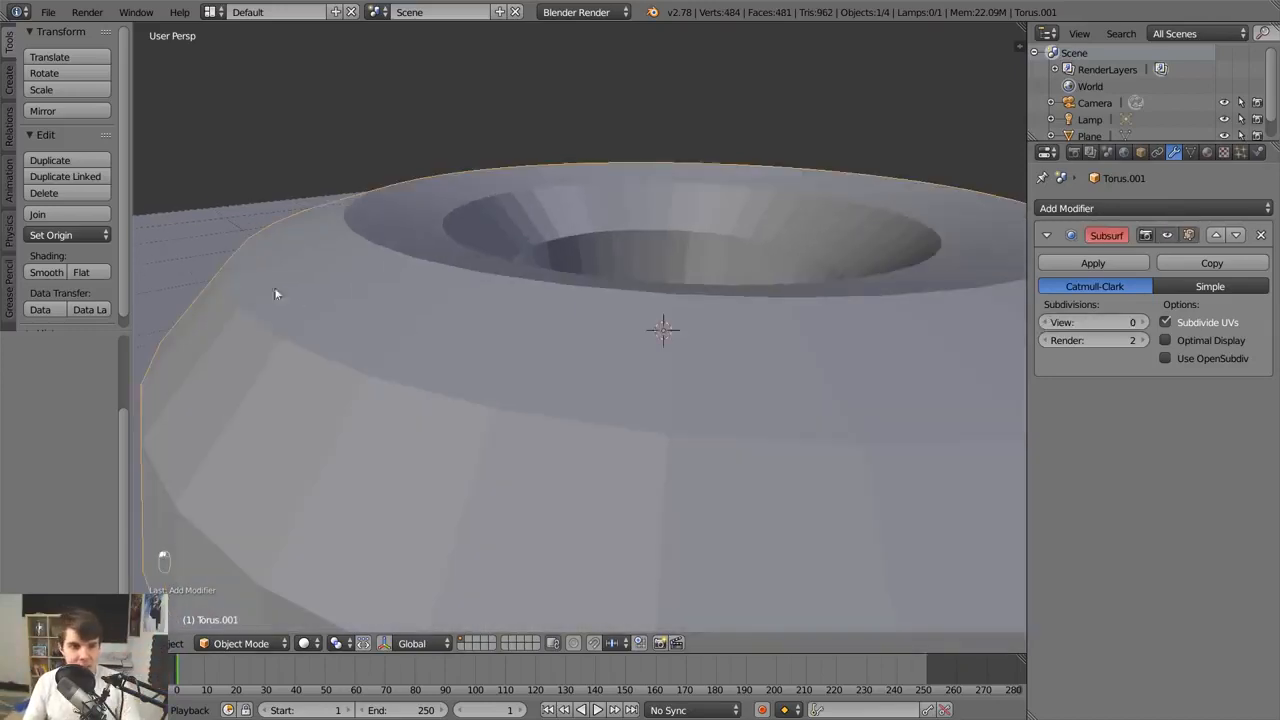
middle_drag(265, 270, 429, 316)
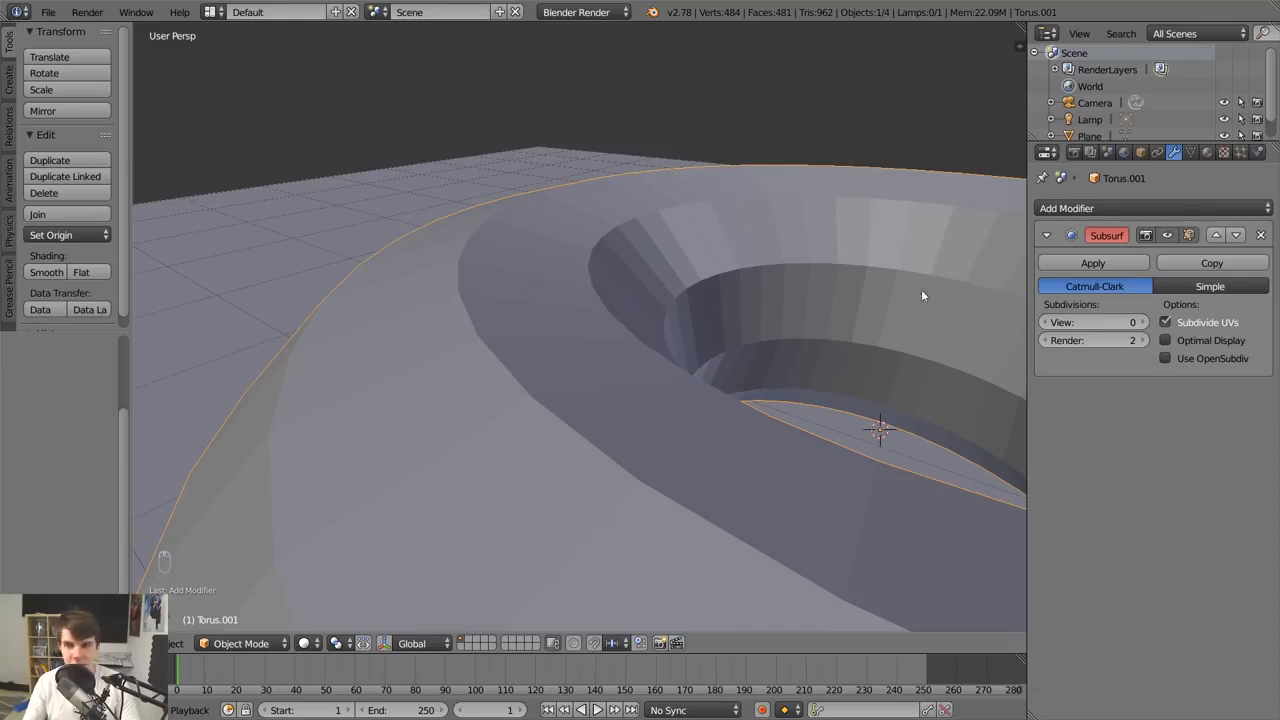
Raise the torus's viewport subdivisions to 3
click(1143, 322)
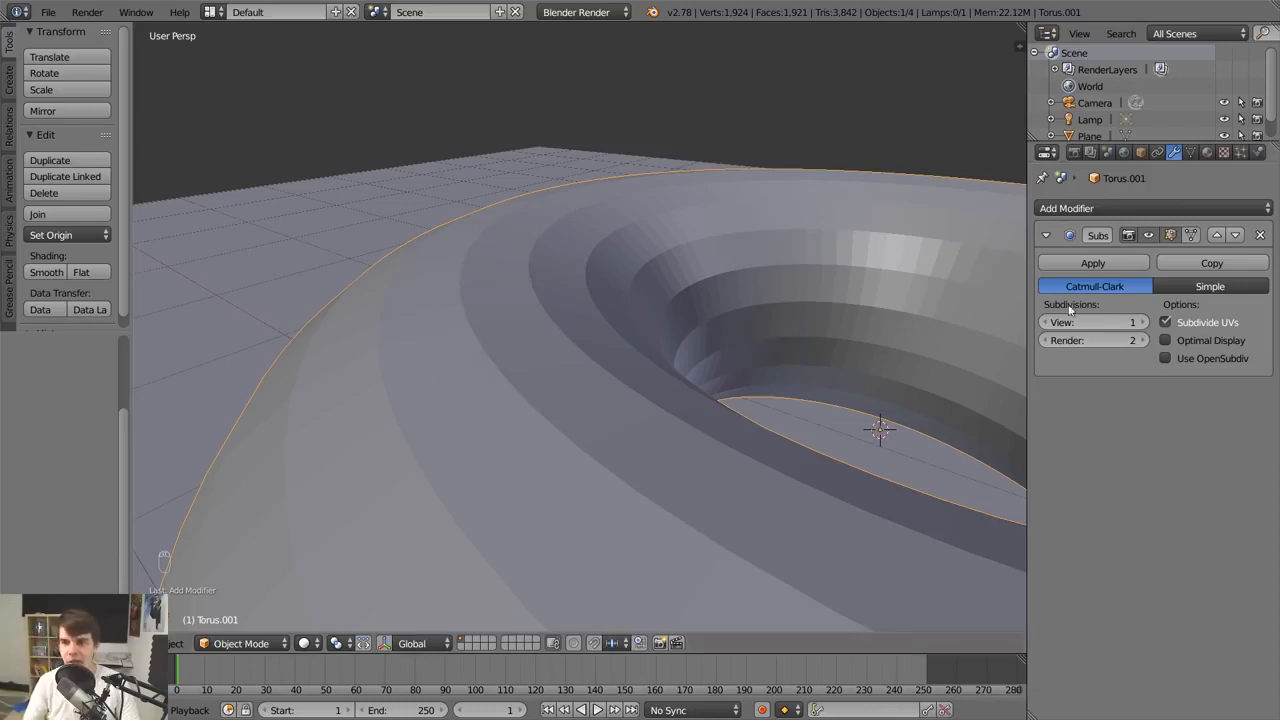
click(1143, 322)
click(1143, 322)
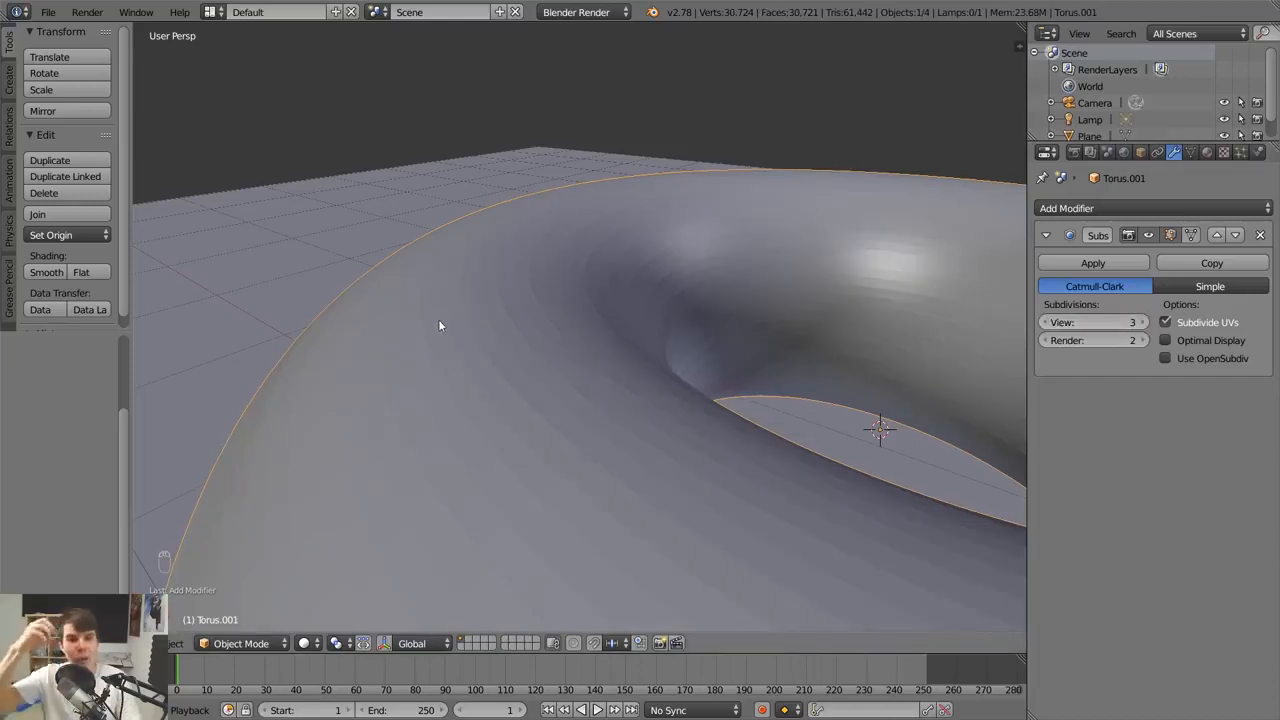
Lower the torus's viewport subdivisions to 2 and inspect its surface from around the model
scroll(468, 350, down, 4)
scroll(468, 350, down, 2)
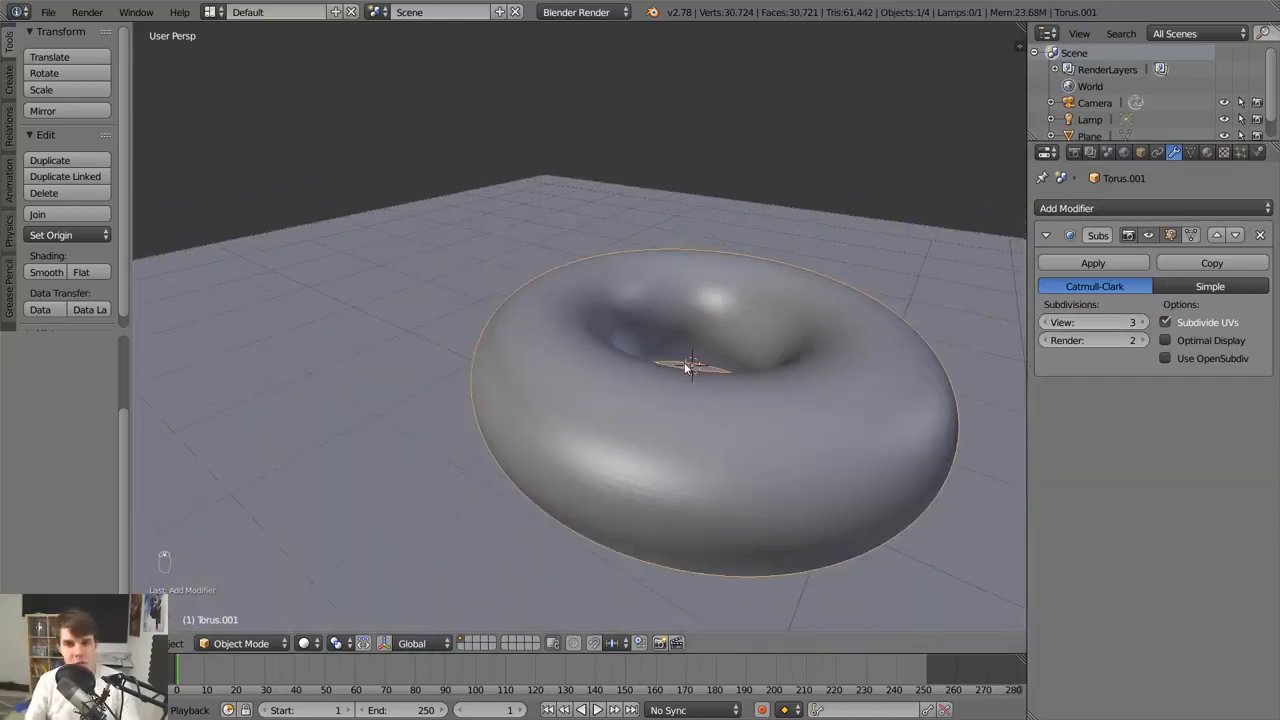
click(1046, 322)
click(1046, 322)
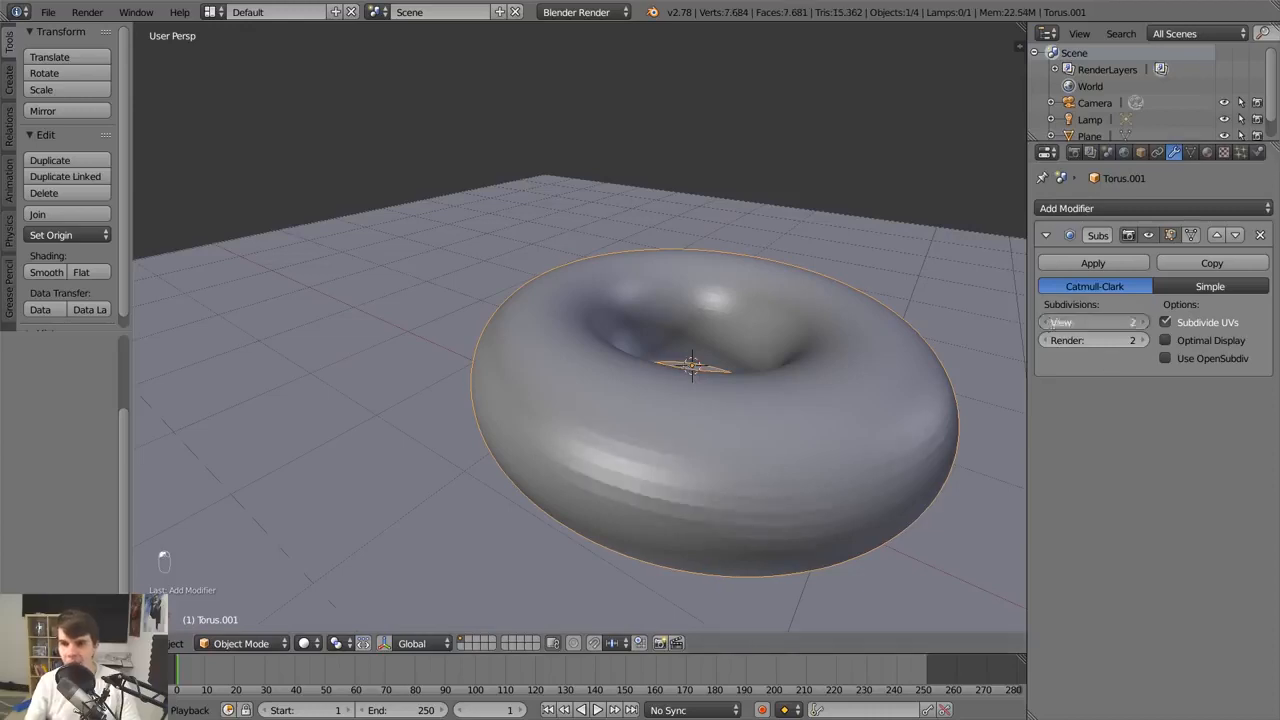
click(1141, 322)
scroll(837, 411, up, 1)
scroll(823, 420, down, 2)
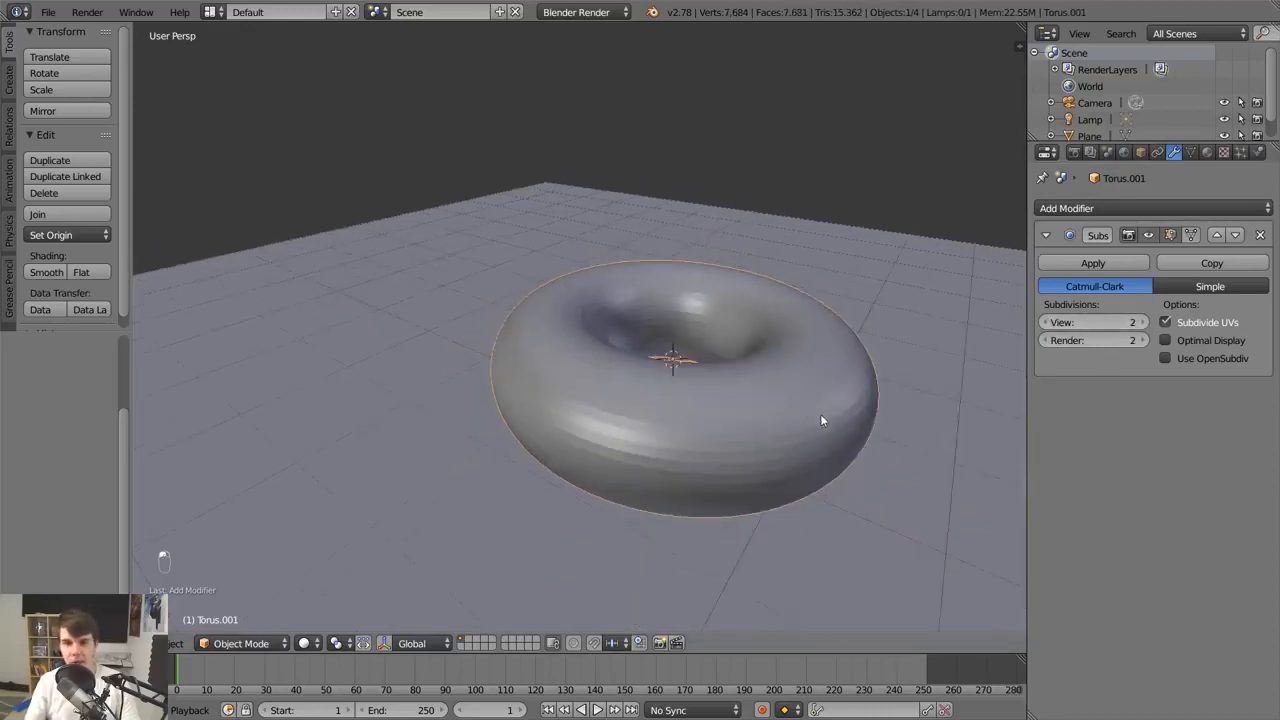
middle_drag(788, 411, 712, 403)
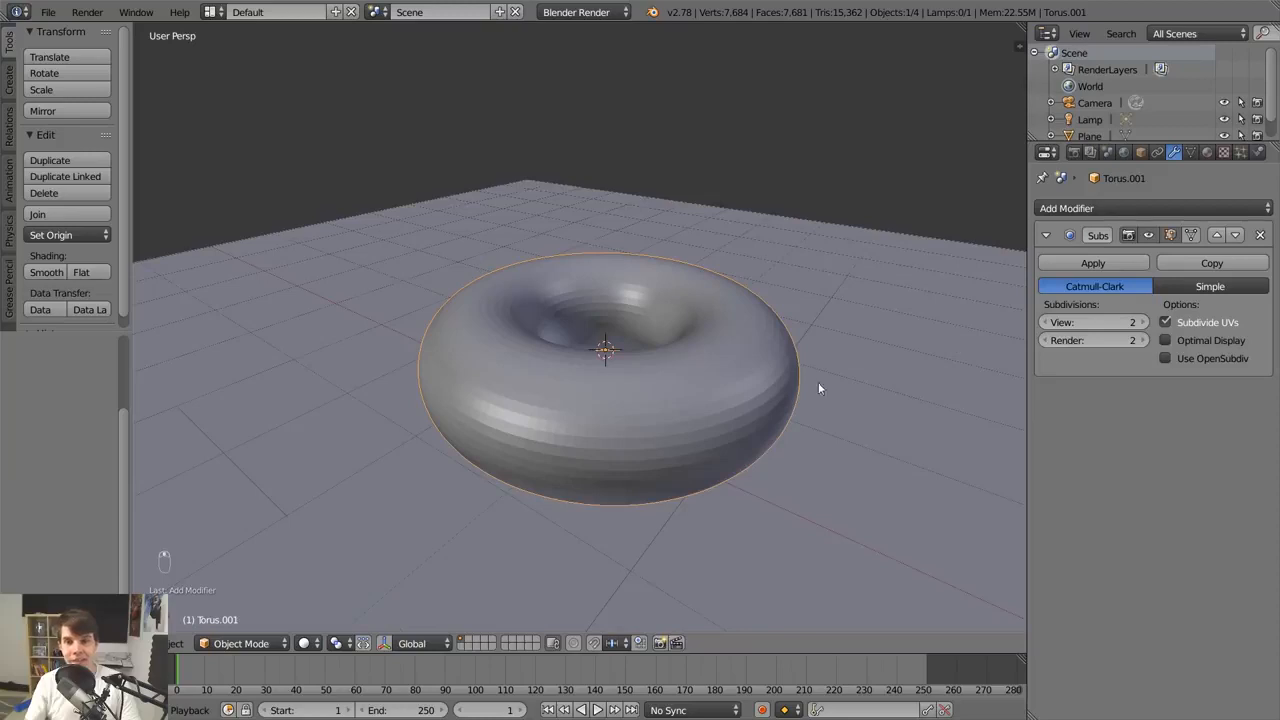
scroll(818, 382, up, 2)
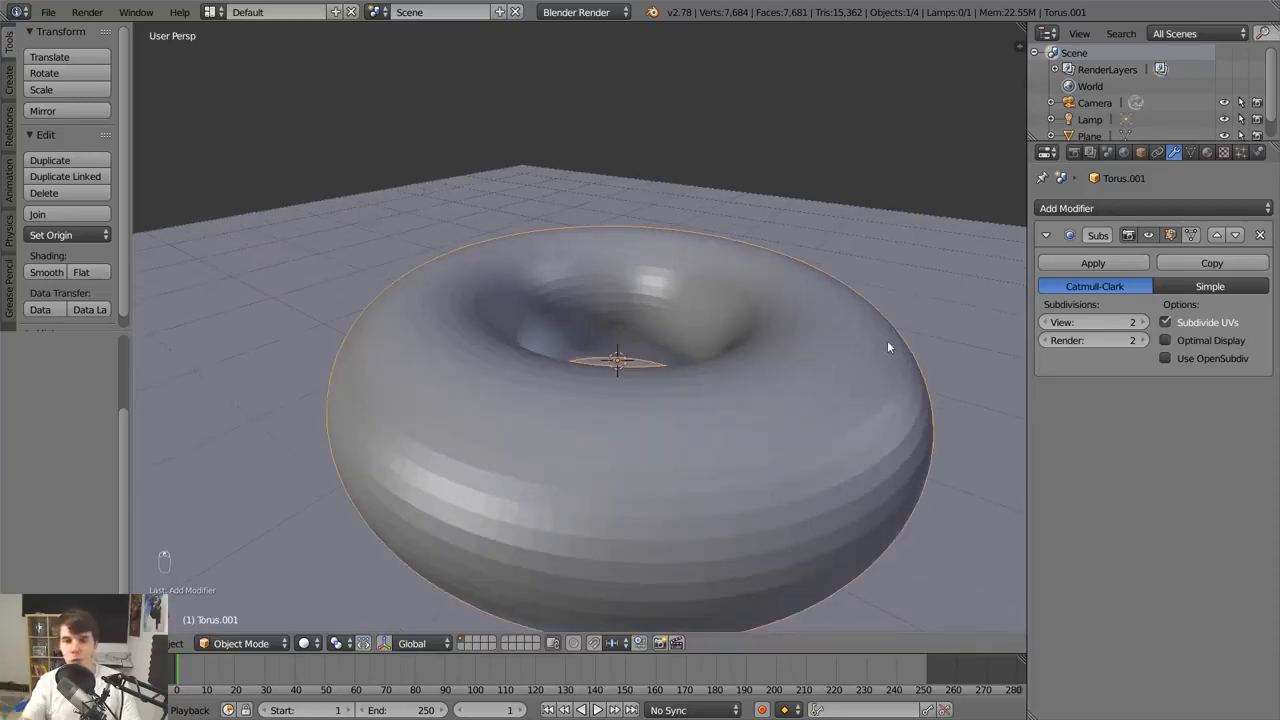
click(1106, 208)
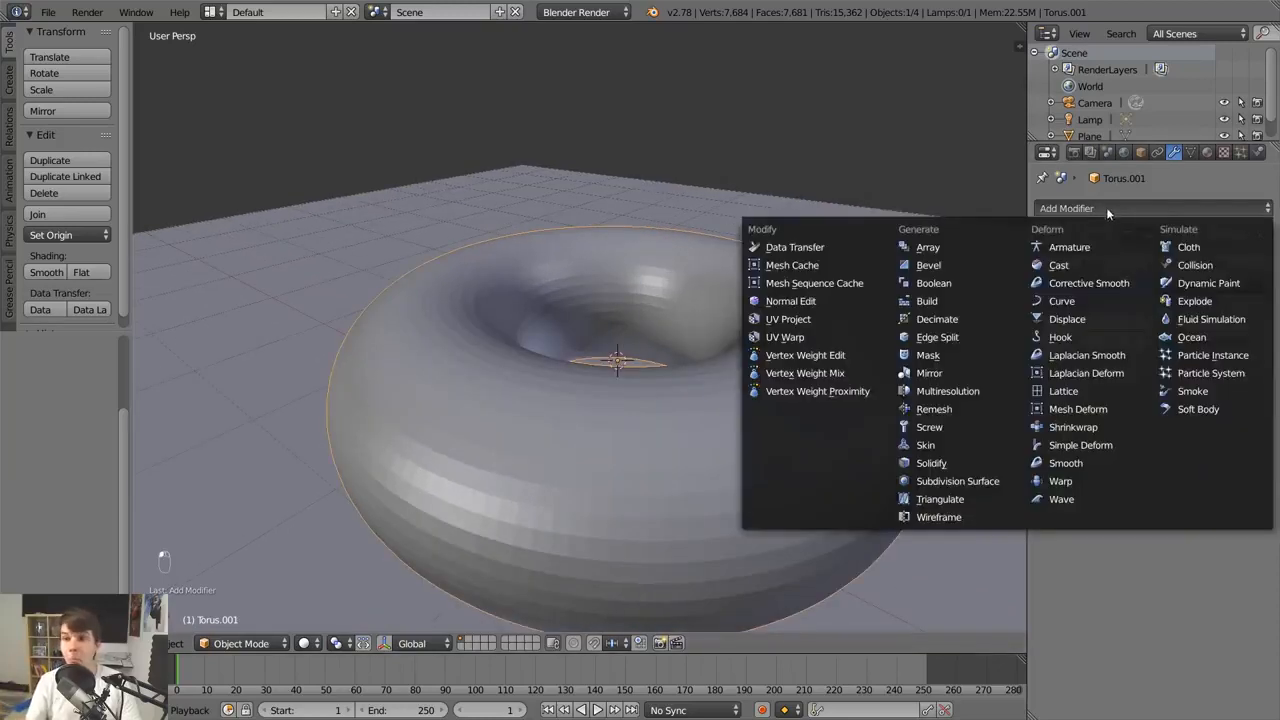
key(ctrl+2)
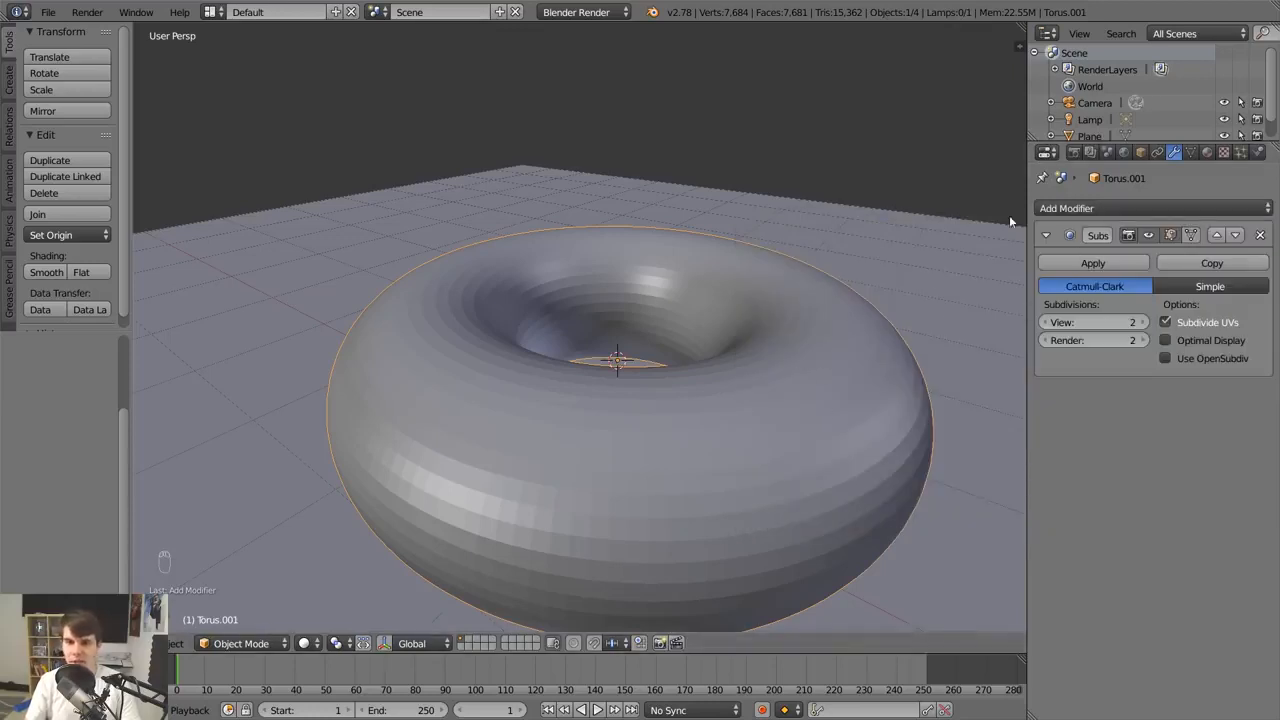
scroll(858, 289, down, 2)
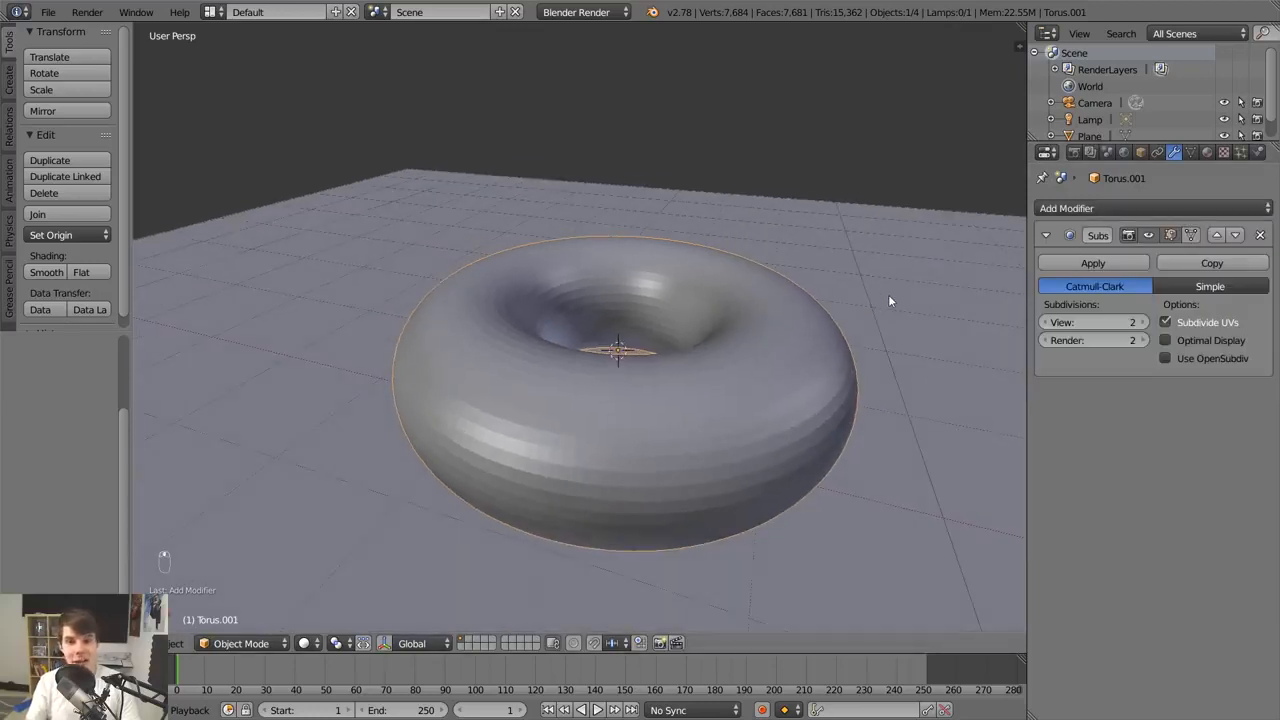
scroll(903, 284, down, 1)
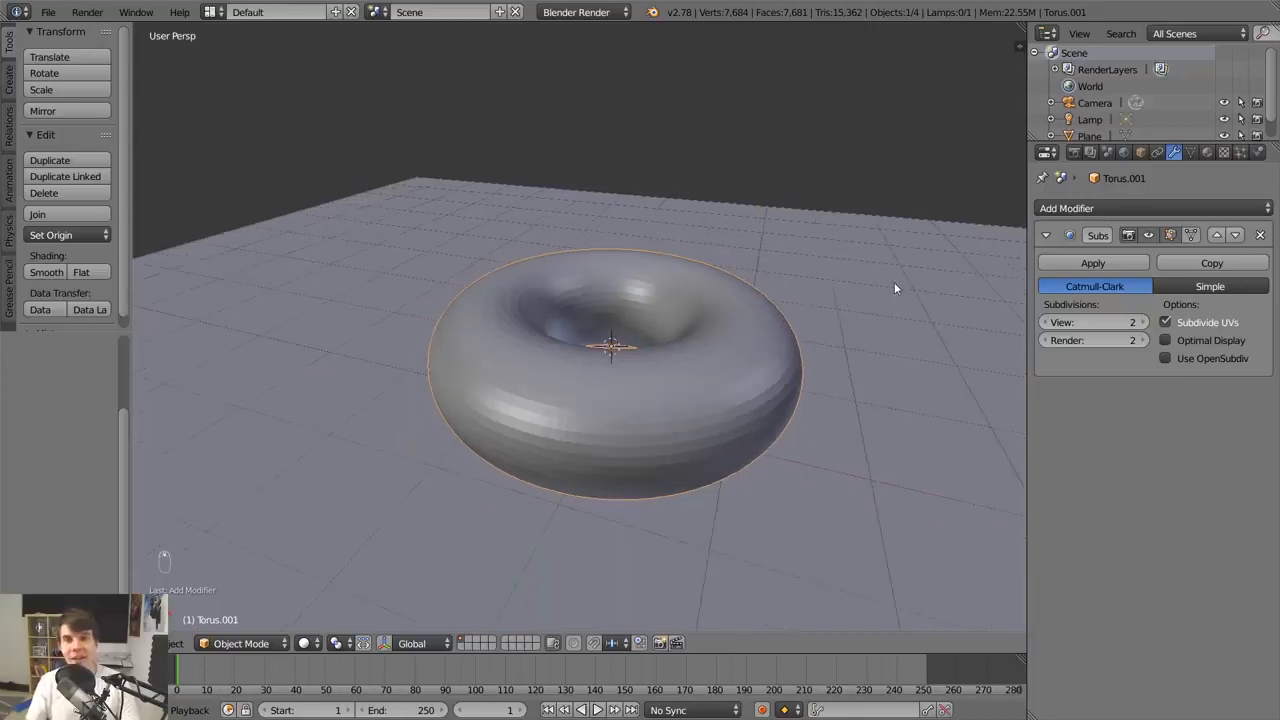
Move the torus slightly down along the Z axis towards the ground plane
scroll(895, 283, up, 1)
middle_drag(896, 281, 921, 252)
key(g)
key(z)
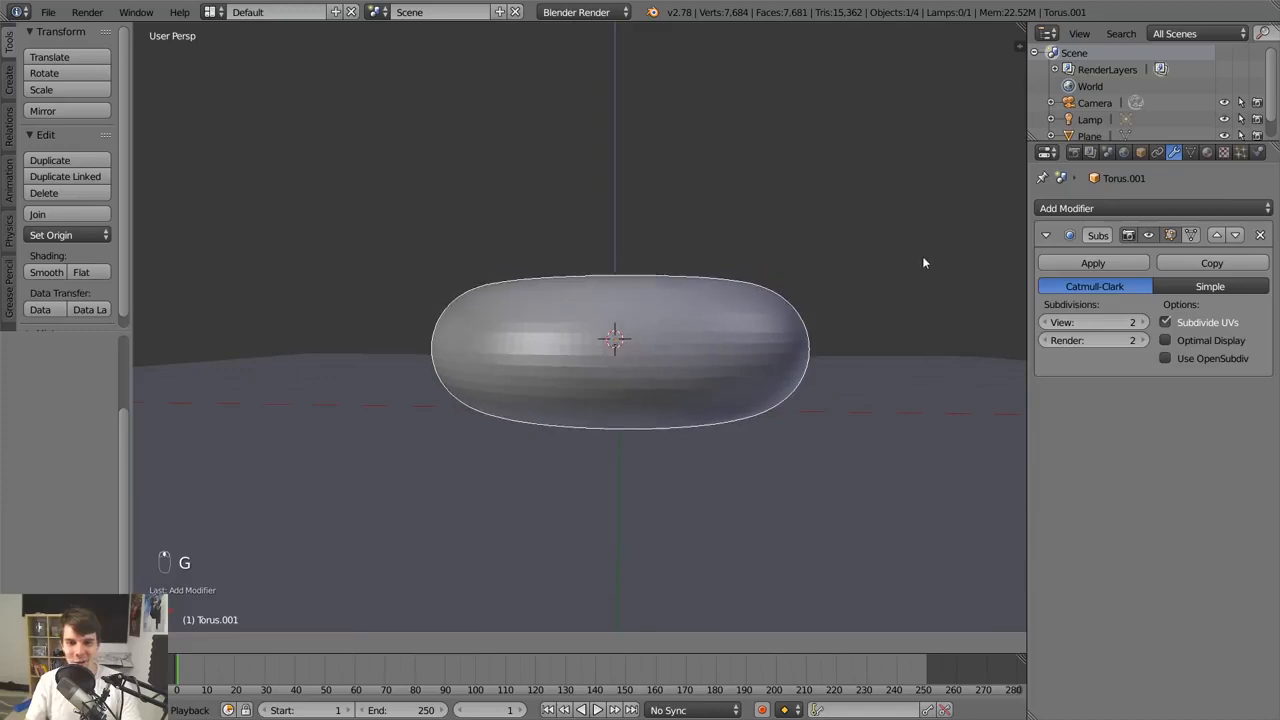
click(926, 258)
Add a Wave modifier to the torus and play the animation
click(1111, 207)
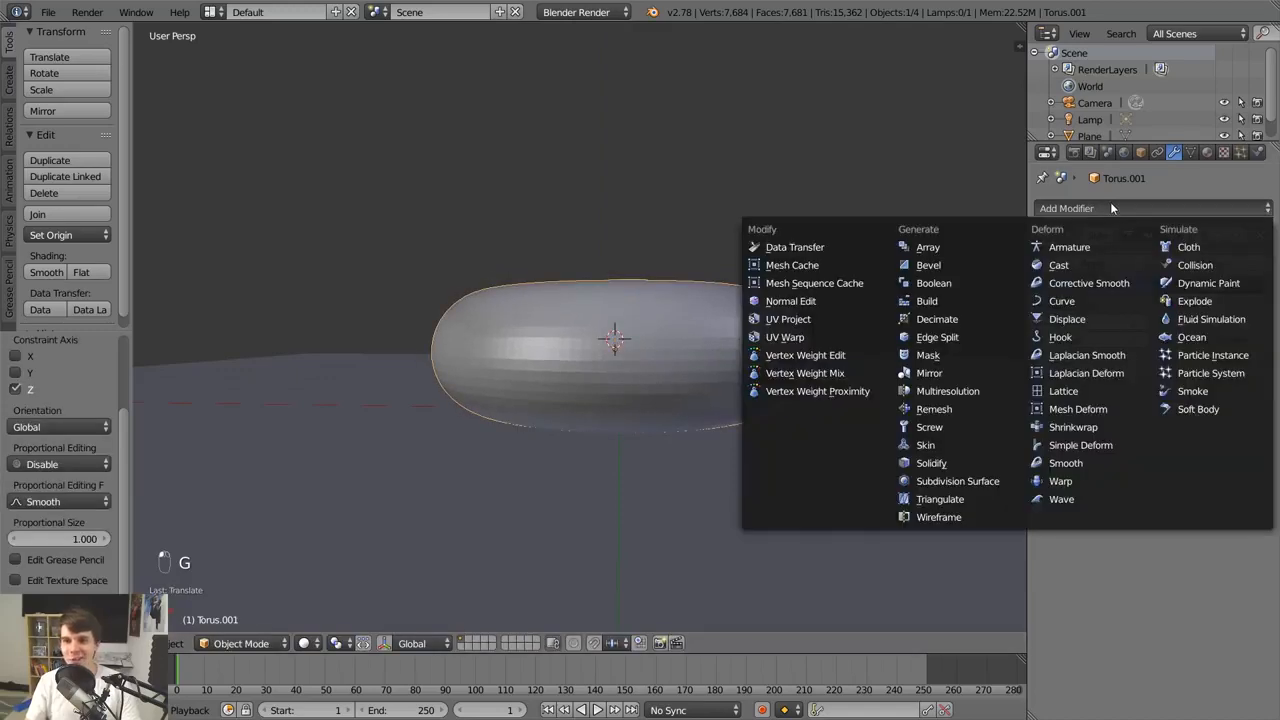
click(1076, 499)
middle_drag(846, 454, 797, 491)
key(alt+a)
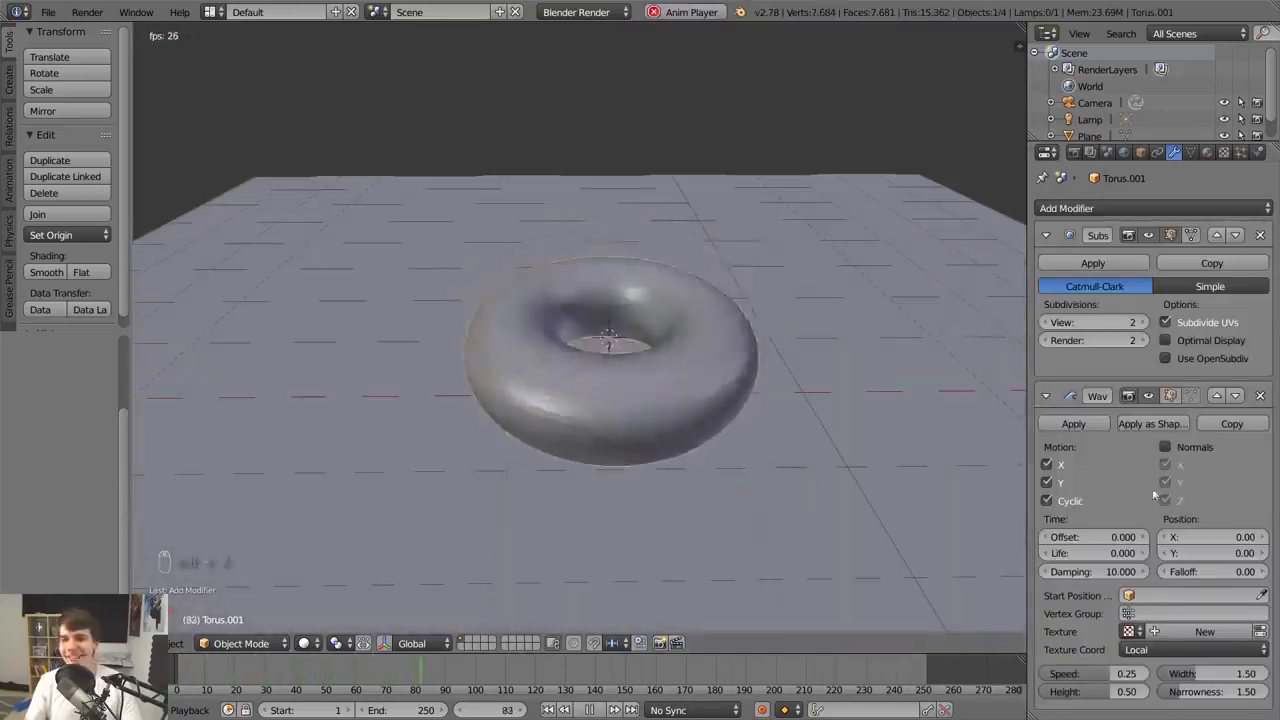
Turn off the Wave modifier's Y motion on the torus and replay the animation
right_click(856, 360)
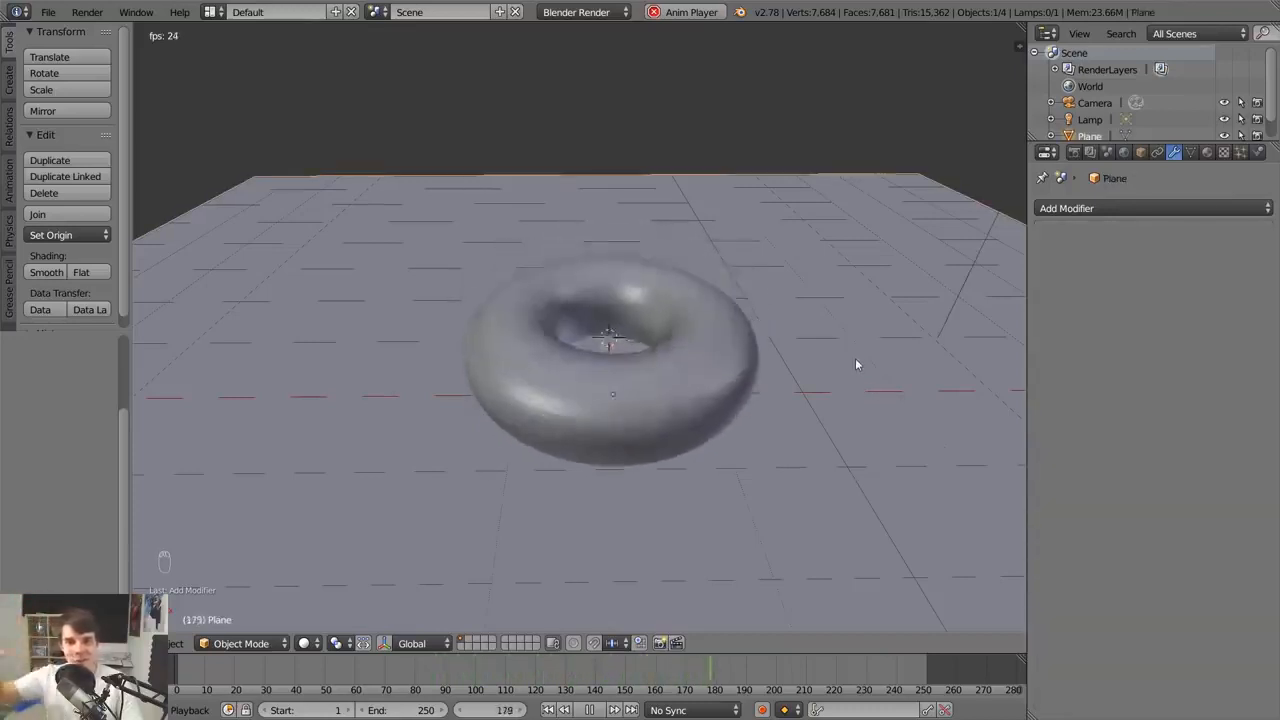
right_click(659, 335)
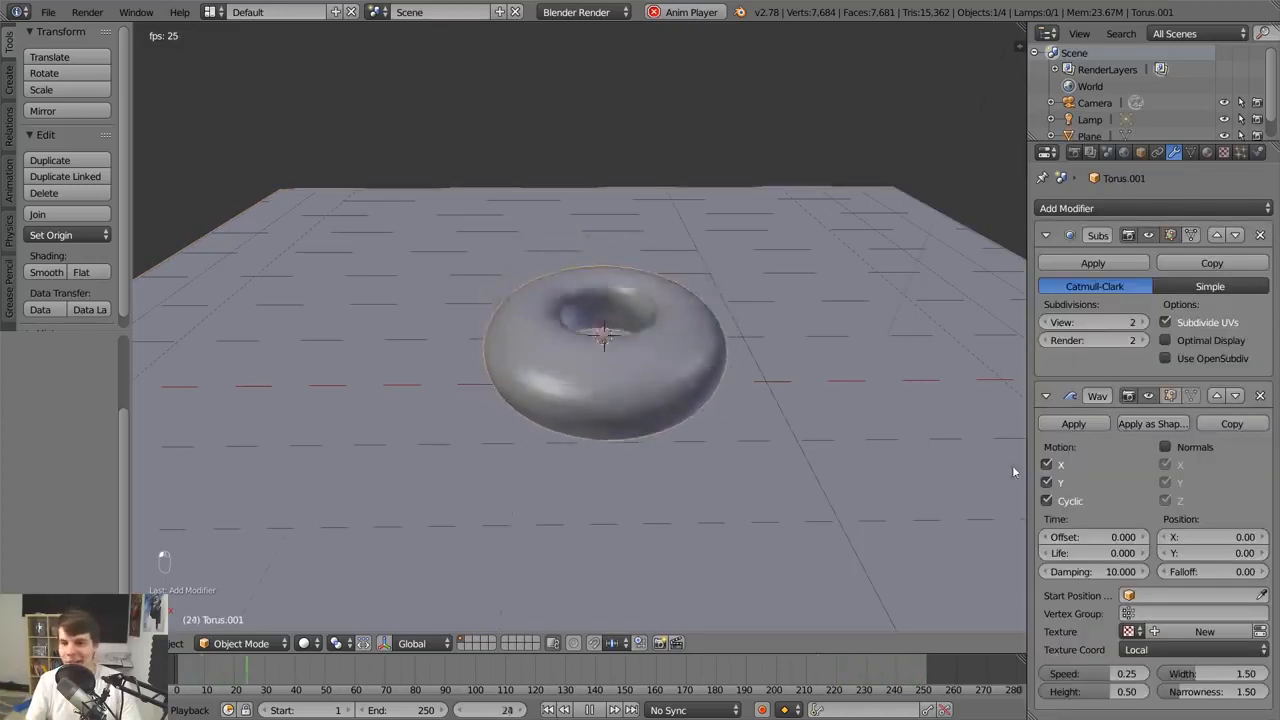
click(1047, 482)
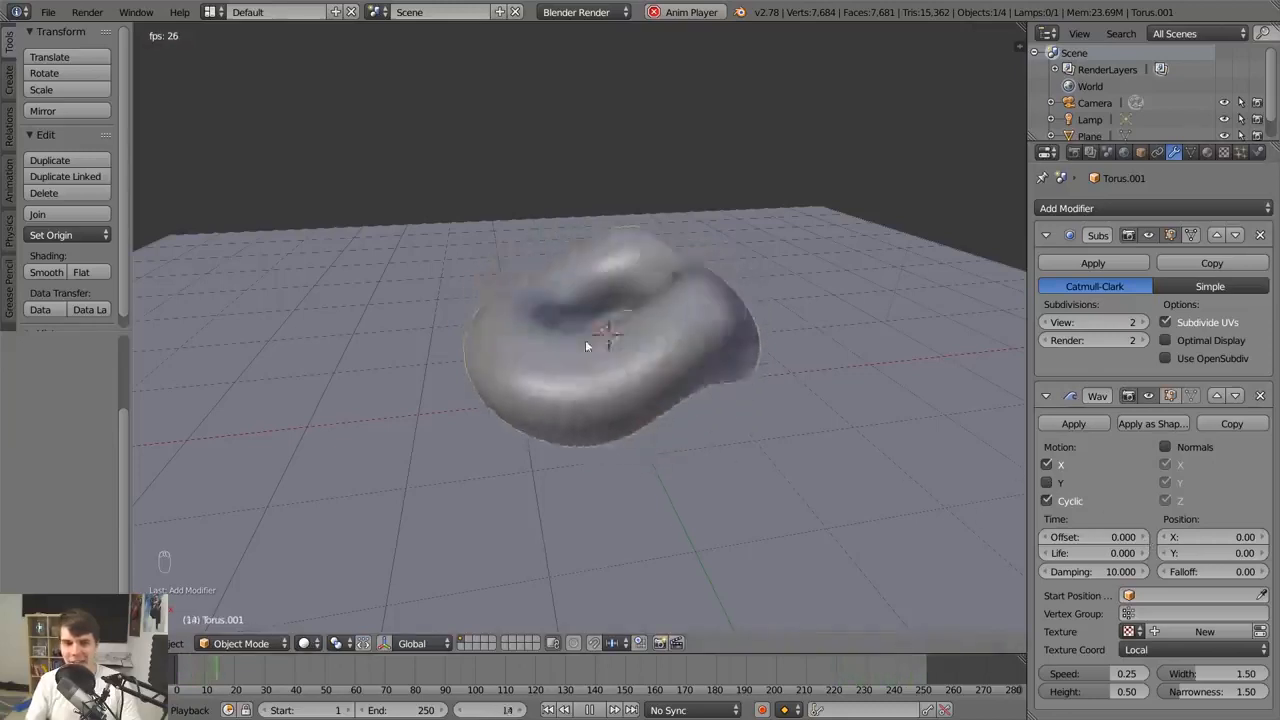
key(Escape)
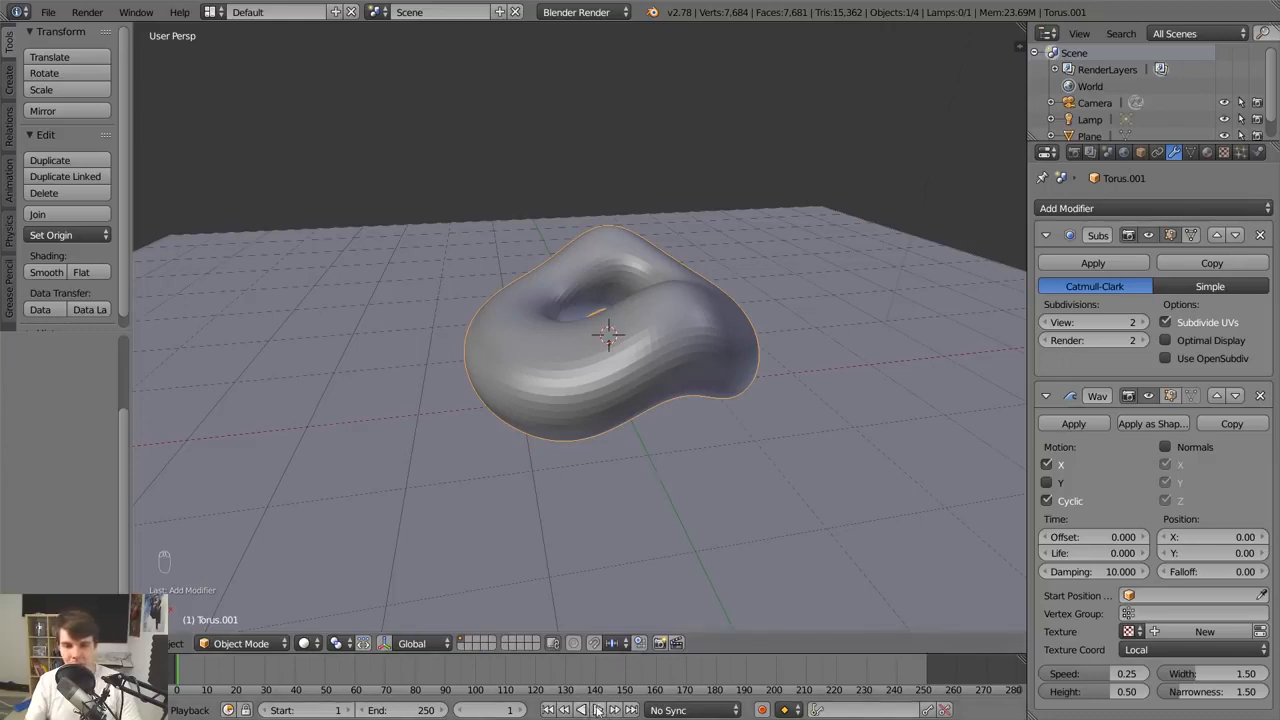
key(Escape)
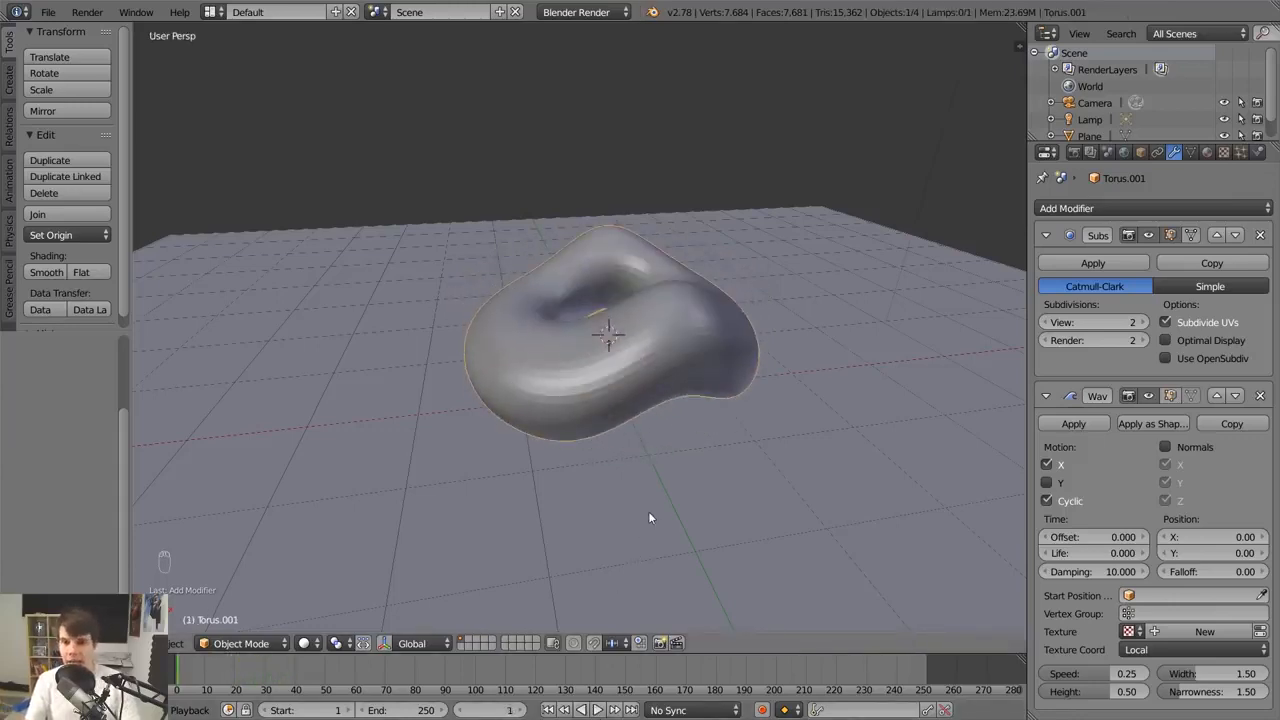
key(alt+a)
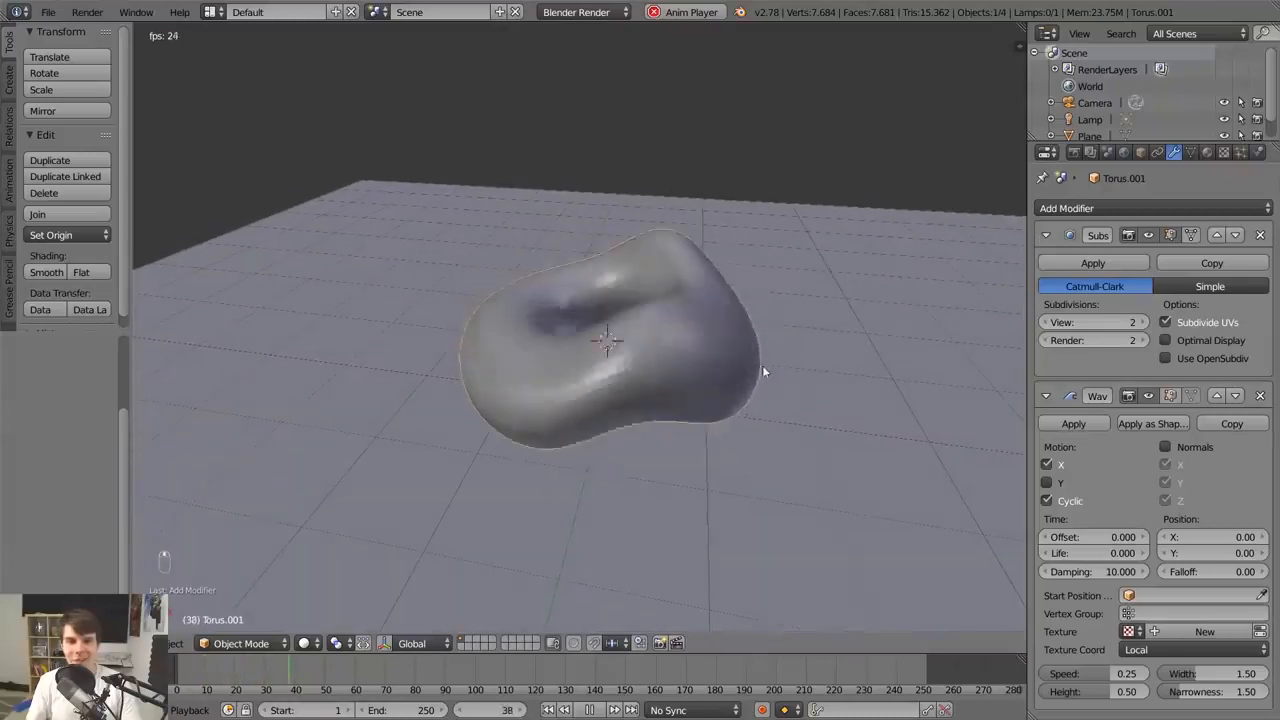
Remove the Wave modifier from the torus and stop the animation playback
click(1260, 395)
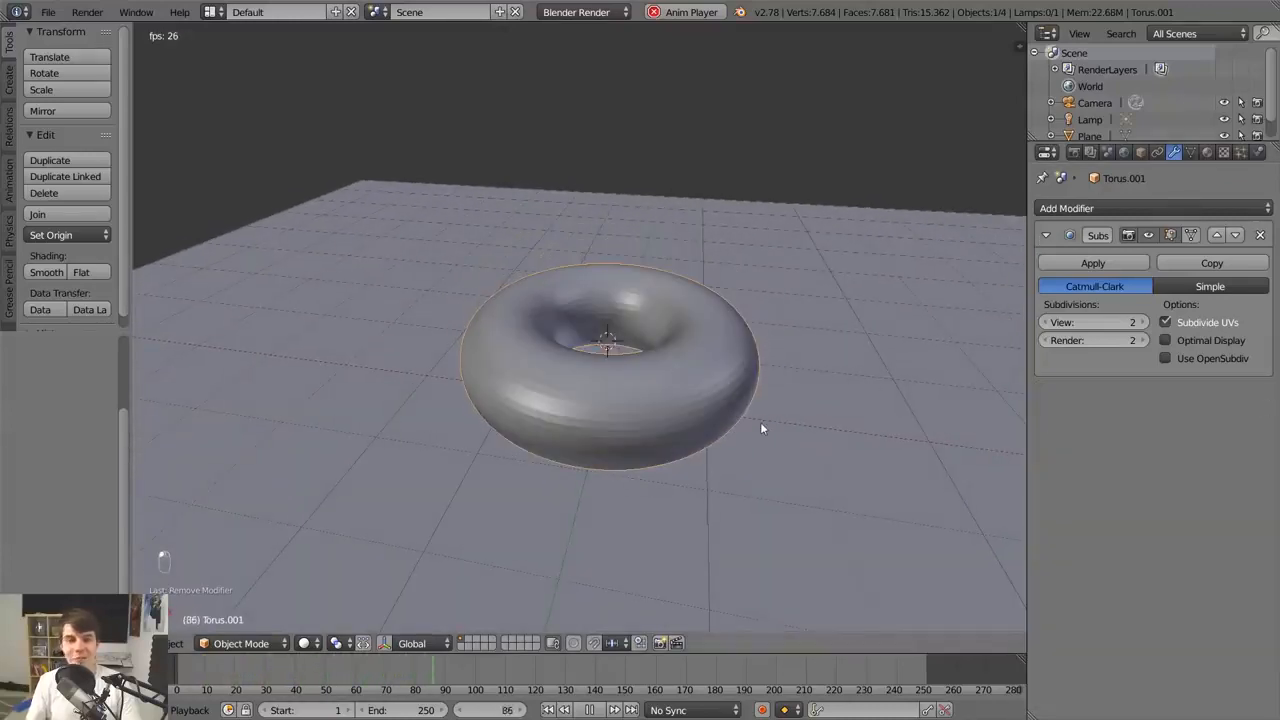
key(Escape)
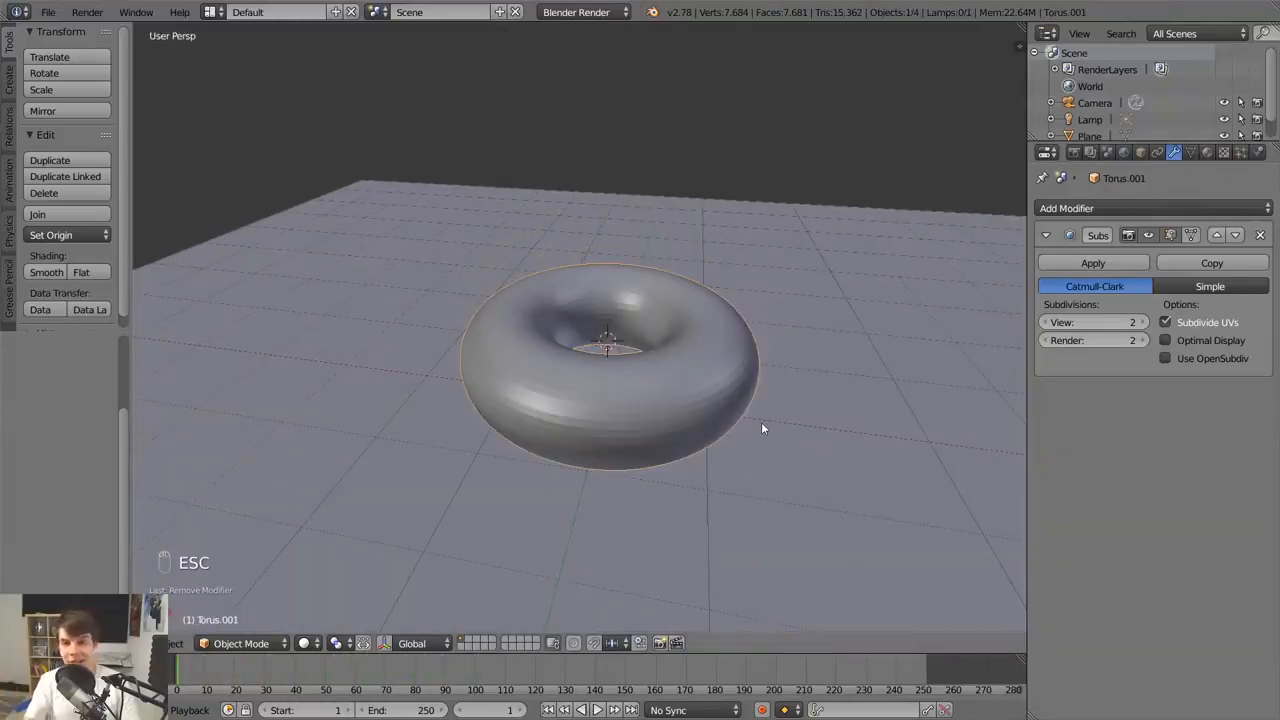